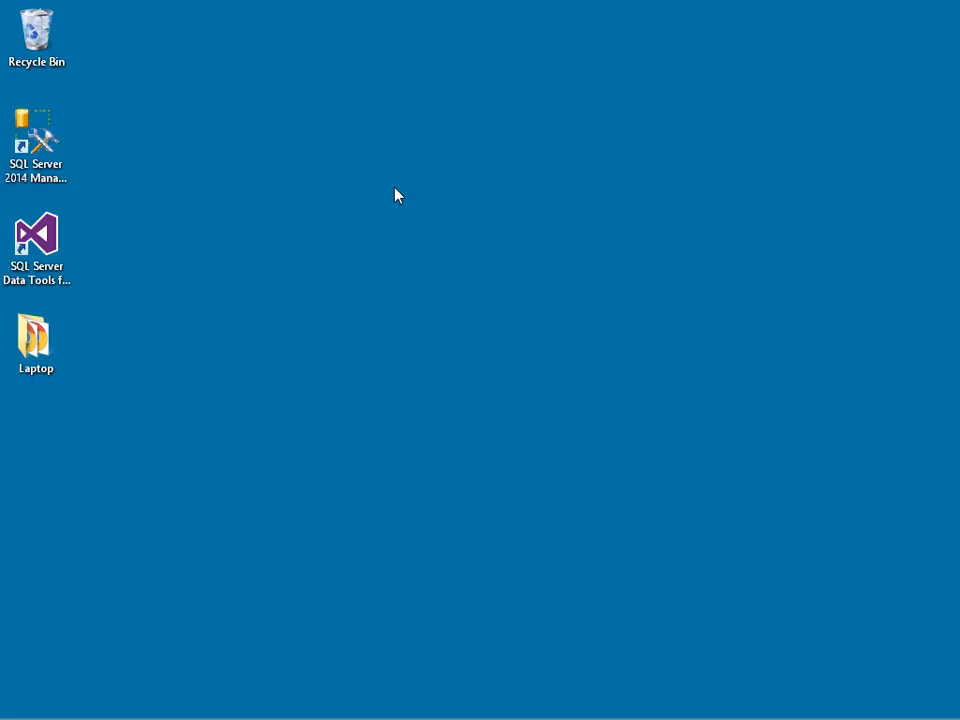
# - Launch Excel 2013, create a blank workbook and maximize its window
pyautogui.press('super')
pyautogui.write('excel')
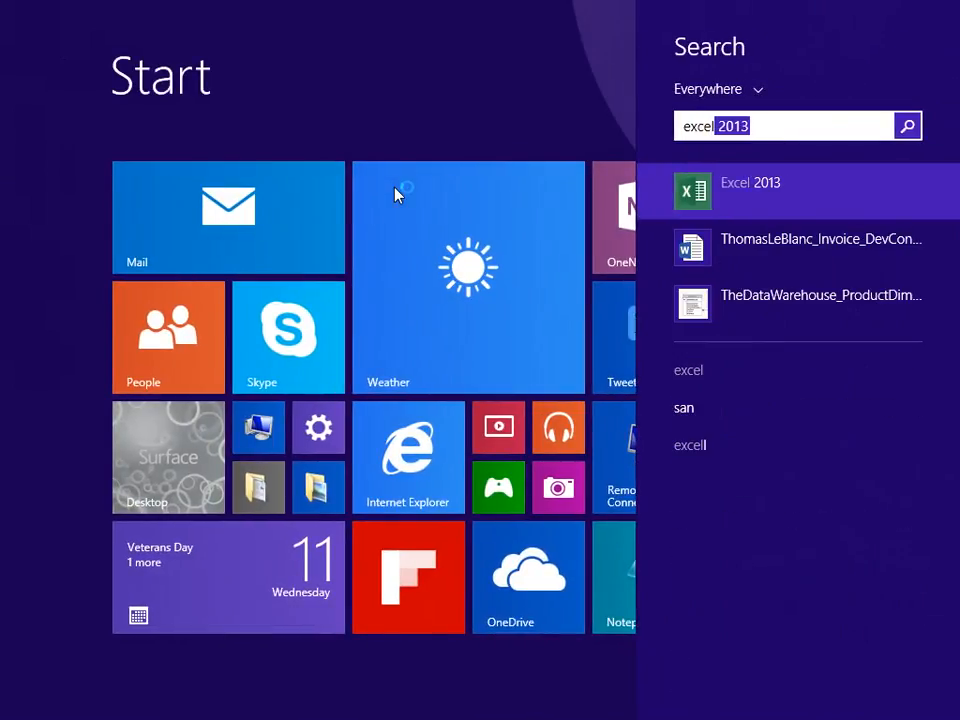
pyautogui.press('Return')
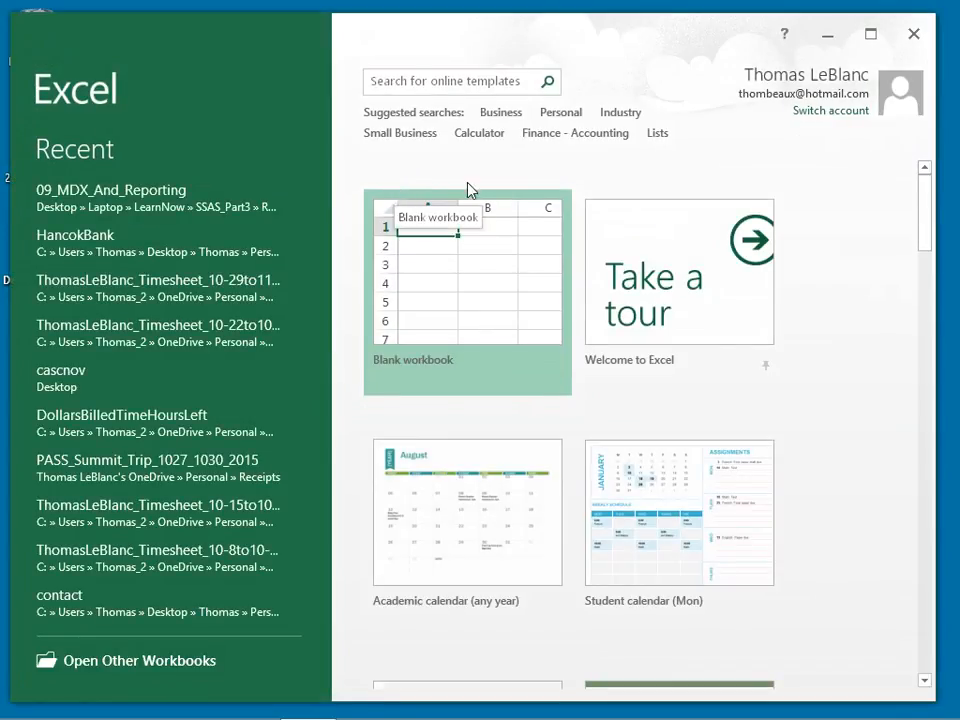
pyautogui.click(485, 310)
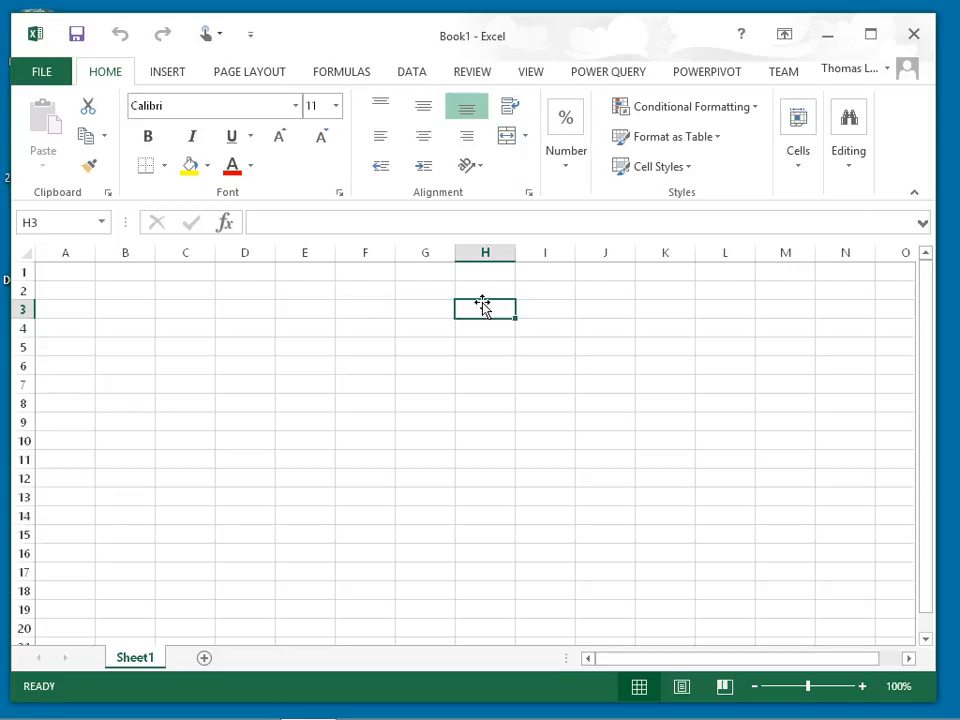
pyautogui.doubleClick(566, 36)
# - Start an external data connection from Analysis Services to the local server "." using Windows Authentication
pyautogui.click(410, 56)
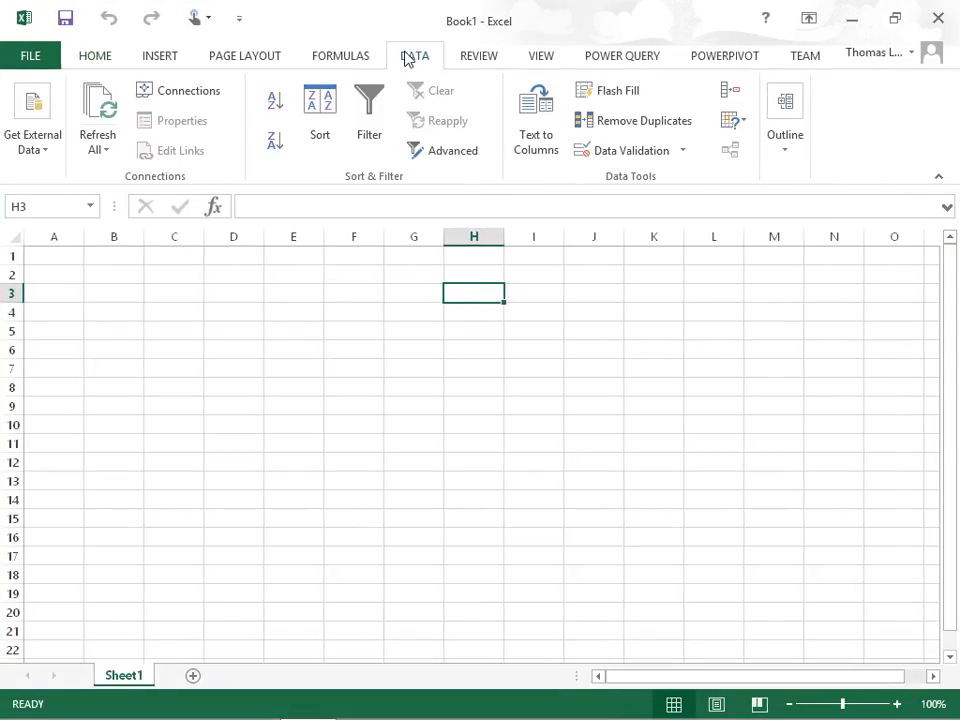
pyautogui.click(47, 149)
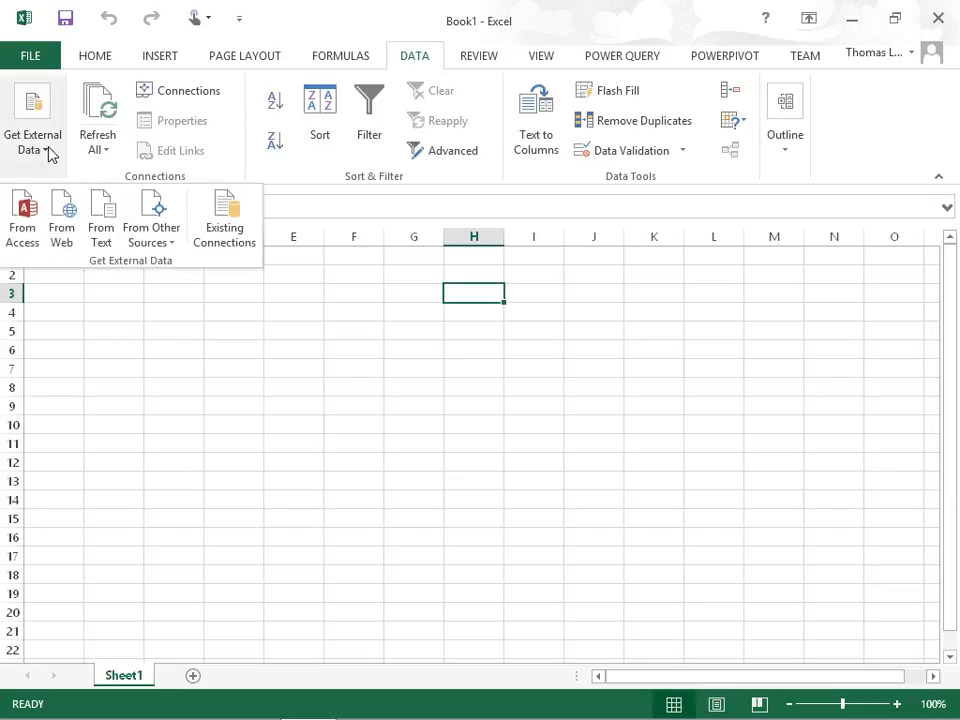
pyautogui.click(174, 244)
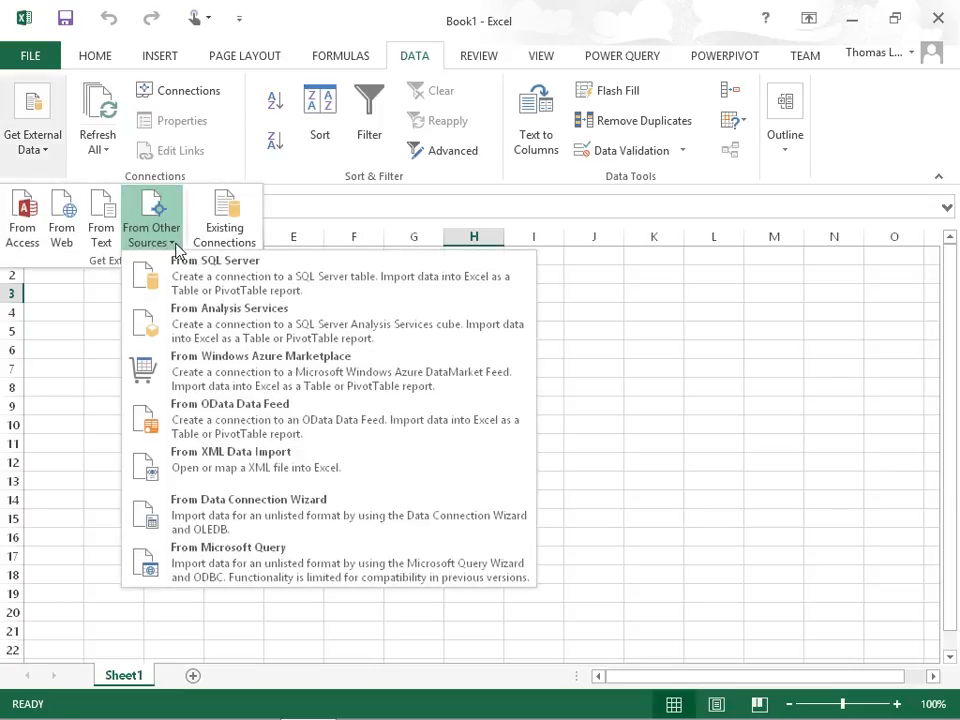
pyautogui.click(207, 331)
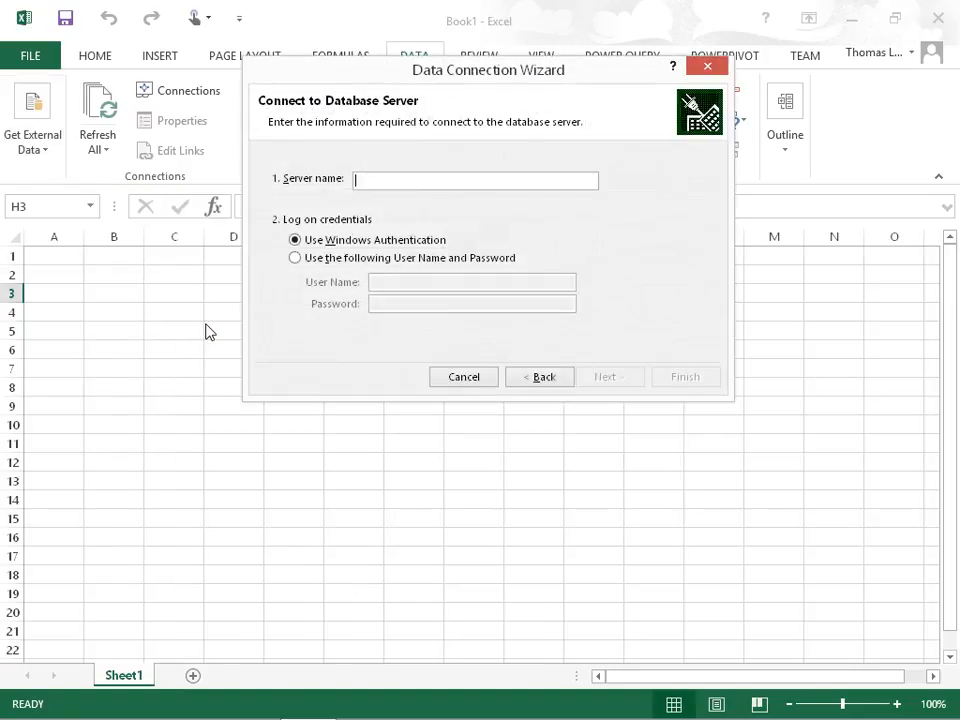
pyautogui.write('.')
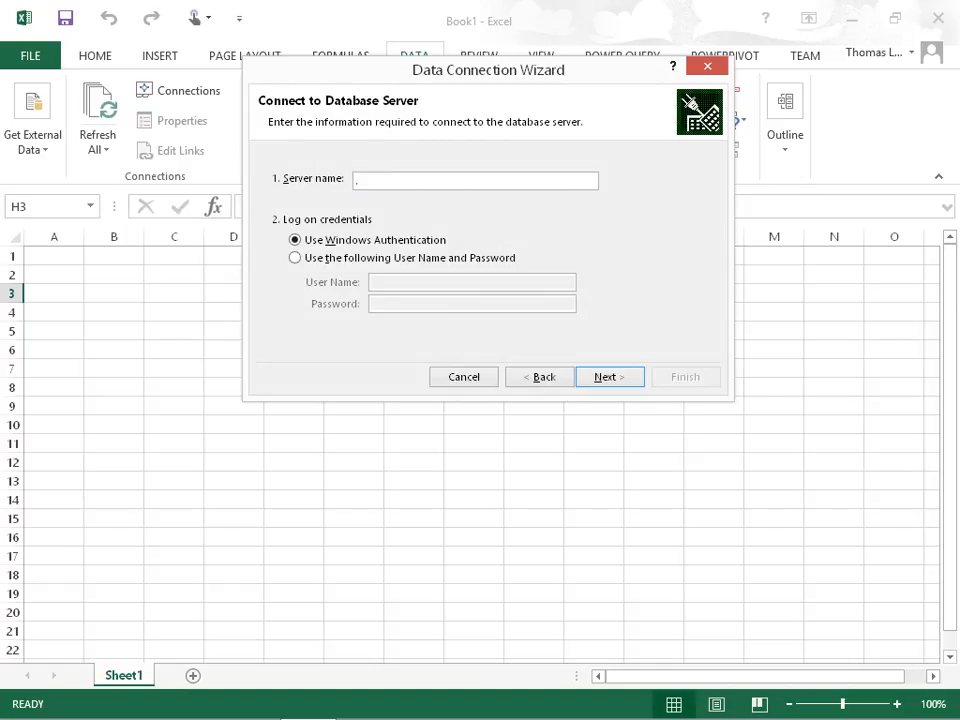
pyautogui.press('Return')
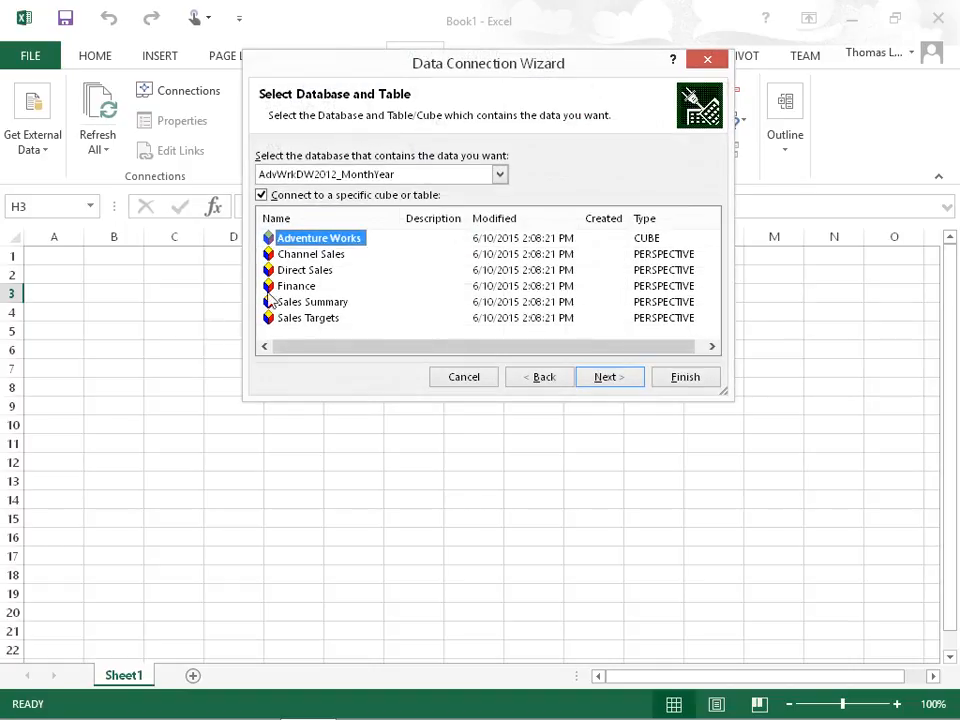
# - Connect to the Internet Sales perspective of the AdventureWorksDW2014 database and finish with the default connection file settings
pyautogui.click(357, 177)
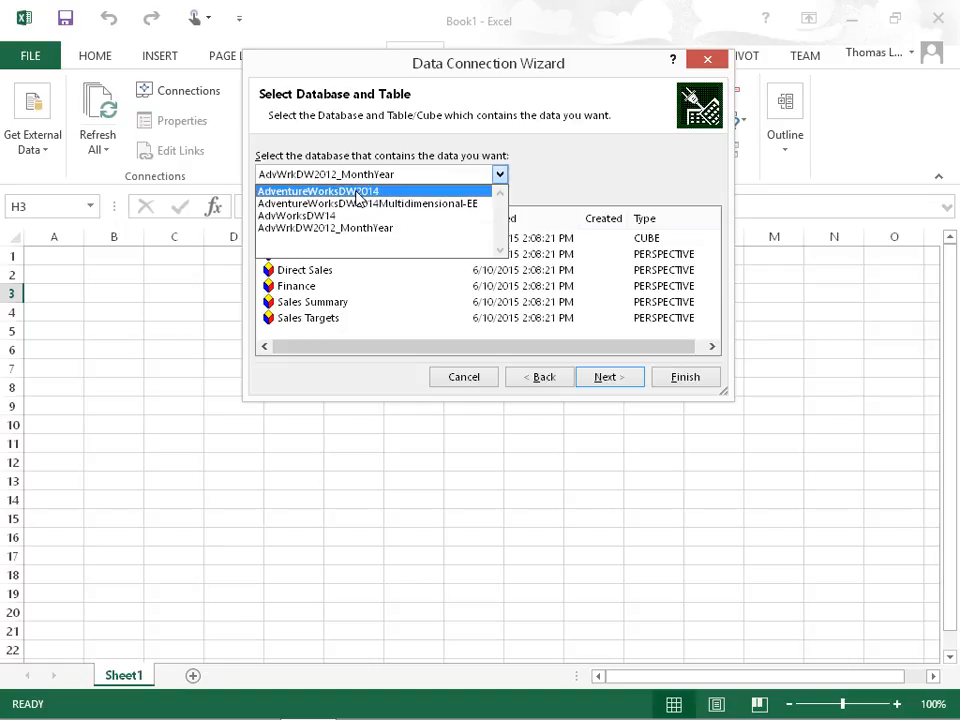
pyautogui.click(357, 191)
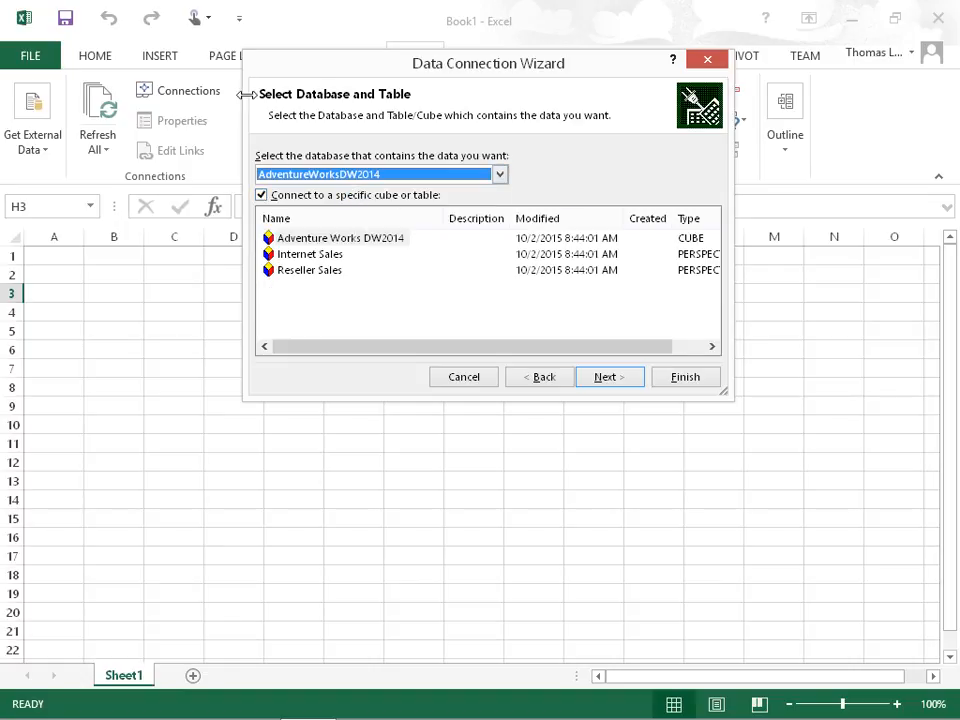
pyautogui.moveTo(243, 49); pyautogui.dragTo(193, 50)
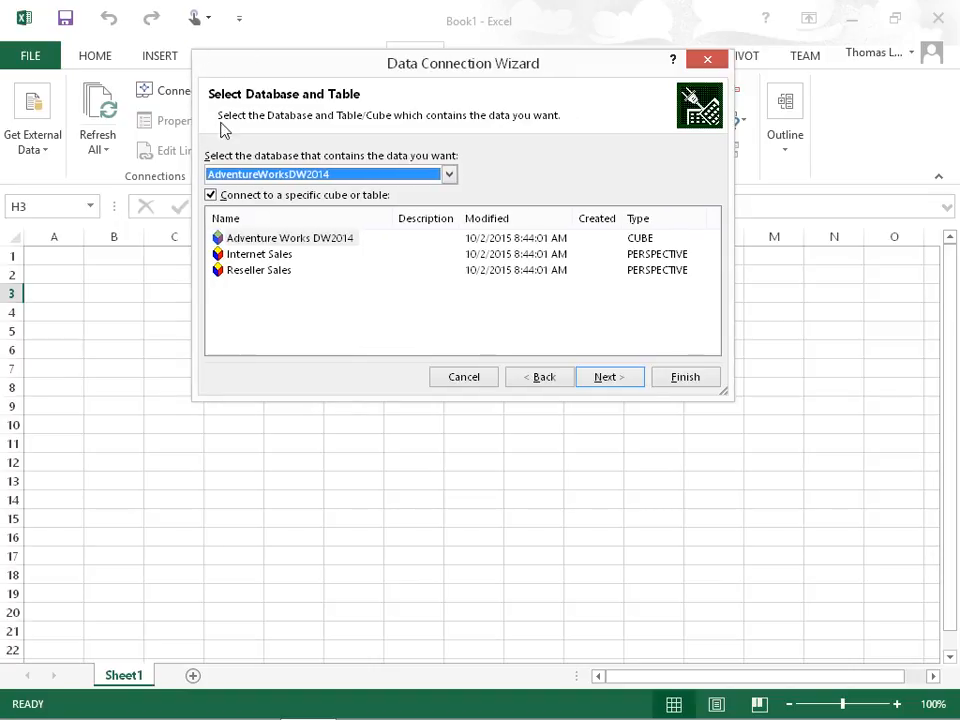
pyautogui.click(286, 238)
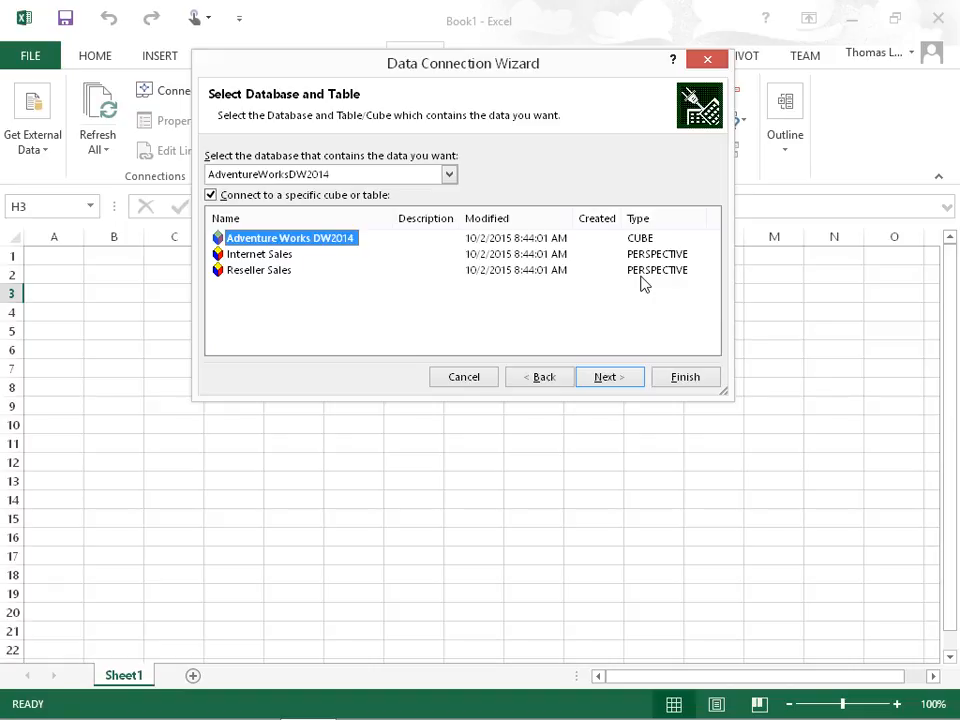
pyautogui.click(283, 258)
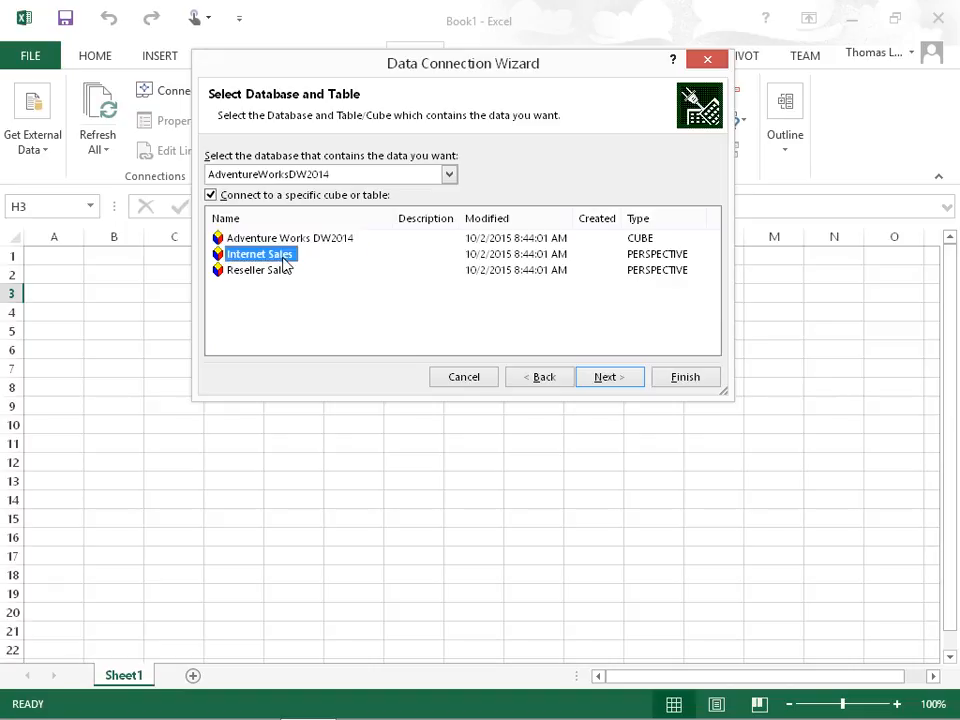
pyautogui.click(608, 381)
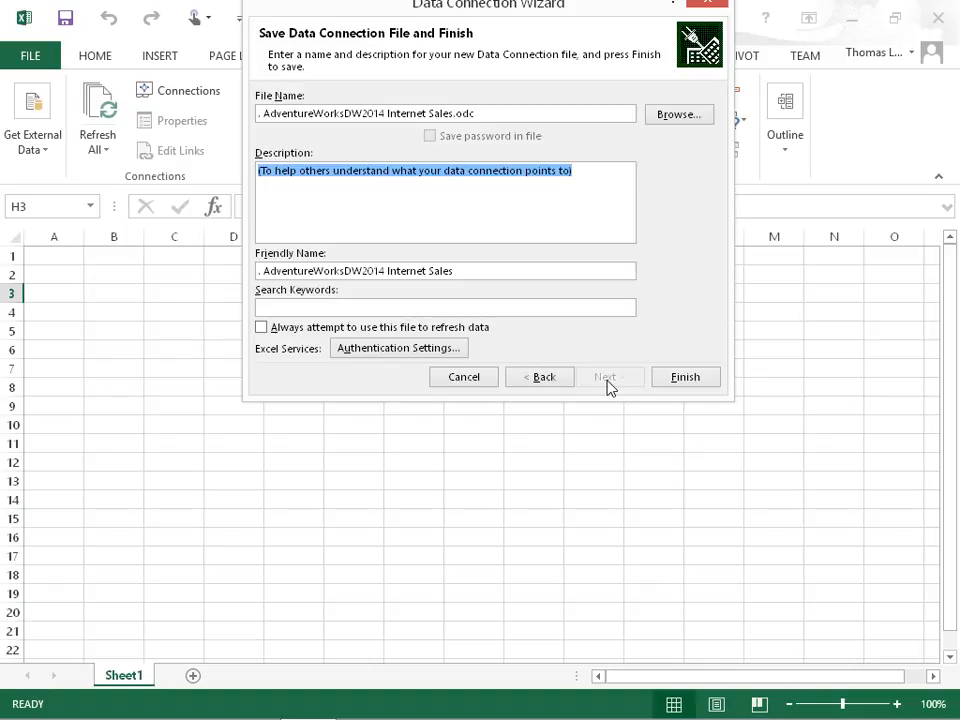
pyautogui.click(681, 379)
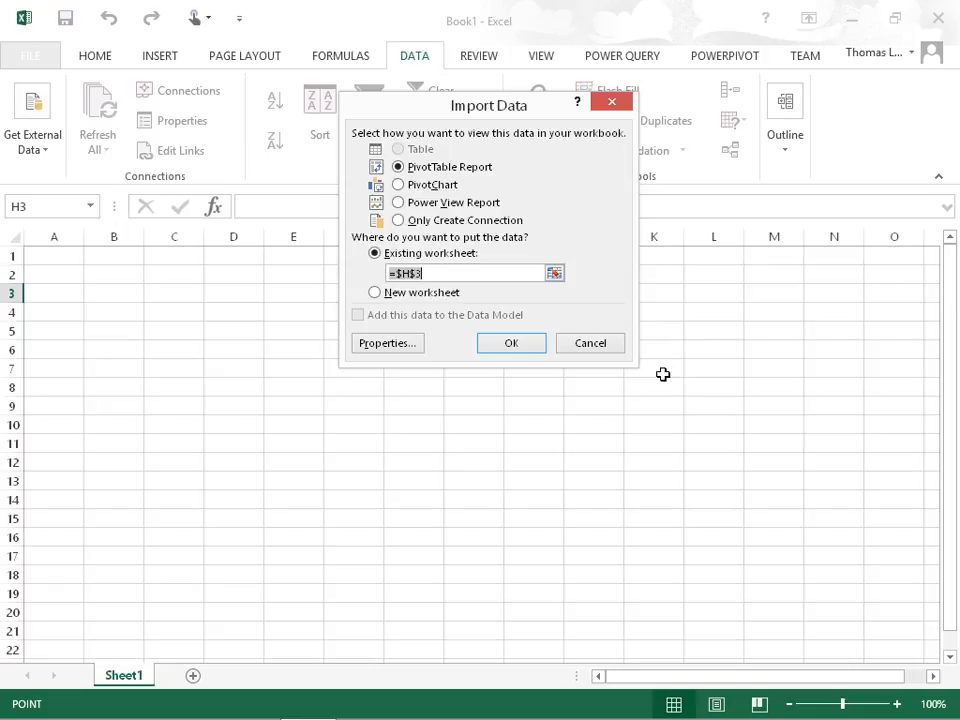
# - Import the data as a PivotTable report at cell B2, with the connection set to refresh data when opening the file
pyautogui.click(130, 280)
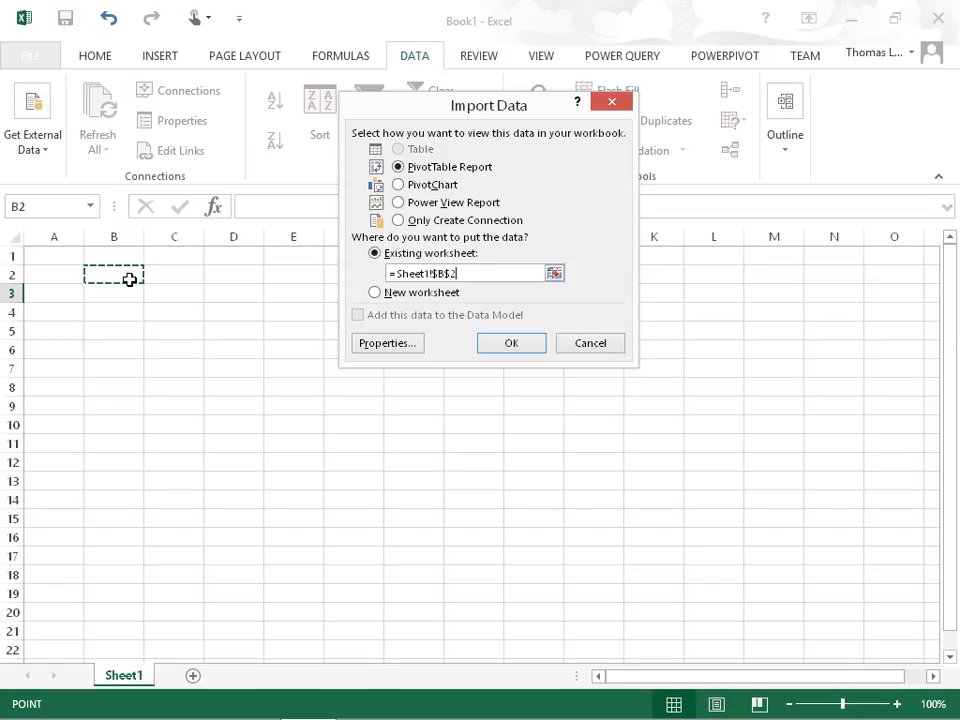
pyautogui.click(400, 352)
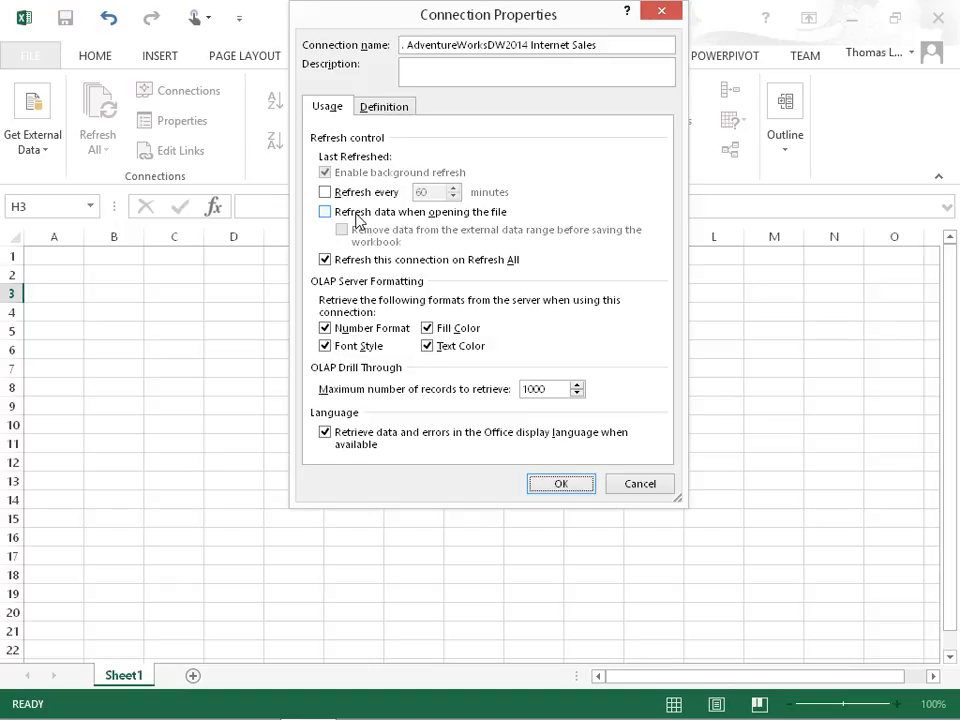
pyautogui.click(357, 215)
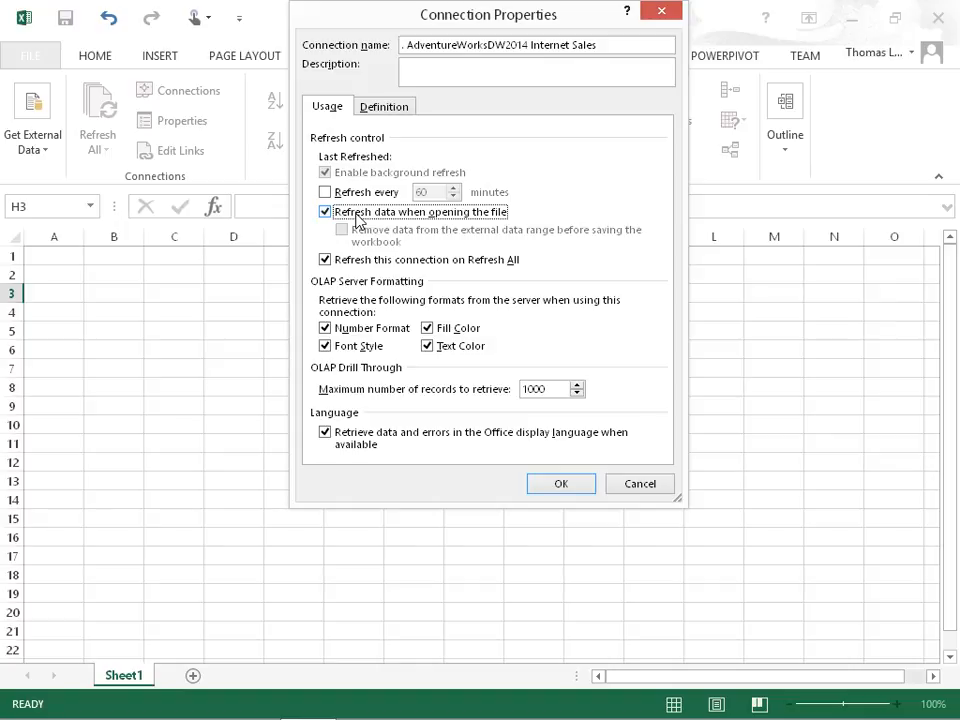
pyautogui.click(381, 110)
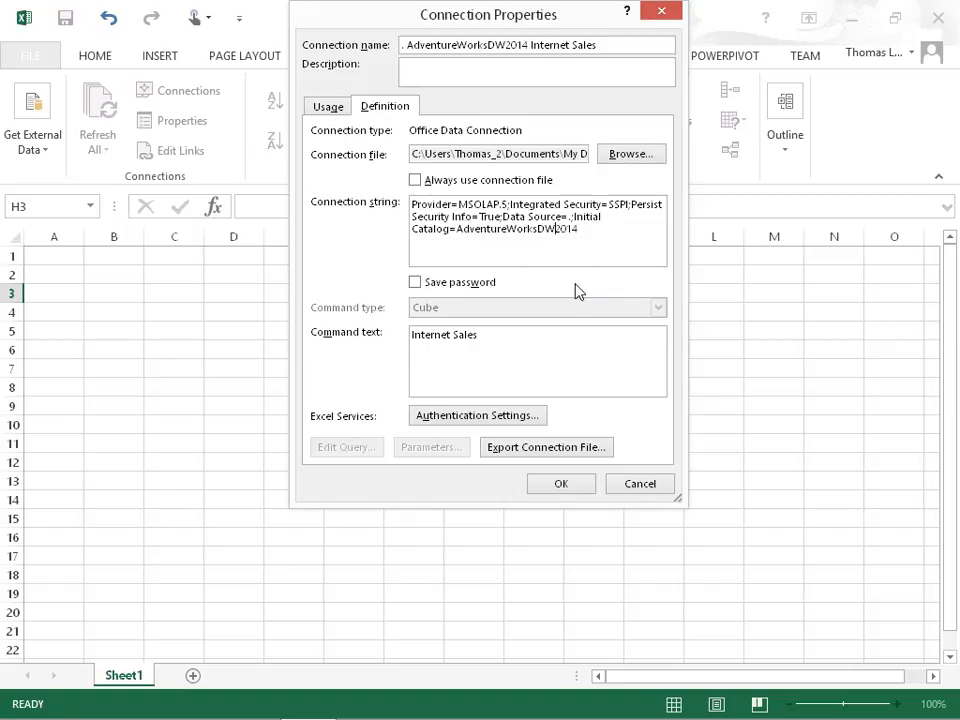
pyautogui.click(563, 485)
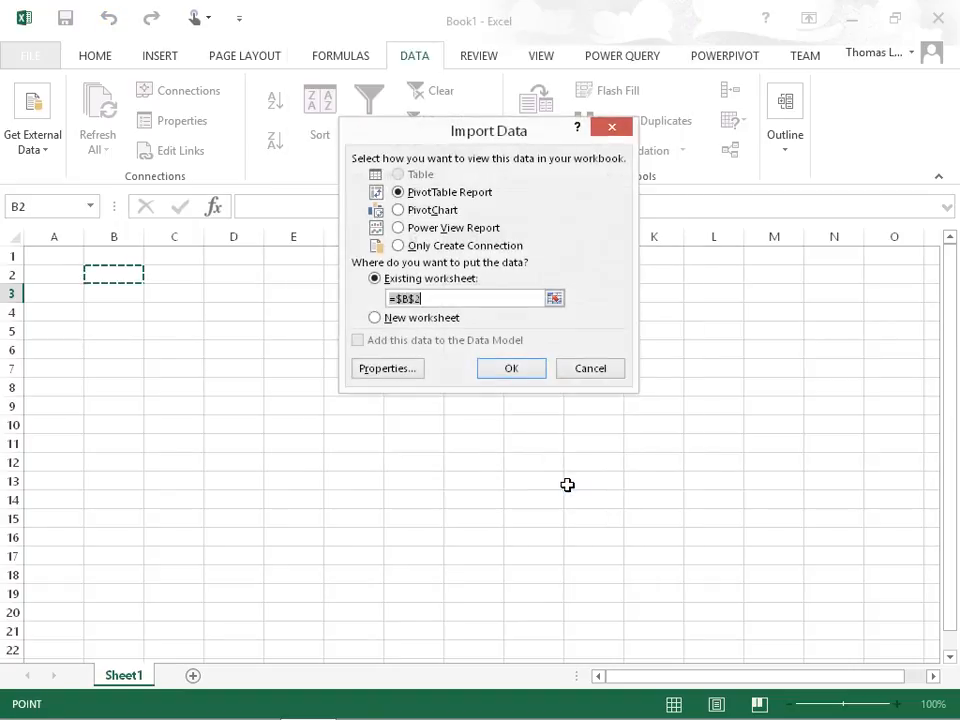
pyautogui.click(522, 372)
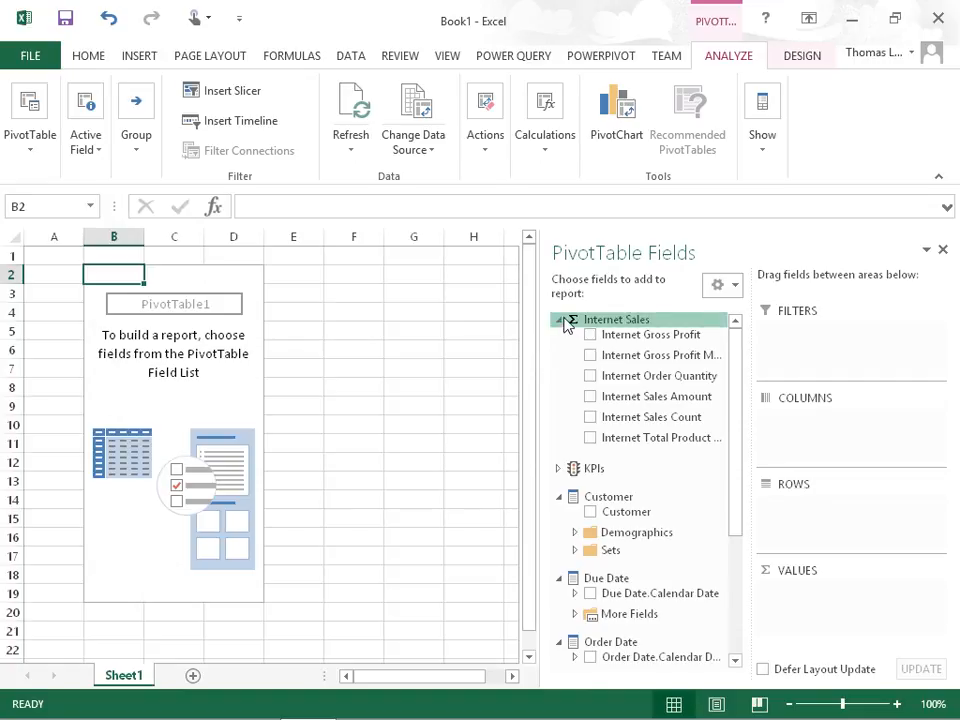
# - Build the PivotTable layout with Product Category in the rows and Order Date.Calendar Date in the columns
pyautogui.click(559, 321)
pyautogui.click(559, 377)
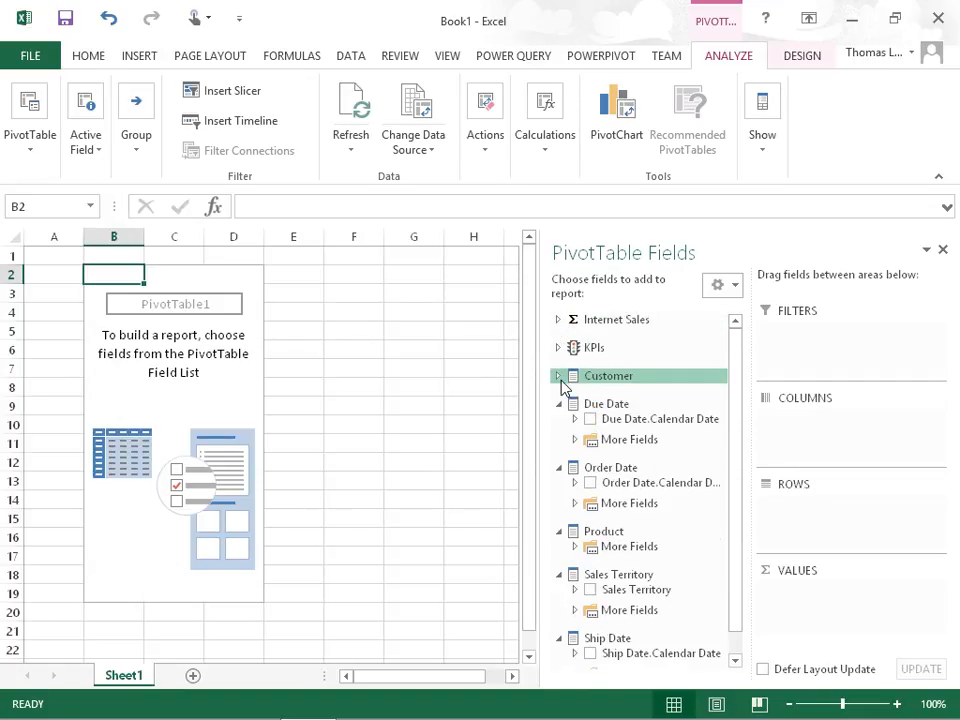
pyautogui.click(560, 404)
pyautogui.click(560, 432)
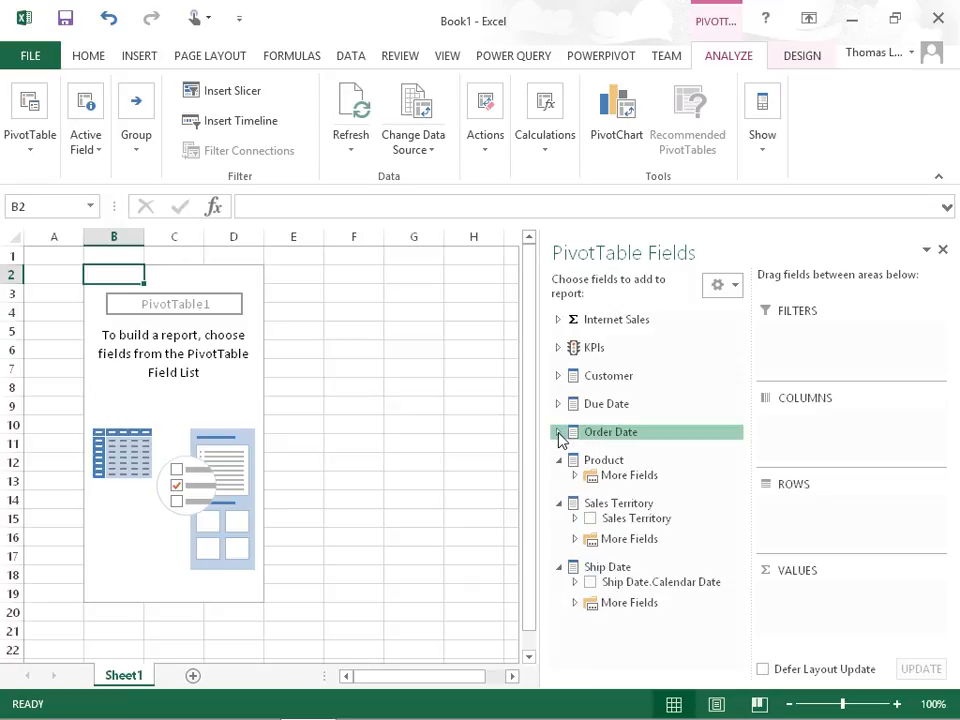
pyautogui.click(575, 478)
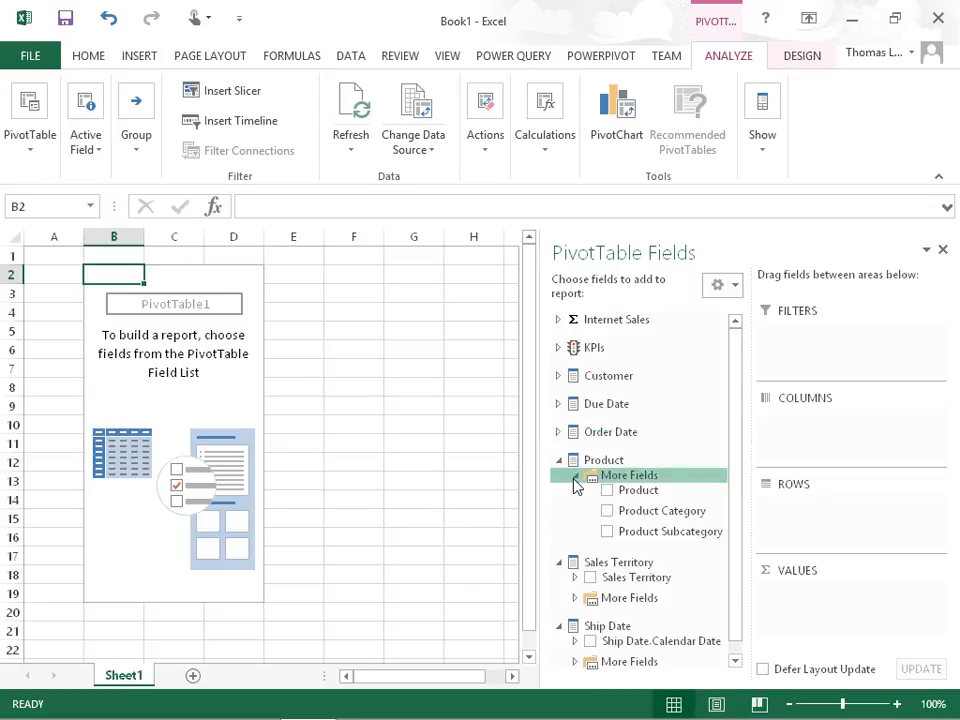
pyautogui.moveTo(639, 514); pyautogui.dragTo(806, 524)
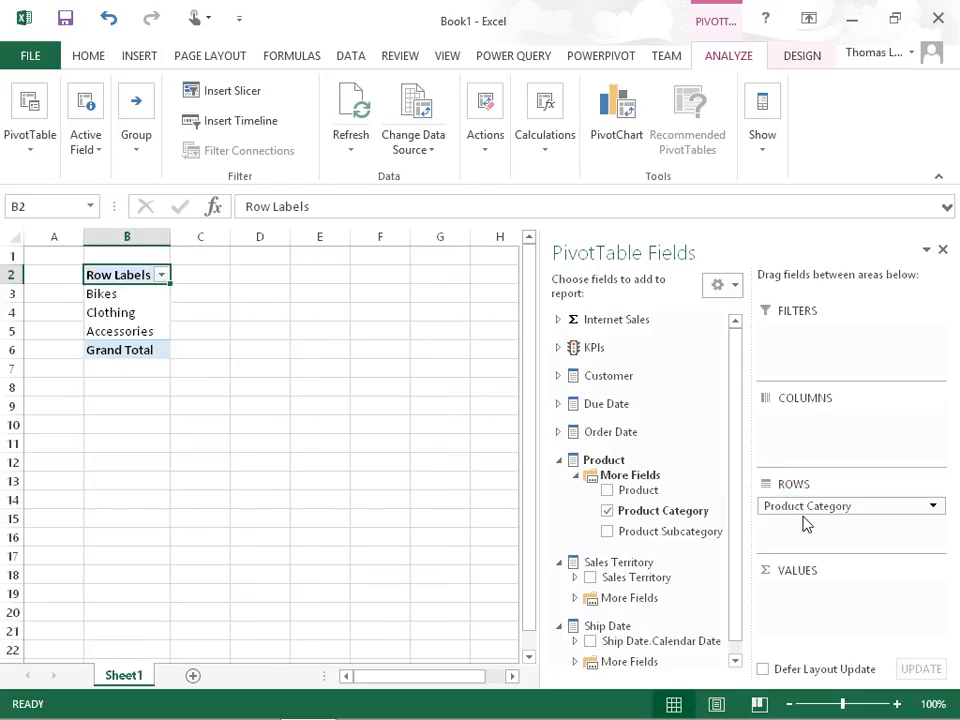
pyautogui.click(558, 432)
pyautogui.moveTo(648, 447); pyautogui.dragTo(843, 428)
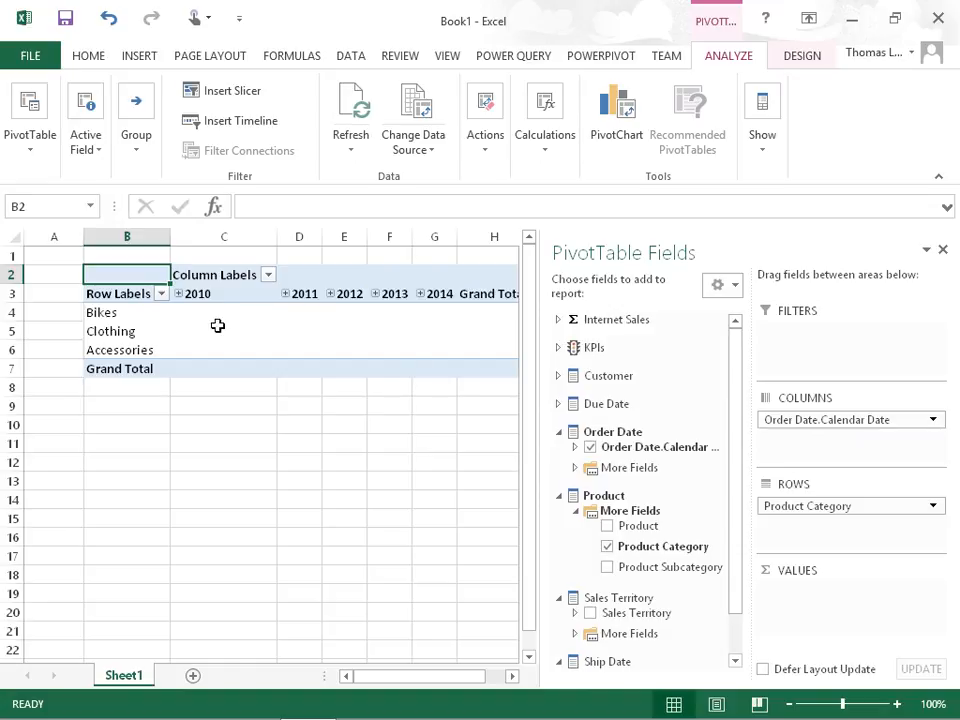
# - Expand 2011 through quarter 1 to the days of January, and collapse it back to the 2011 quarters
pyautogui.click(287, 295)
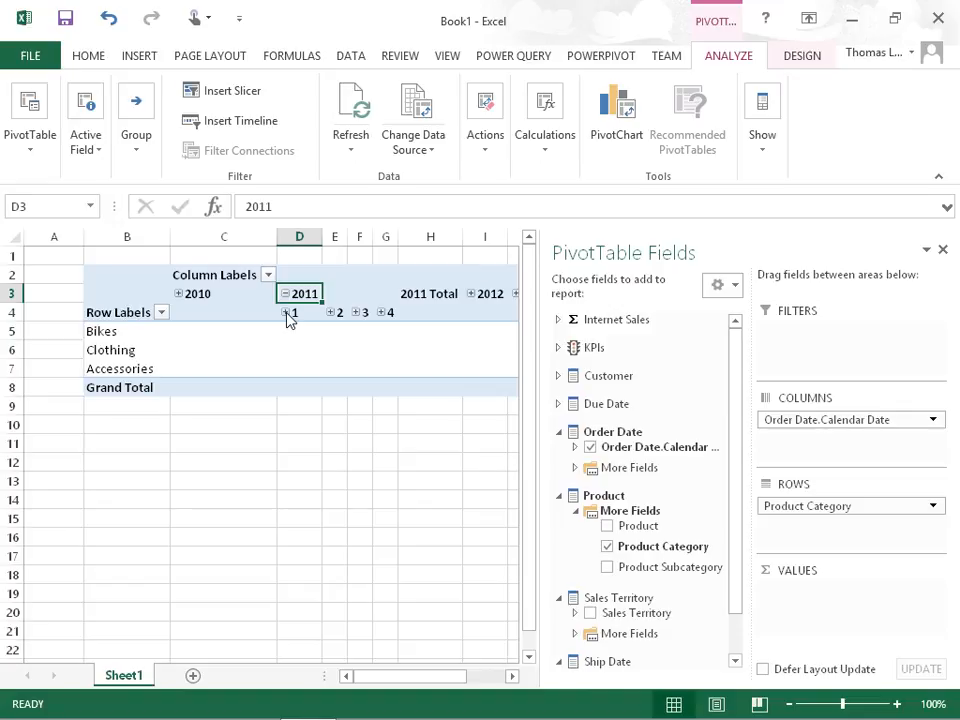
pyautogui.click(287, 313)
pyautogui.click(283, 331)
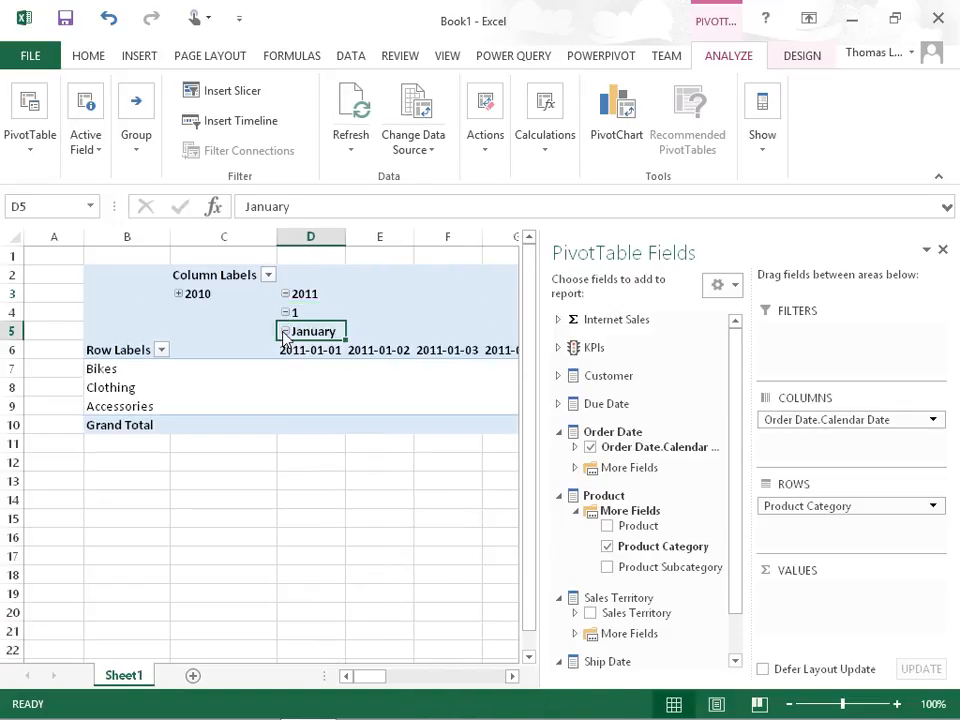
pyautogui.click(283, 331)
pyautogui.click(286, 313)
pyautogui.click(292, 295)
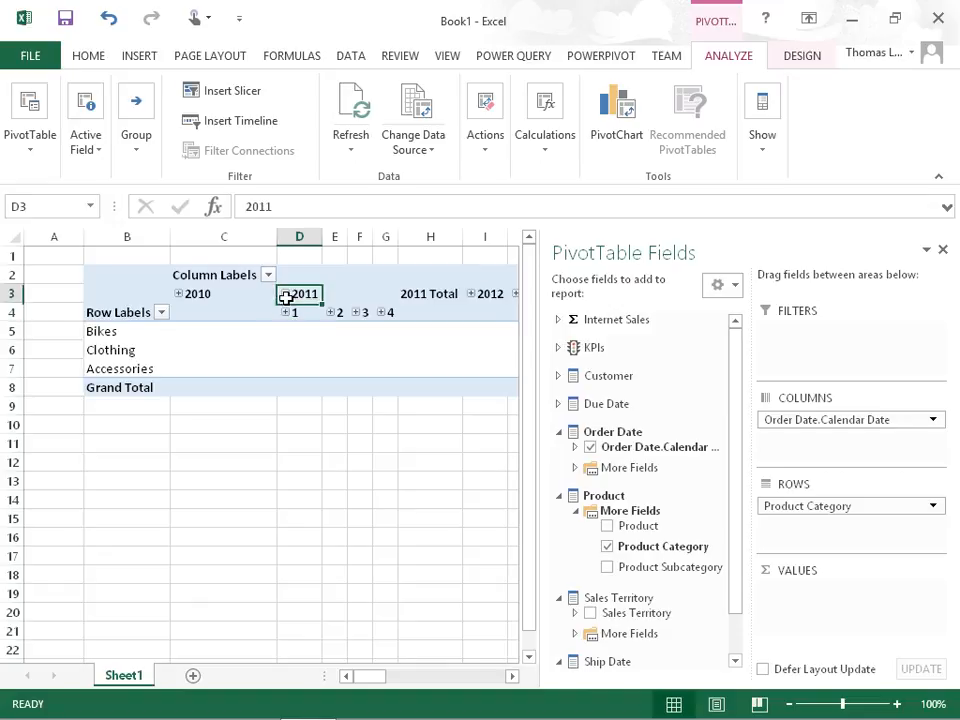
# - Add Internet Gross Profit Margin to the PivotTable values and, with the field list closed, turn off the Year subtotals
pyautogui.click(558, 320)
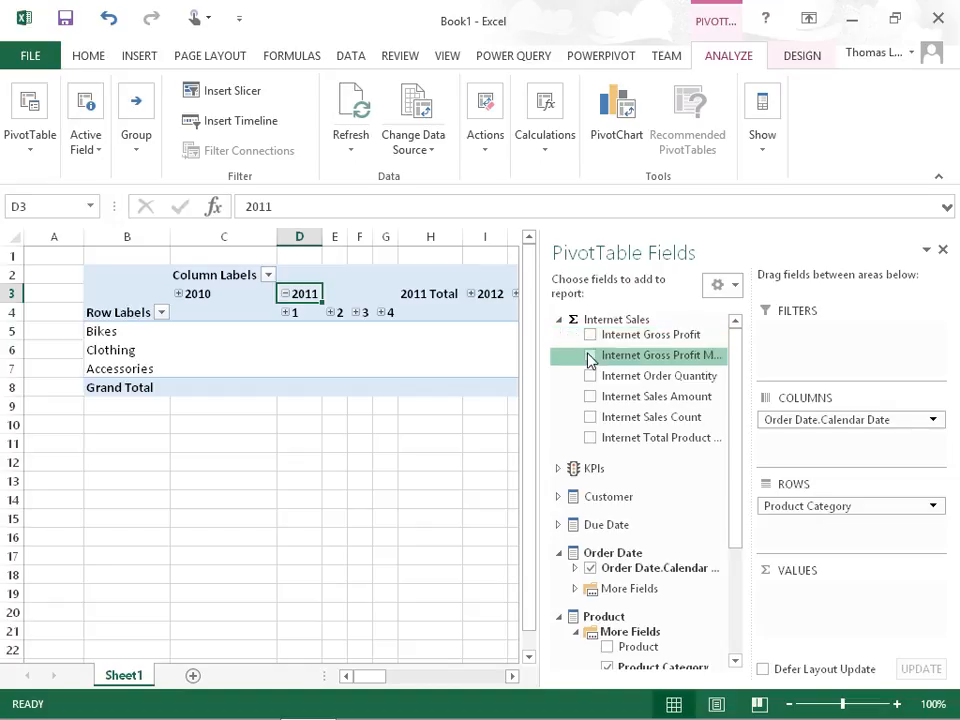
pyautogui.click(590, 356)
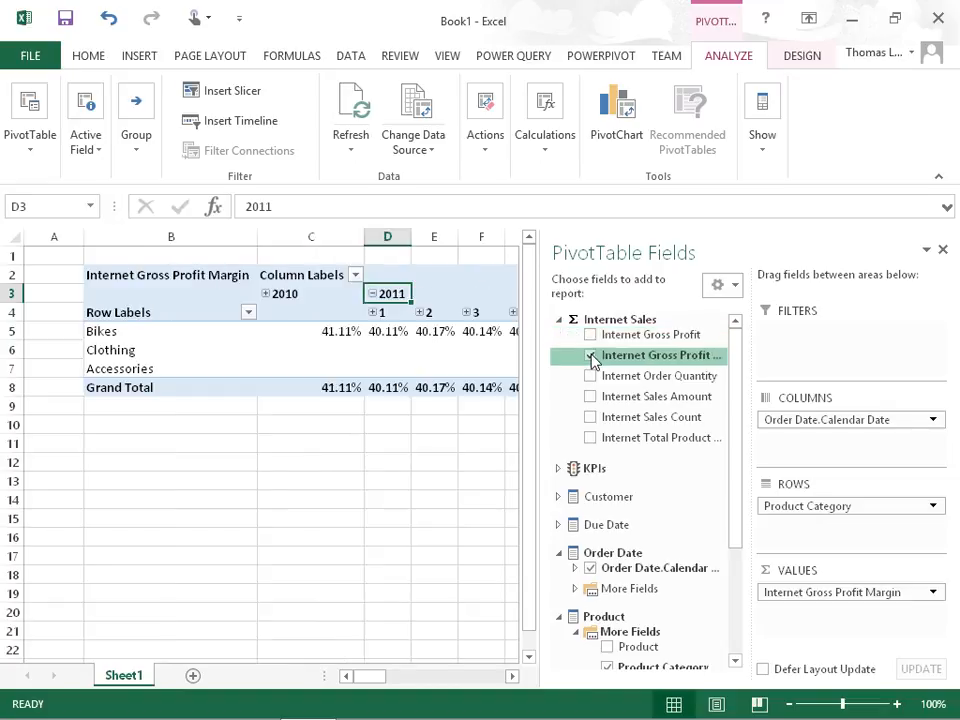
pyautogui.click(944, 251)
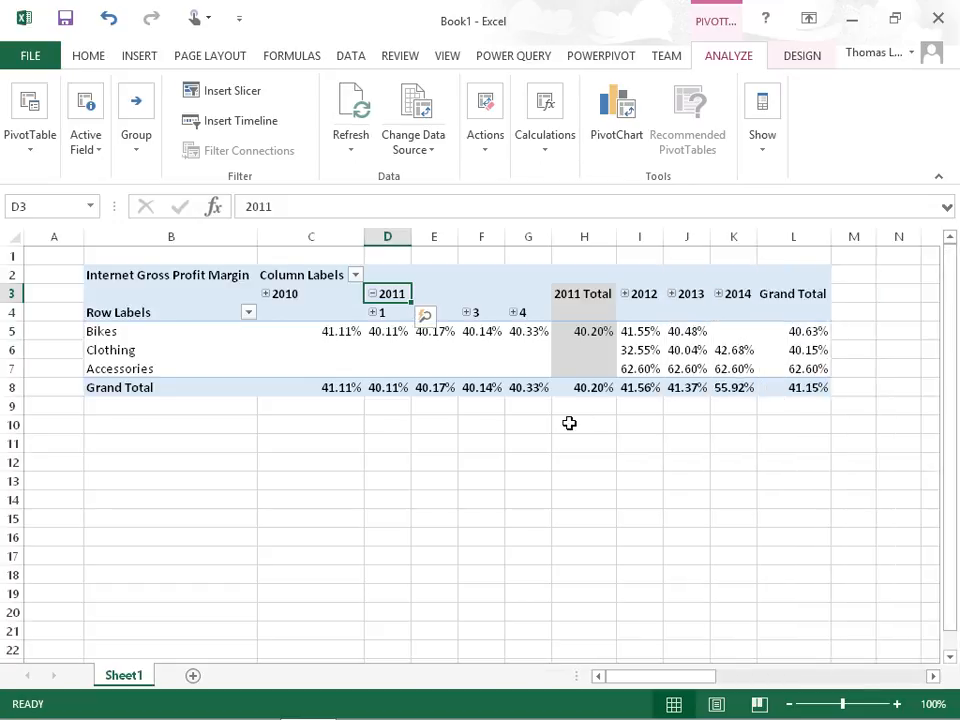
pyautogui.rightClick(573, 294)
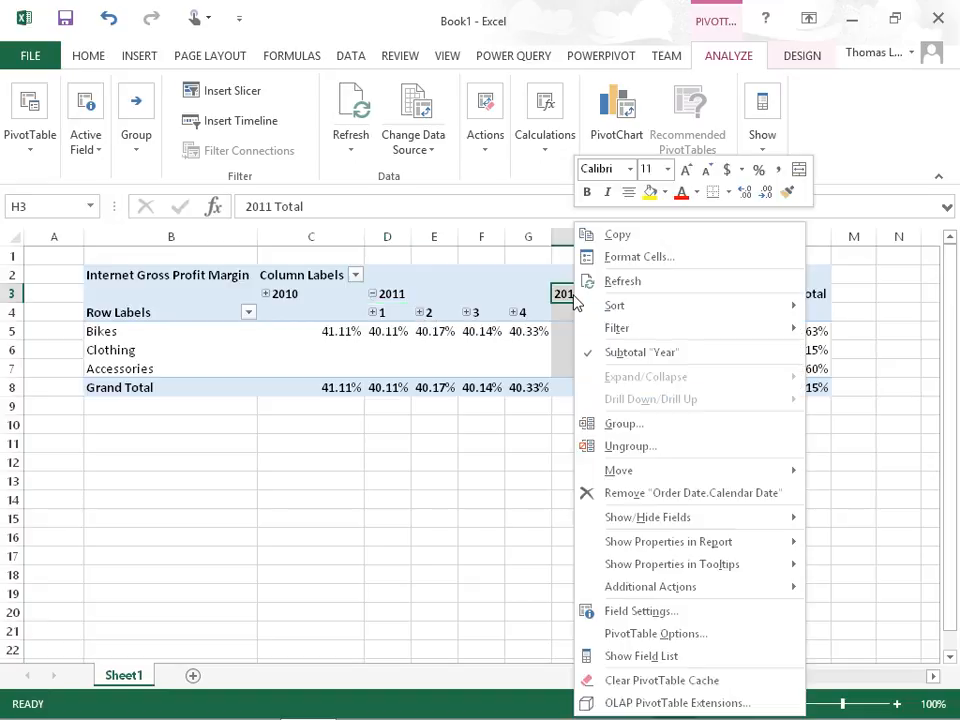
pyautogui.click(617, 355)
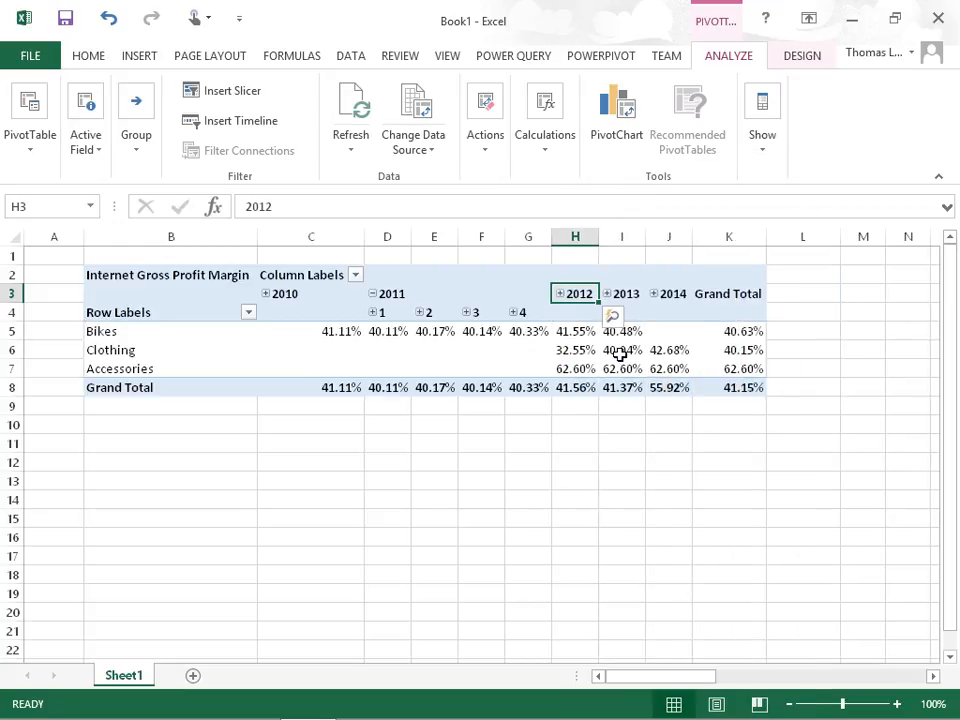
# - Remove the row and column grand totals from the PivotTable and collapse 2011 to the year level
pyautogui.moveTo(625, 353)
pyautogui.rightClick(728, 293)
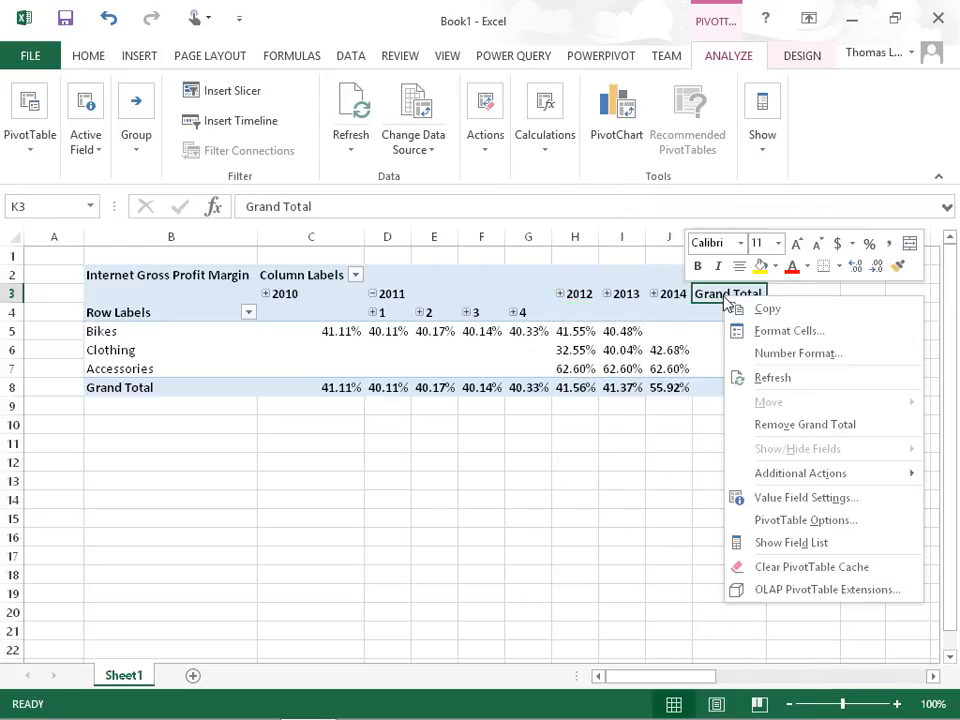
pyautogui.click(789, 422)
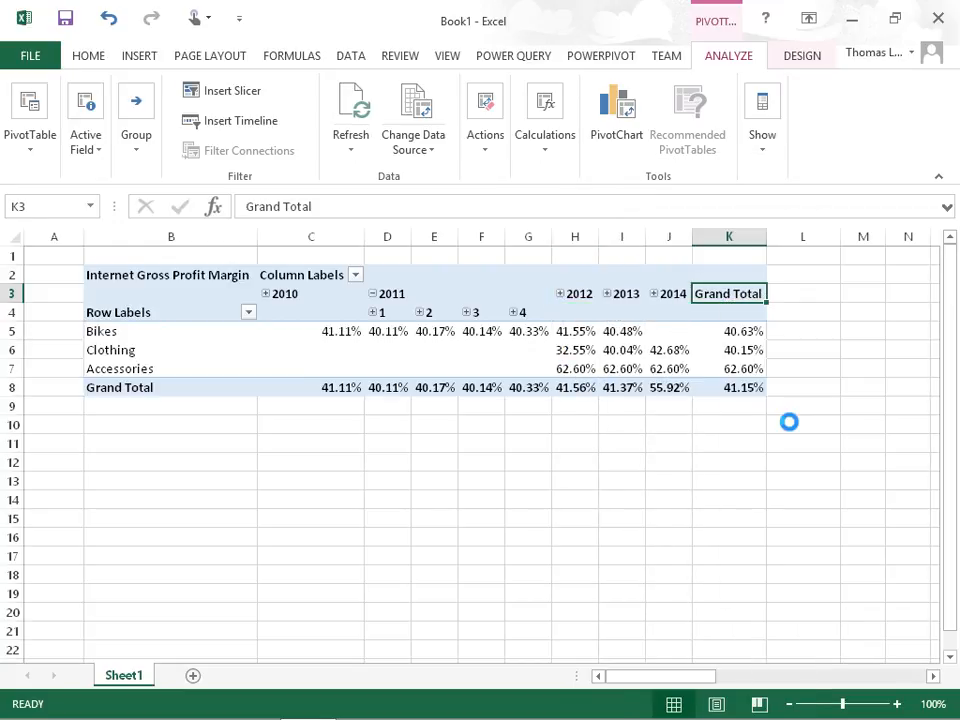
pyautogui.rightClick(146, 388)
pyautogui.click(218, 517)
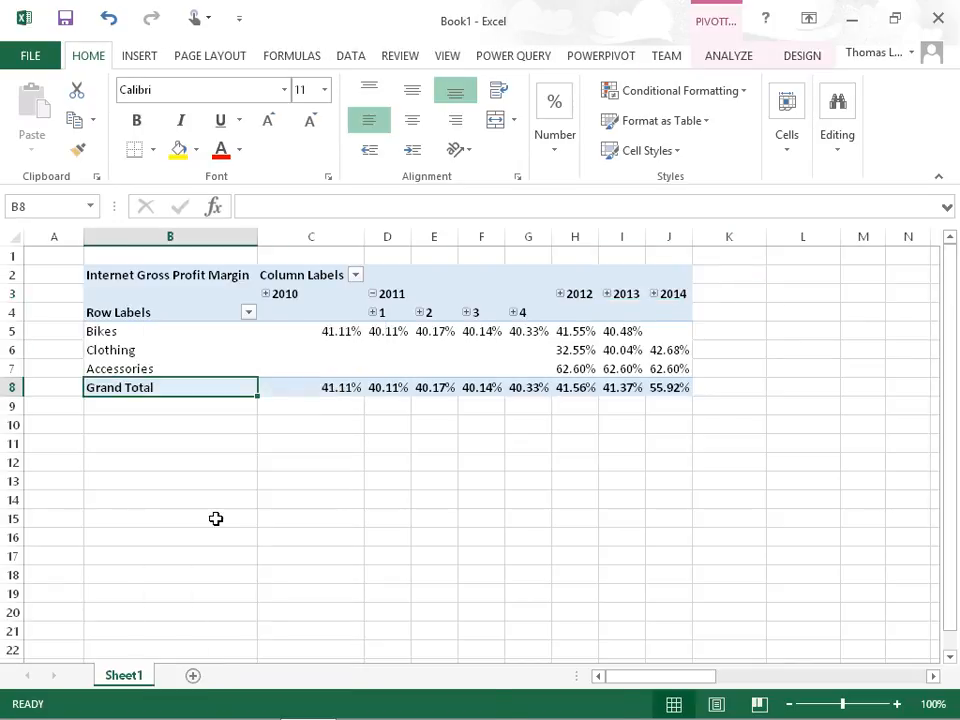
pyautogui.click(372, 294)
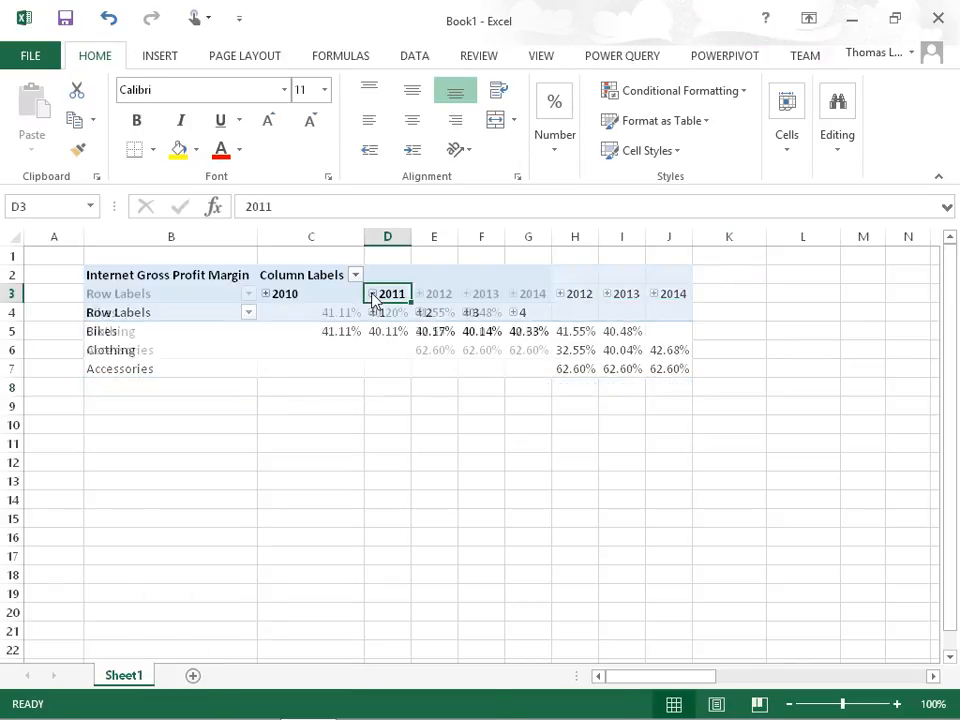
pyautogui.click(426, 336)
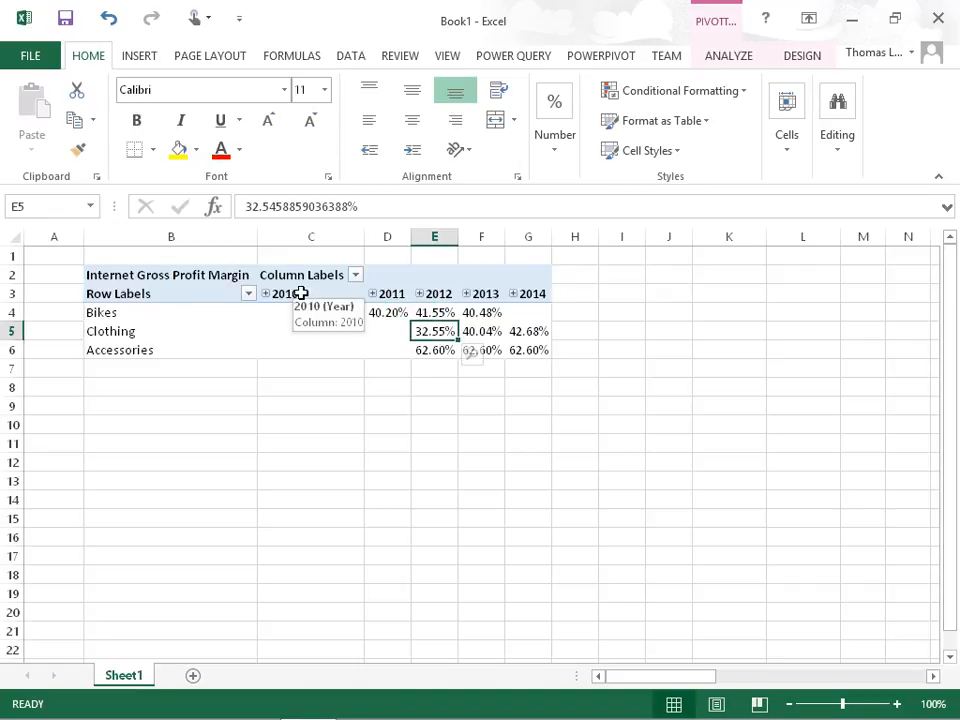
# - Minimize the workbook, switch to SQL Server Data Tools and start a new project
pyautogui.click(857, 24)
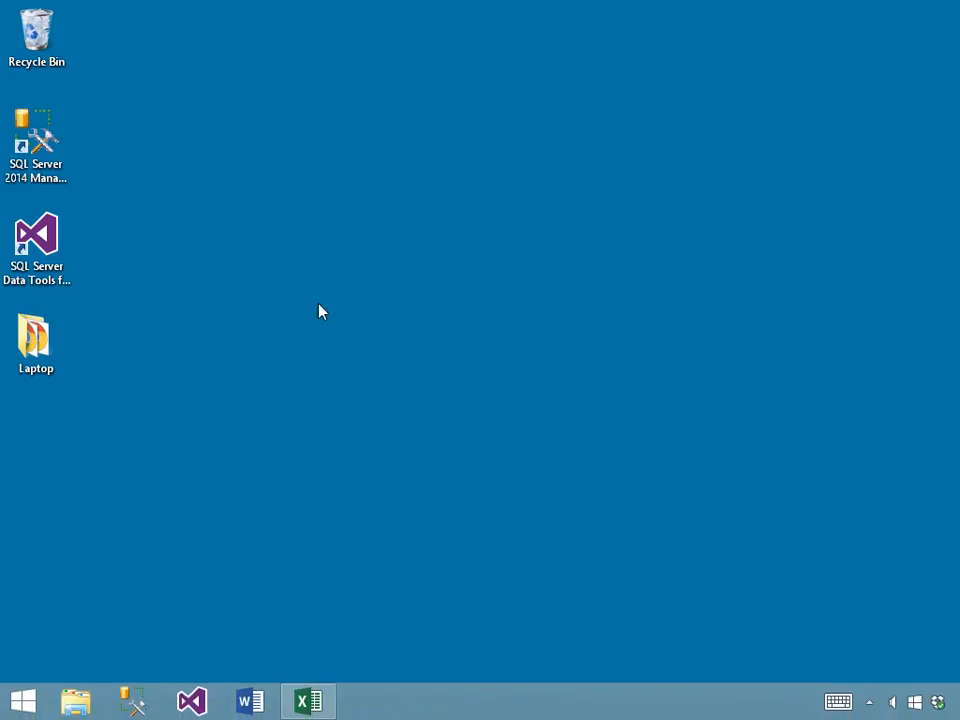
pyautogui.doubleClick(51, 244)
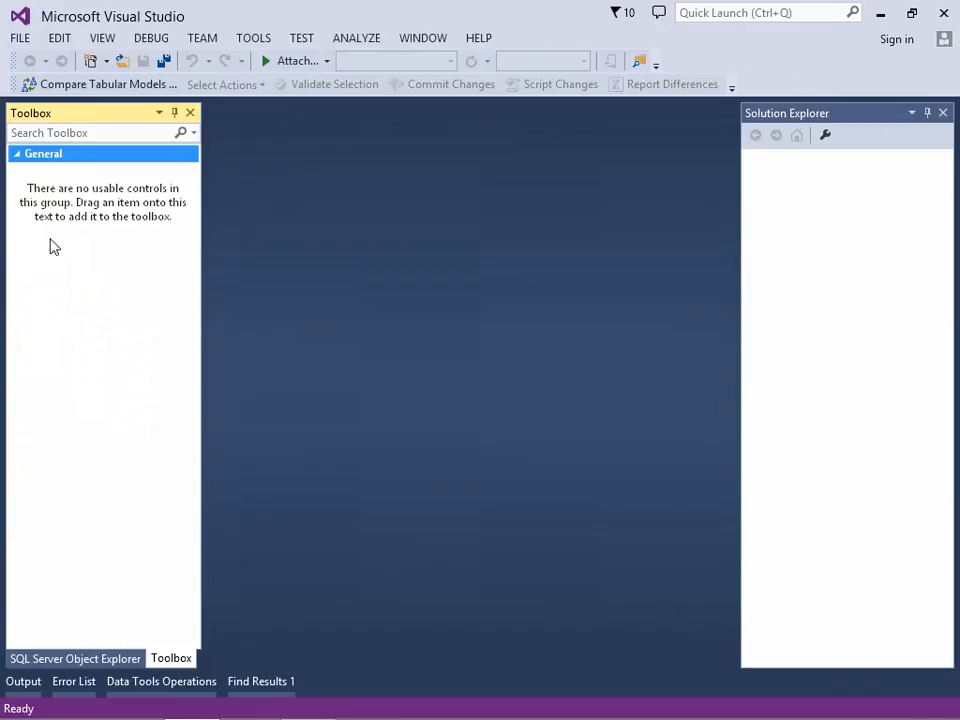
pyautogui.click(19, 40)
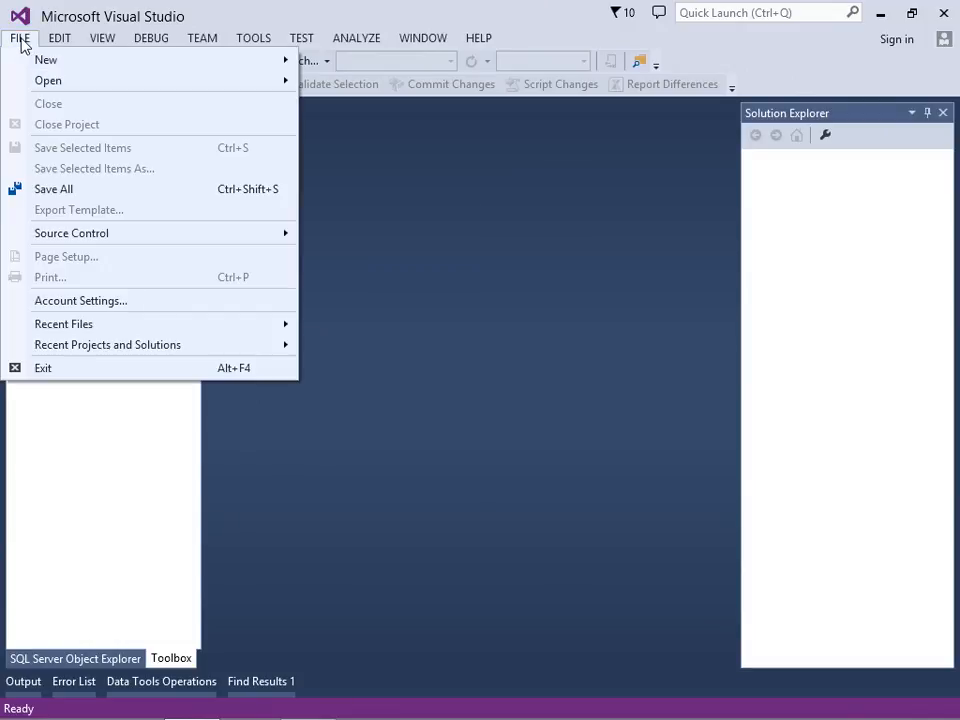
pyautogui.moveTo(48, 62)
pyautogui.click(315, 62)
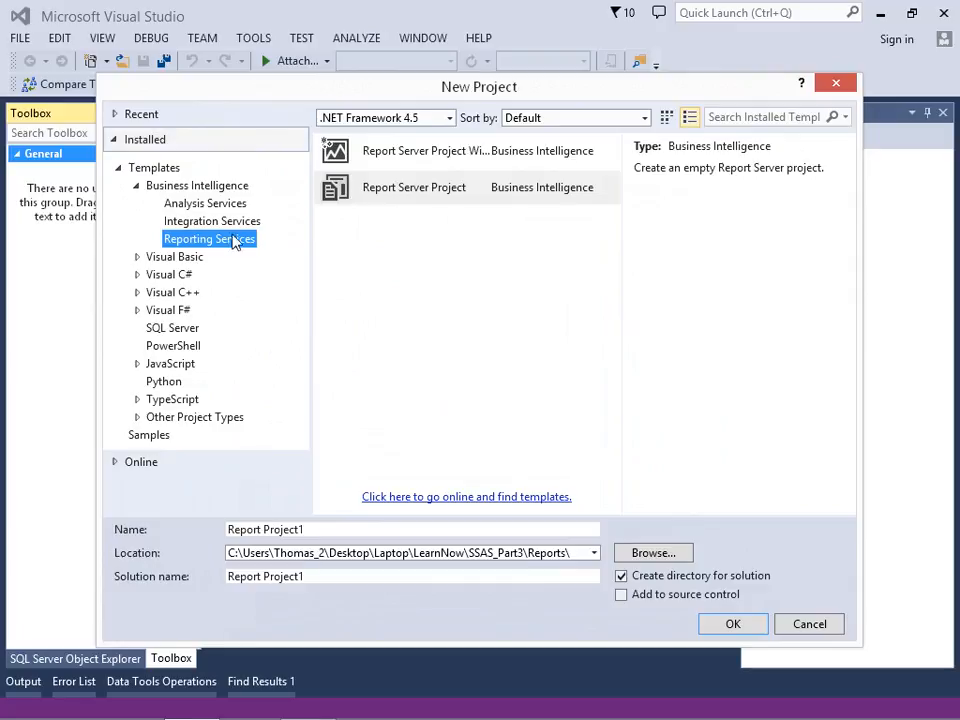
# - Create a Report Server Project from the Reporting Services templates and name it ResellerSales
pyautogui.click(221, 205)
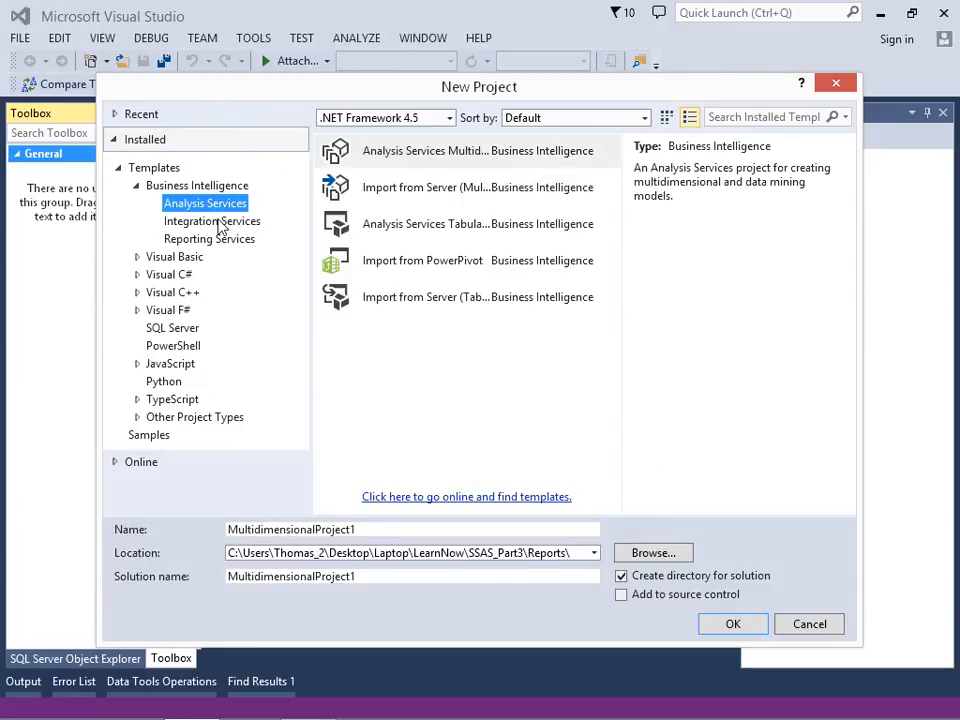
pyautogui.click(221, 226)
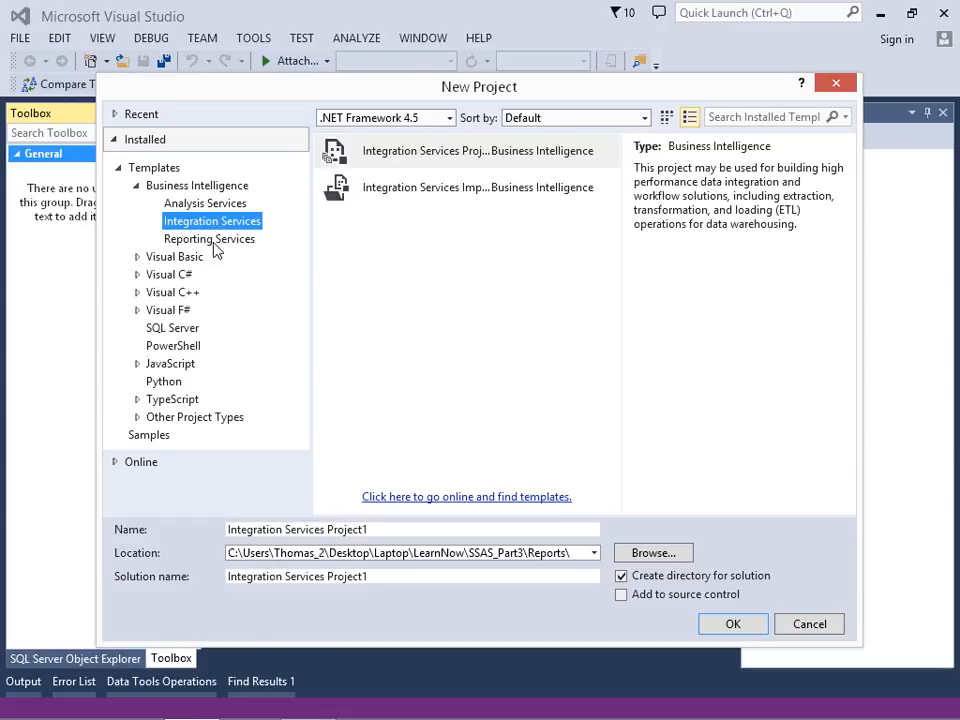
pyautogui.click(215, 248)
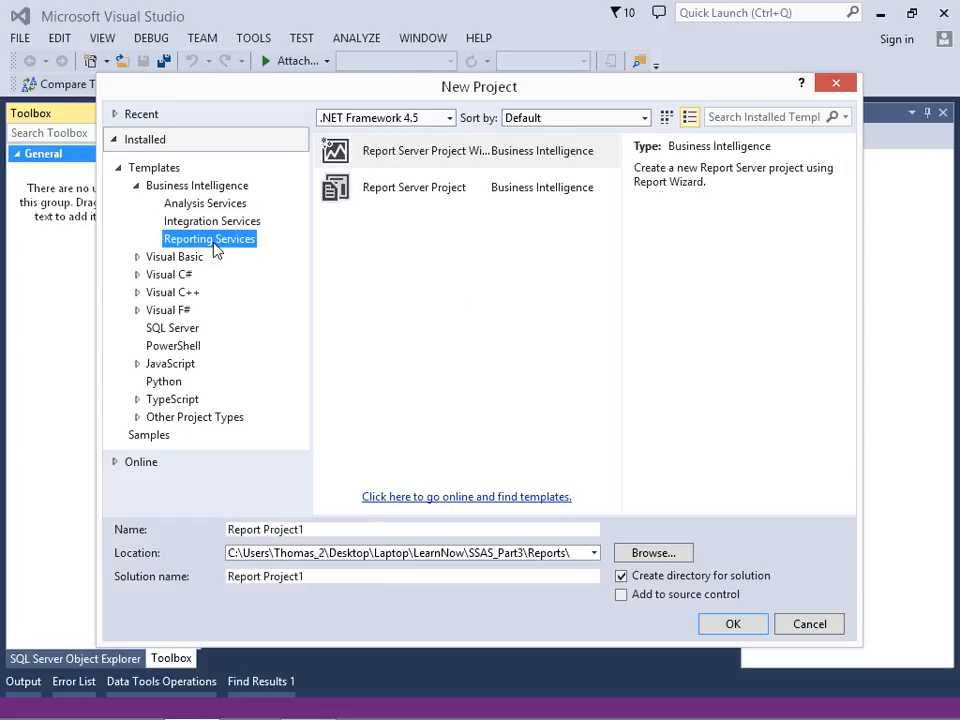
pyautogui.click(398, 200)
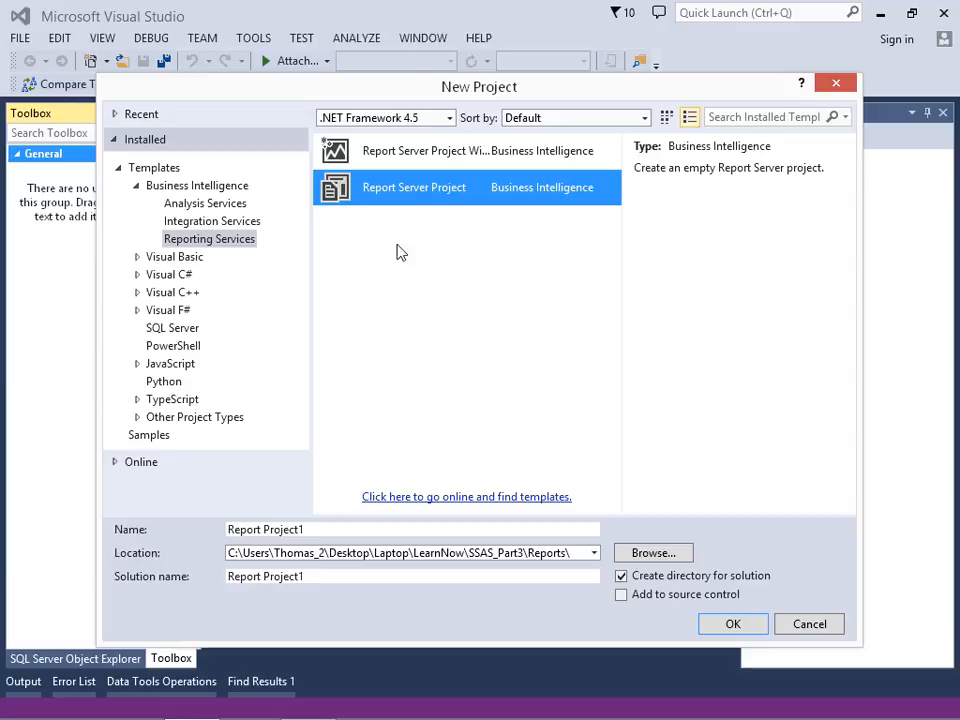
pyautogui.moveTo(330, 527); pyautogui.dragTo(130, 553)
pyautogui.write('R')
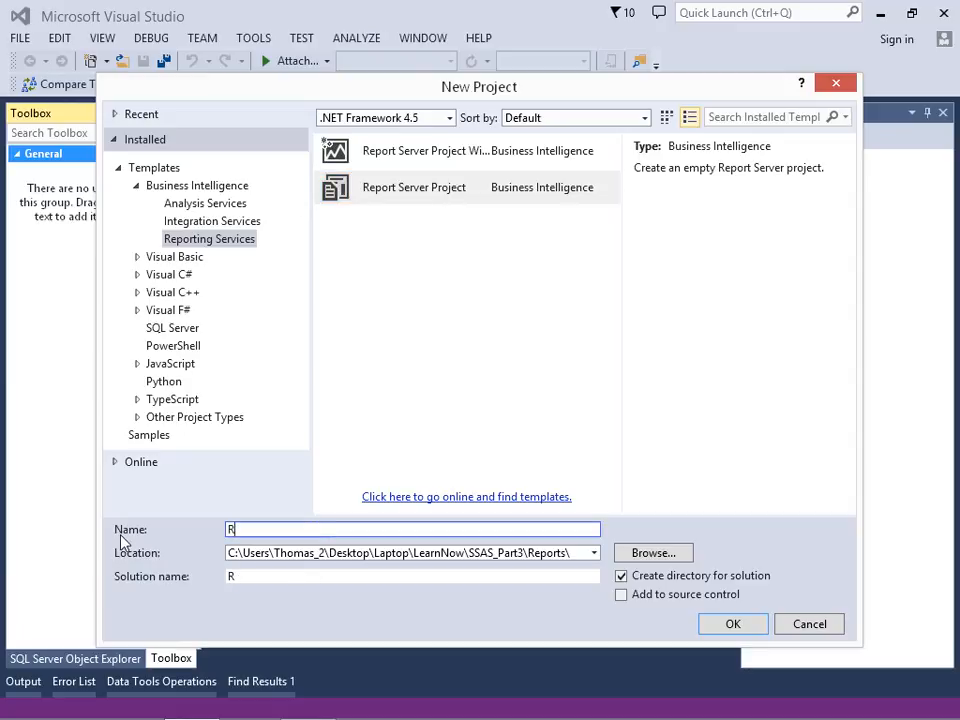
pyautogui.write('esellerSales')
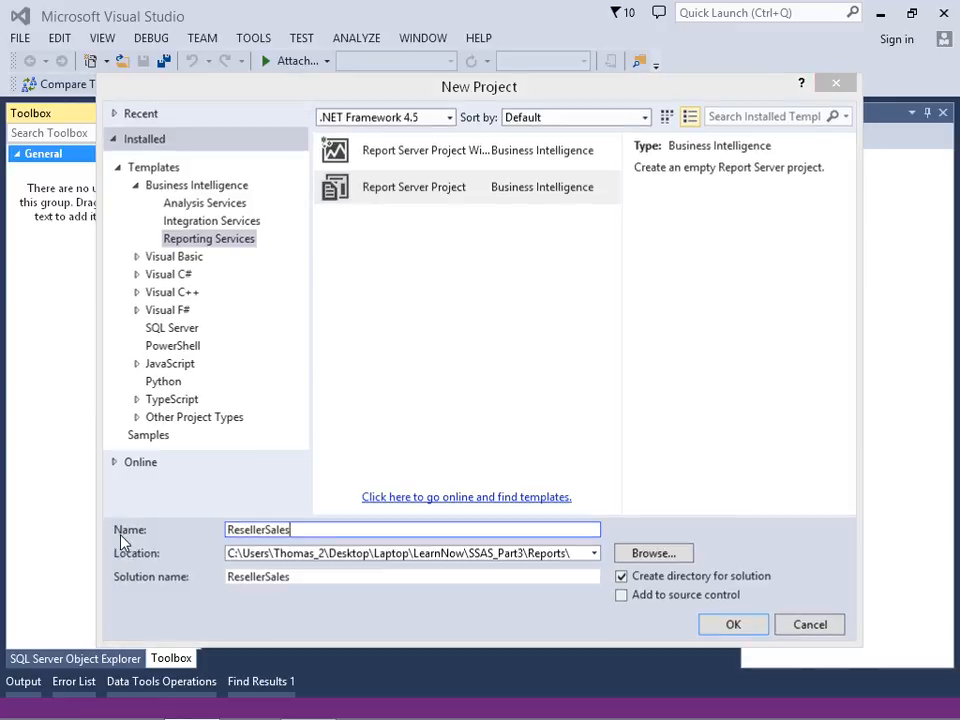
pyautogui.press('Return')
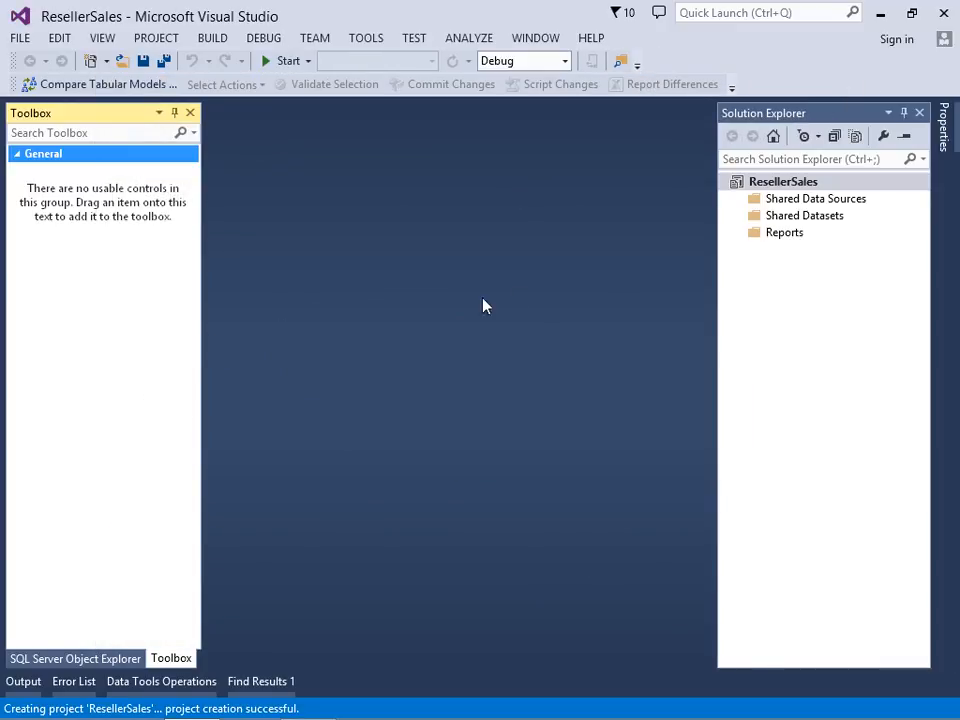
# - Start a new item in the project's Reports folder and choose the empty Report template
pyautogui.click(785, 234)
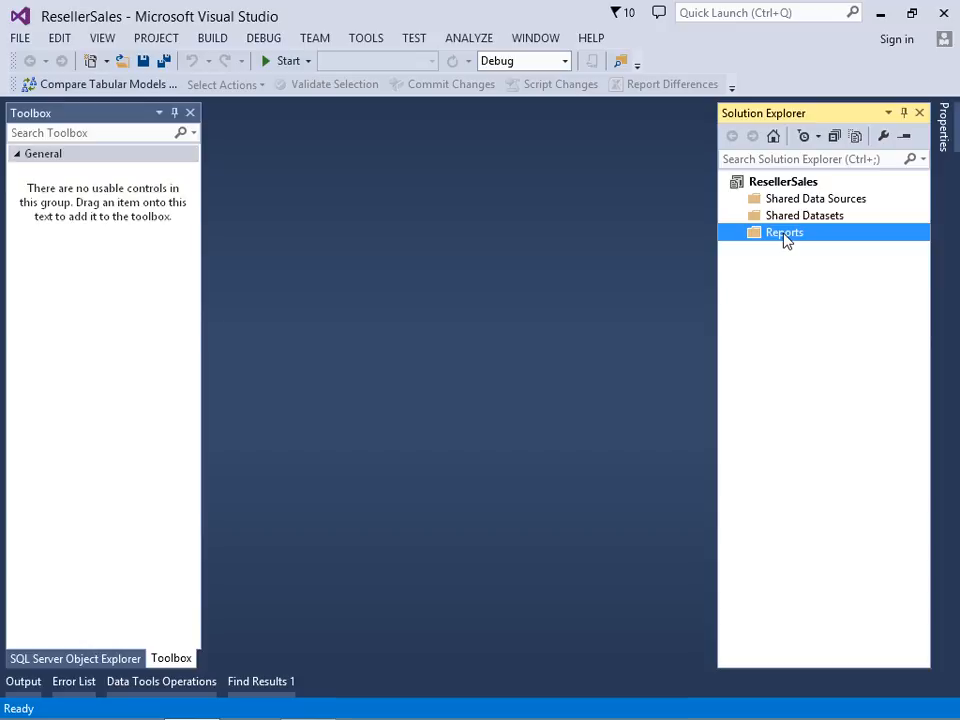
pyautogui.rightClick(786, 240)
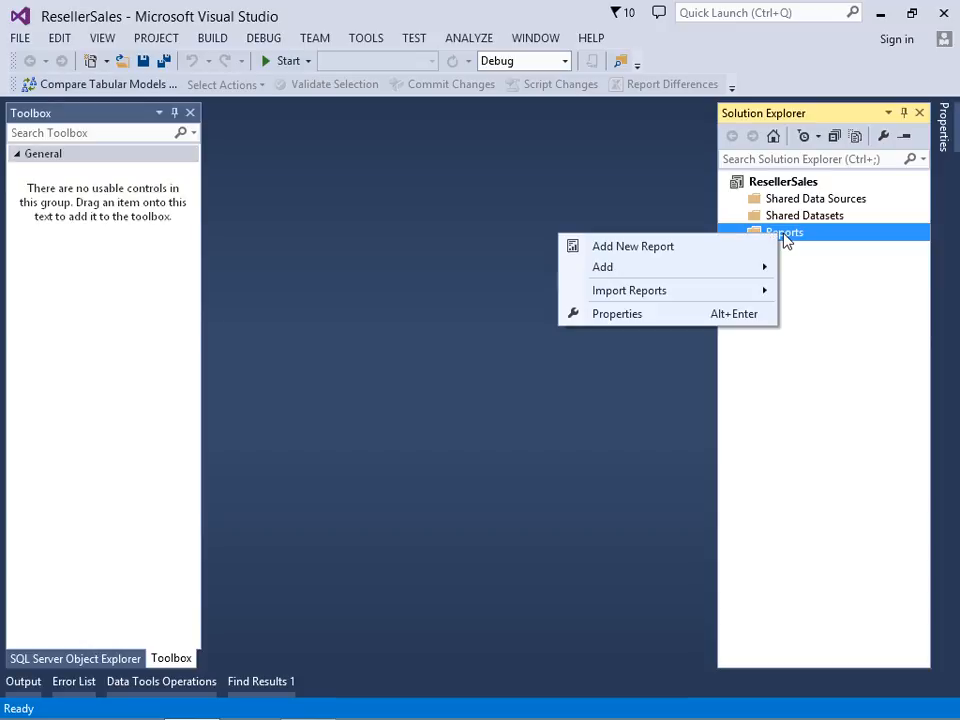
pyautogui.moveTo(643, 271)
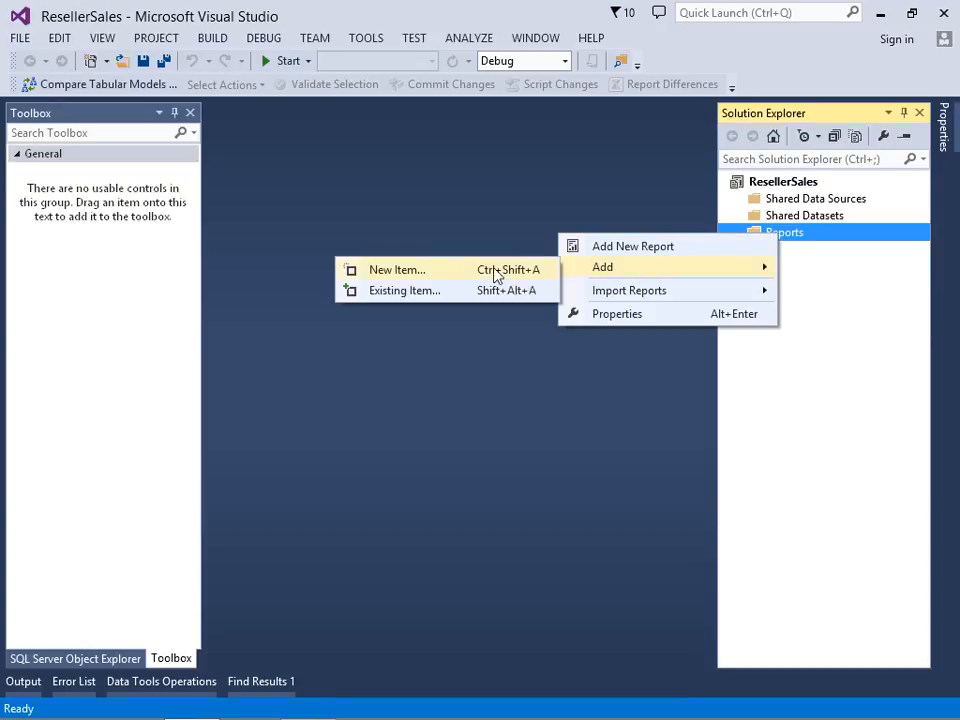
pyautogui.click(405, 276)
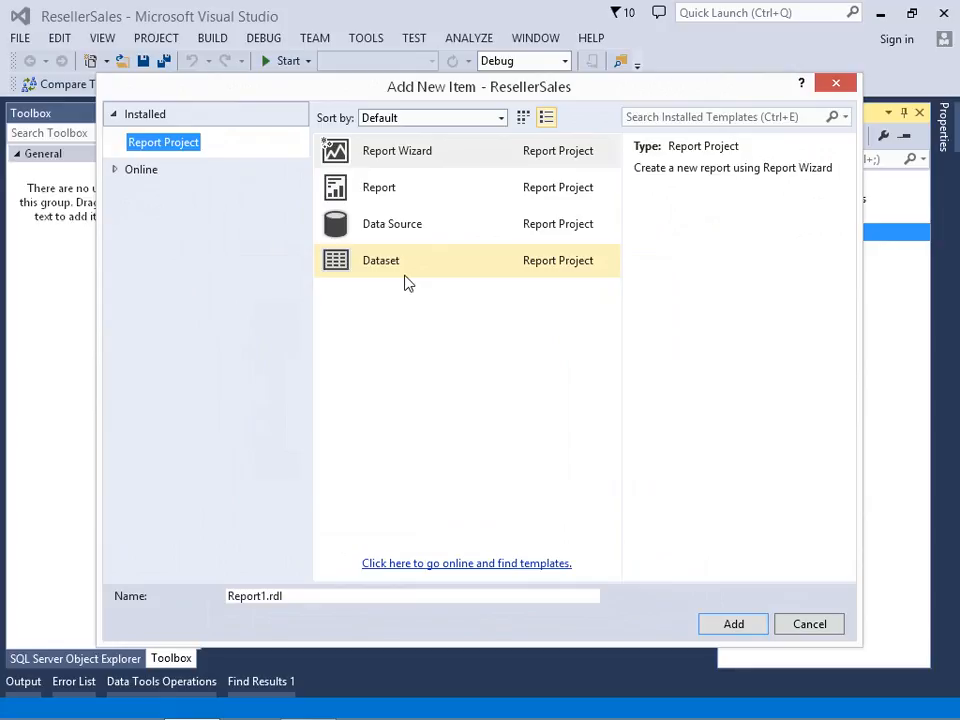
pyautogui.click(409, 192)
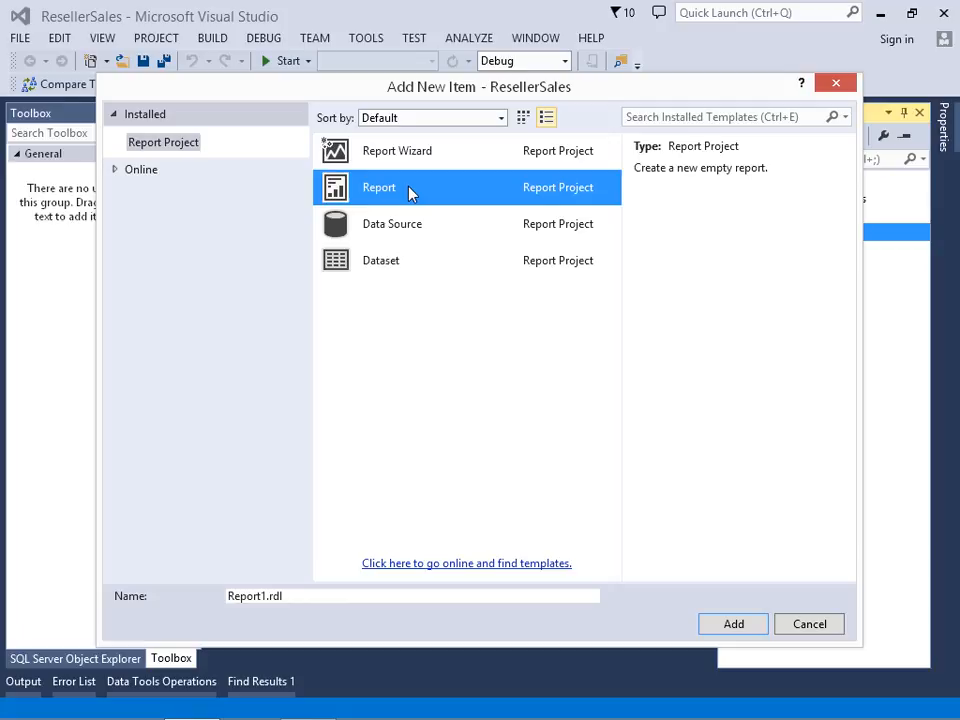
# - Name the new report InternetSales and add it to the project
pyautogui.click(319, 595)
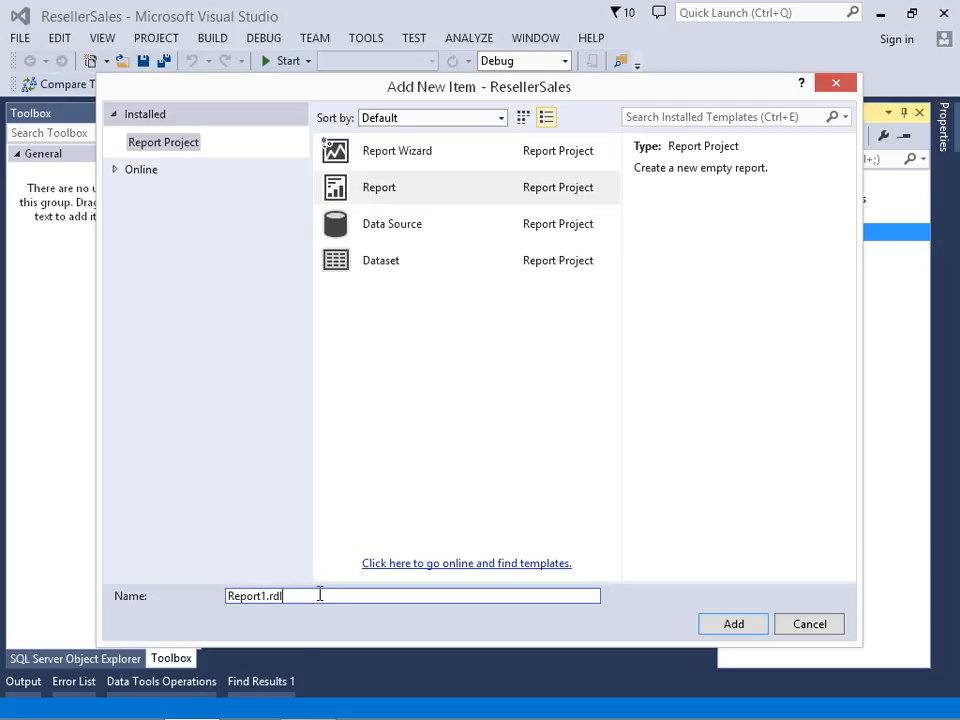
pyautogui.write('ResellerSales')
pyautogui.hotkey('ctrl', 'a')
pyautogui.press('BackSpace')
pyautogui.write('InternetSales')
pyautogui.click(716, 626)
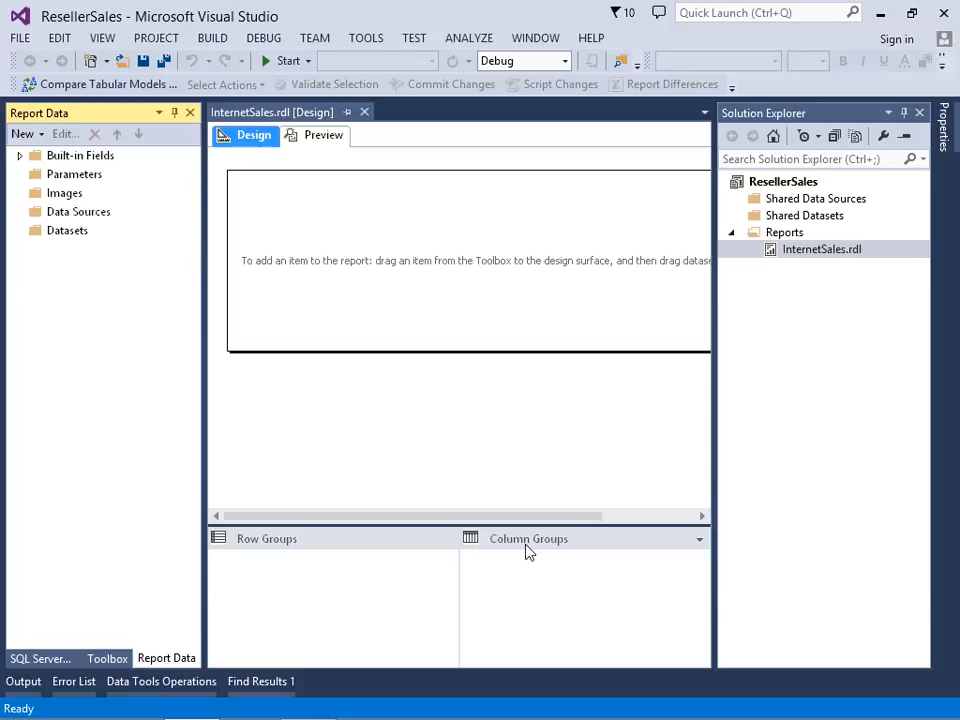
# - Narrow the Report Data pane and start a new report data source named InternetSales
pyautogui.moveTo(205, 228); pyautogui.dragTo(167, 233)
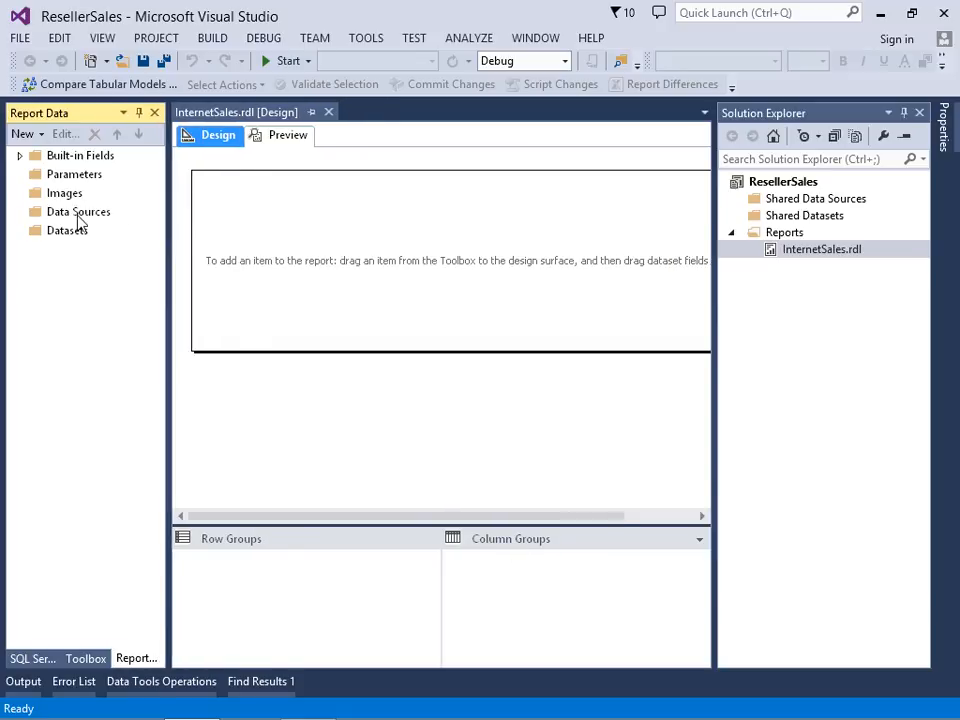
pyautogui.rightClick(78, 213)
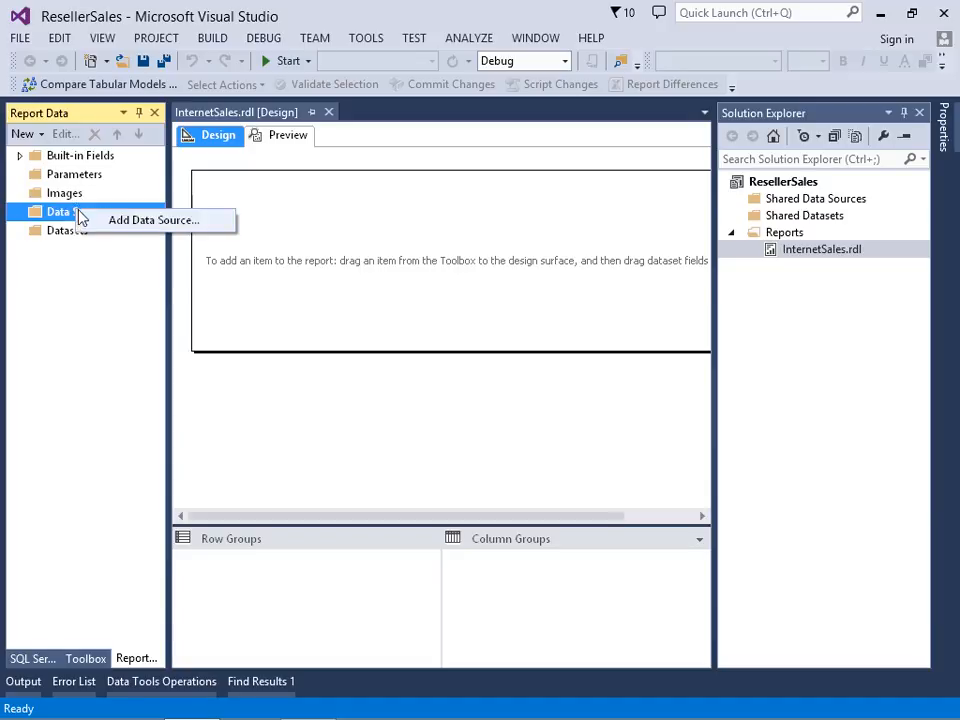
pyautogui.click(126, 230)
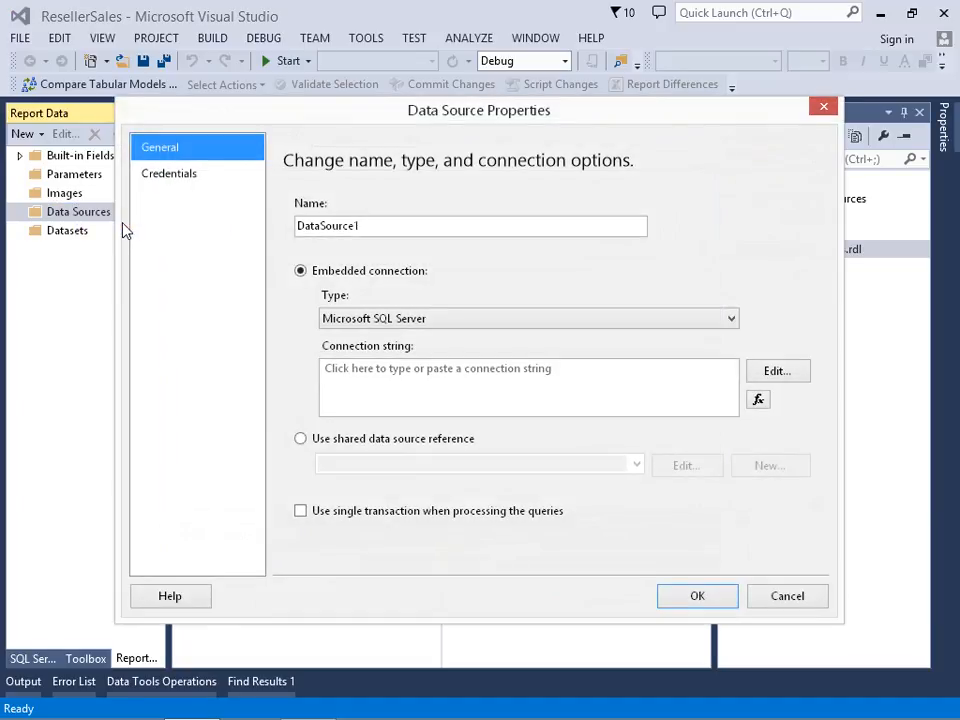
pyautogui.moveTo(360, 226); pyautogui.dragTo(329, 237)
pyautogui.doubleClick(329, 237)
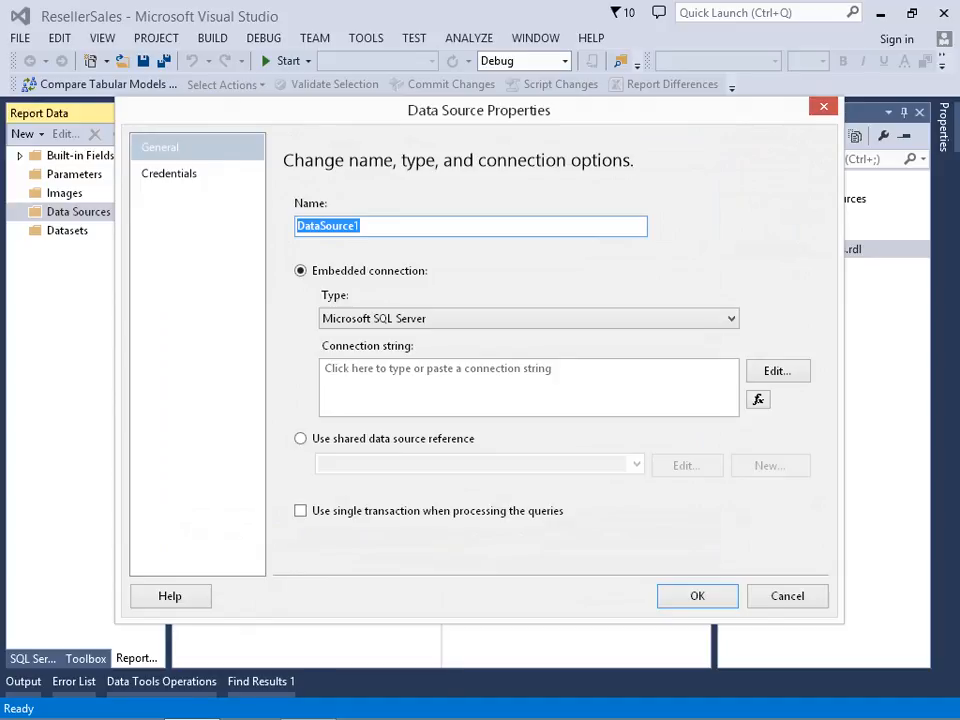
pyautogui.press('Delete')
pyautogui.write('InternetSales')
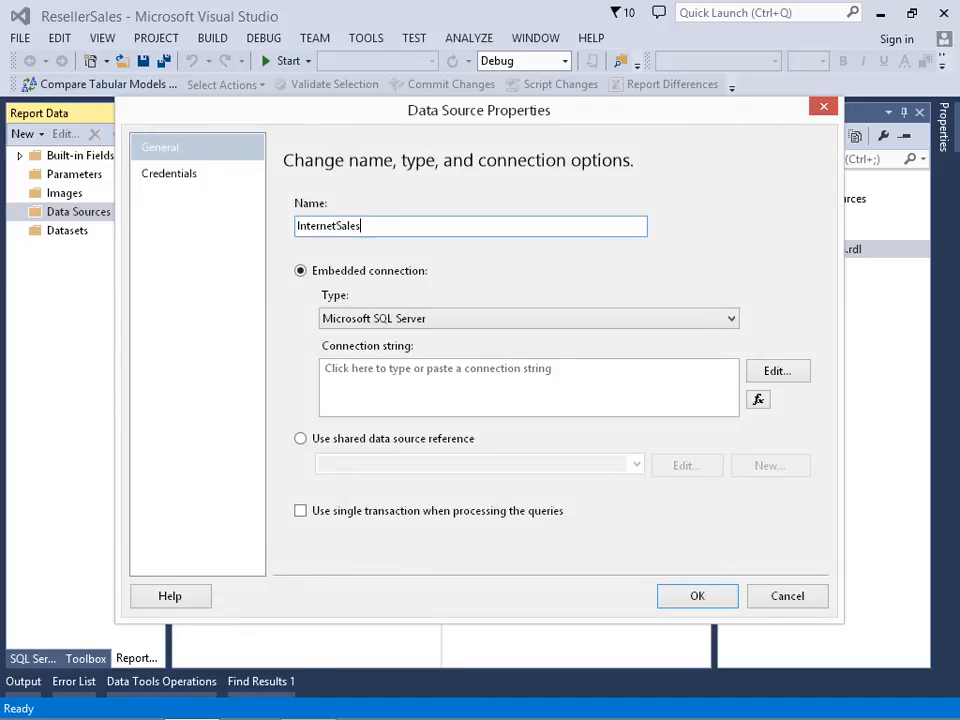
# - Set the data source's embedded connection type to Microsoft SQL Server Analysis Services
pyautogui.click(333, 272)
pyautogui.click(352, 320)
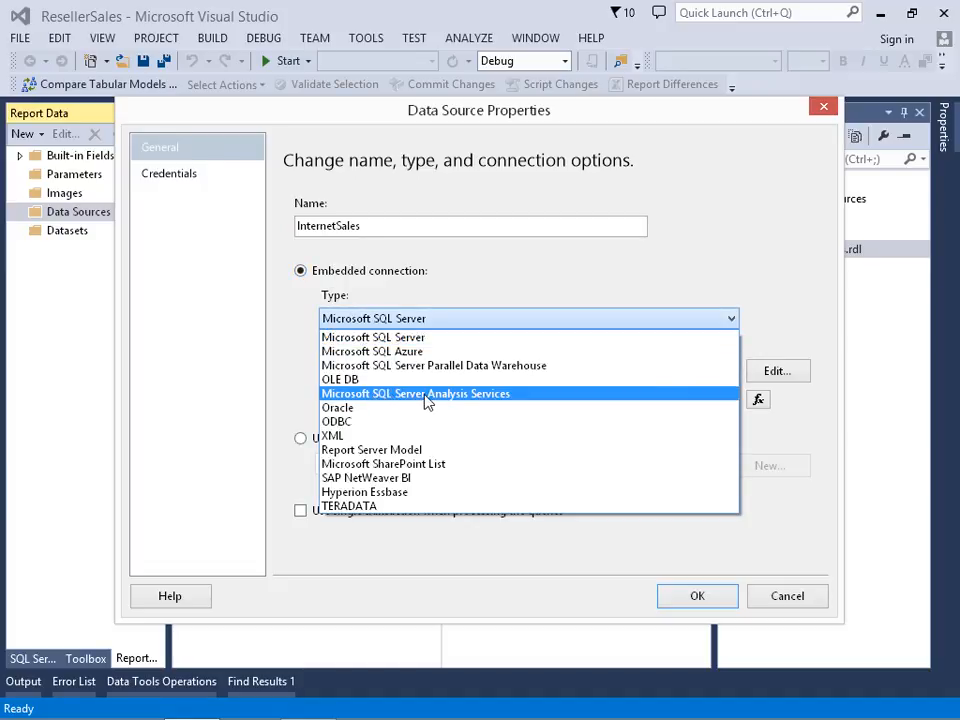
pyautogui.click(456, 394)
pyautogui.click(455, 390)
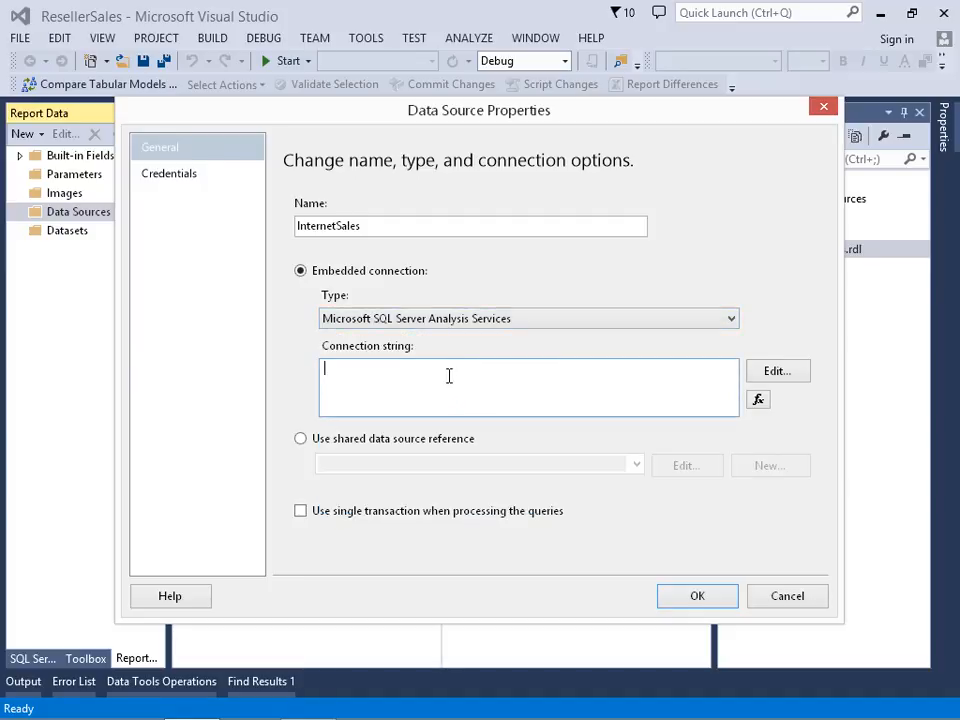
# - Point the data source connection to the local server "." and the AdventureWorksDW2014 database, and test the connection
pyautogui.click(772, 382)
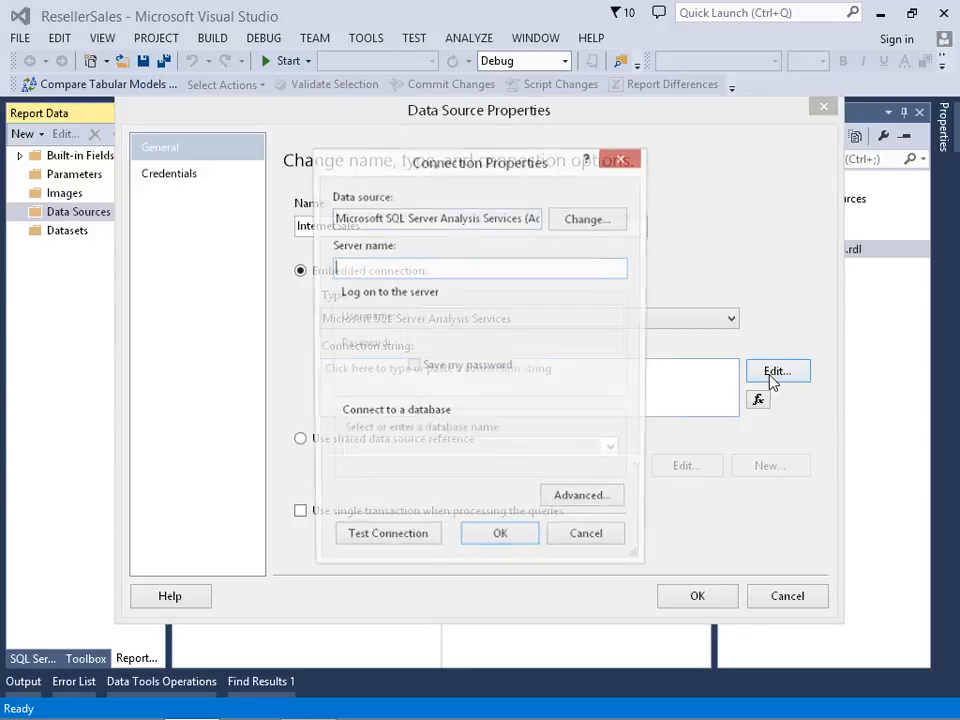
pyautogui.write('.')
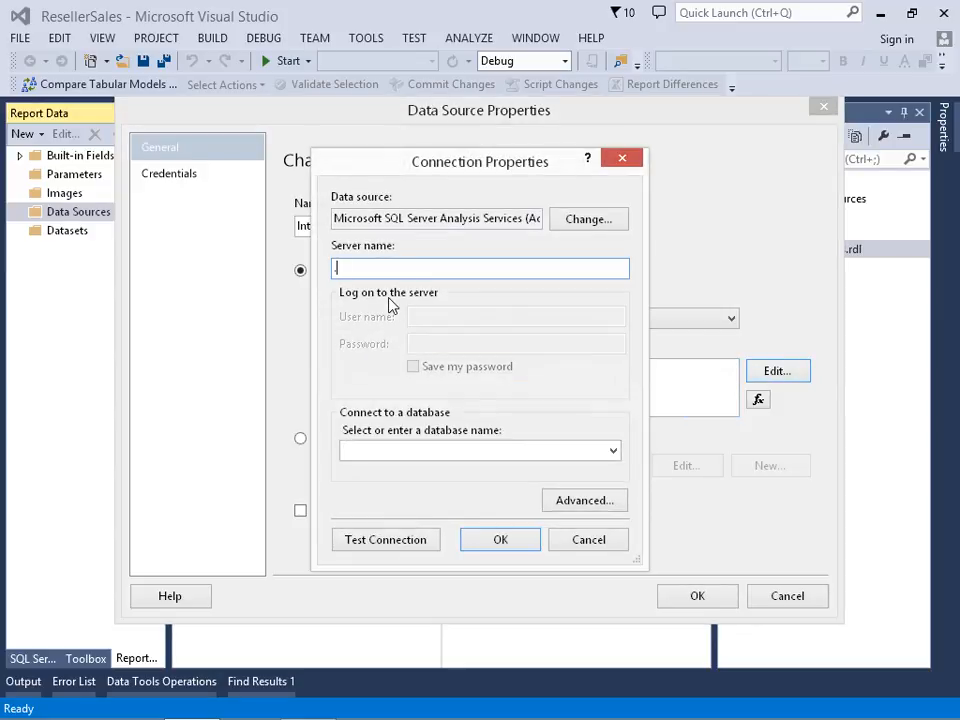
pyautogui.click(615, 452)
pyautogui.click(467, 470)
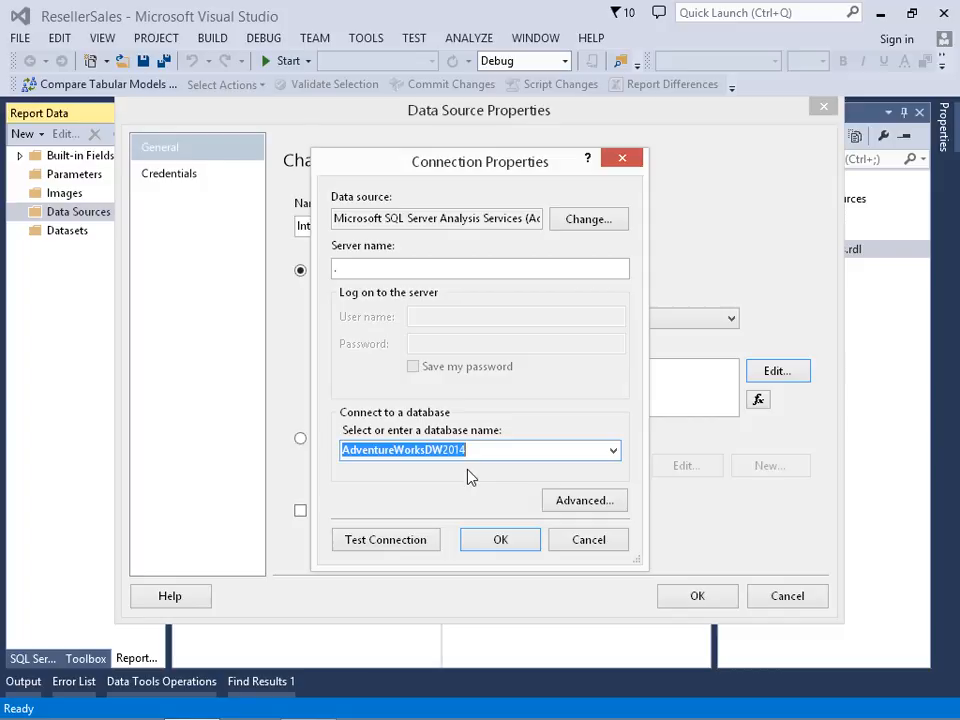
pyautogui.click(393, 545)
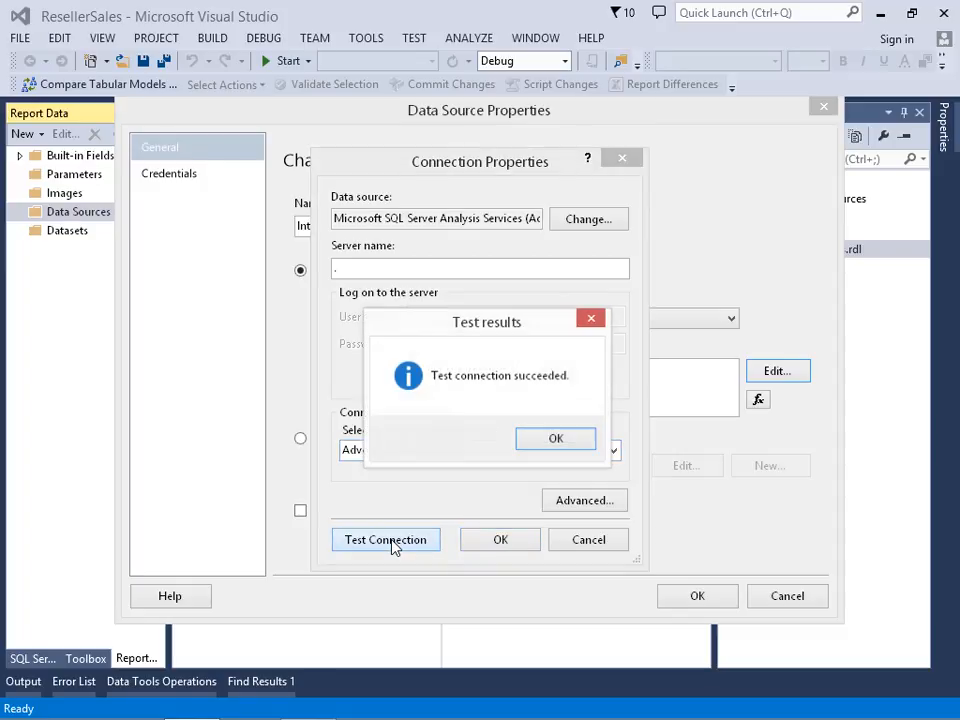
pyautogui.click(556, 441)
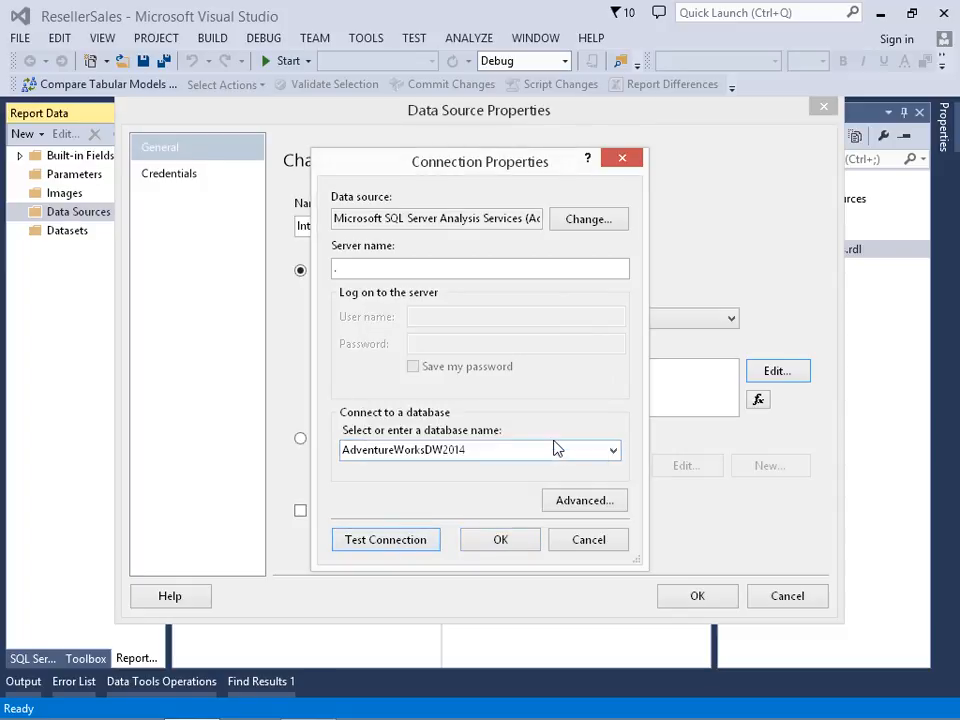
# - Accept the connection settings, check that the data source credentials use Windows Authentication, and create the InternetSales data source
pyautogui.click(501, 544)
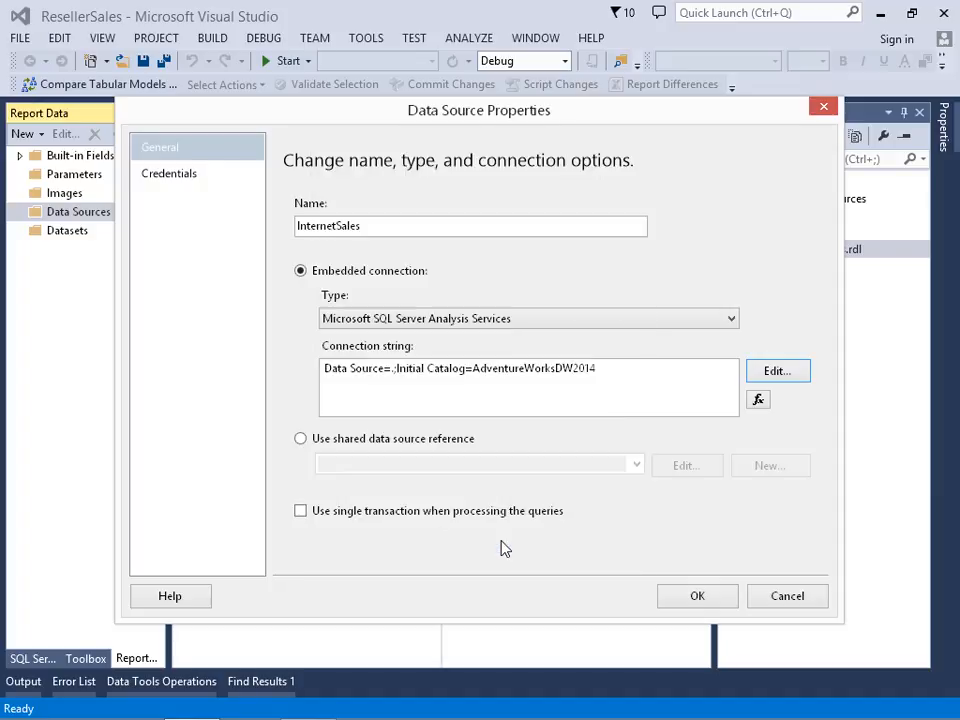
pyautogui.click(180, 182)
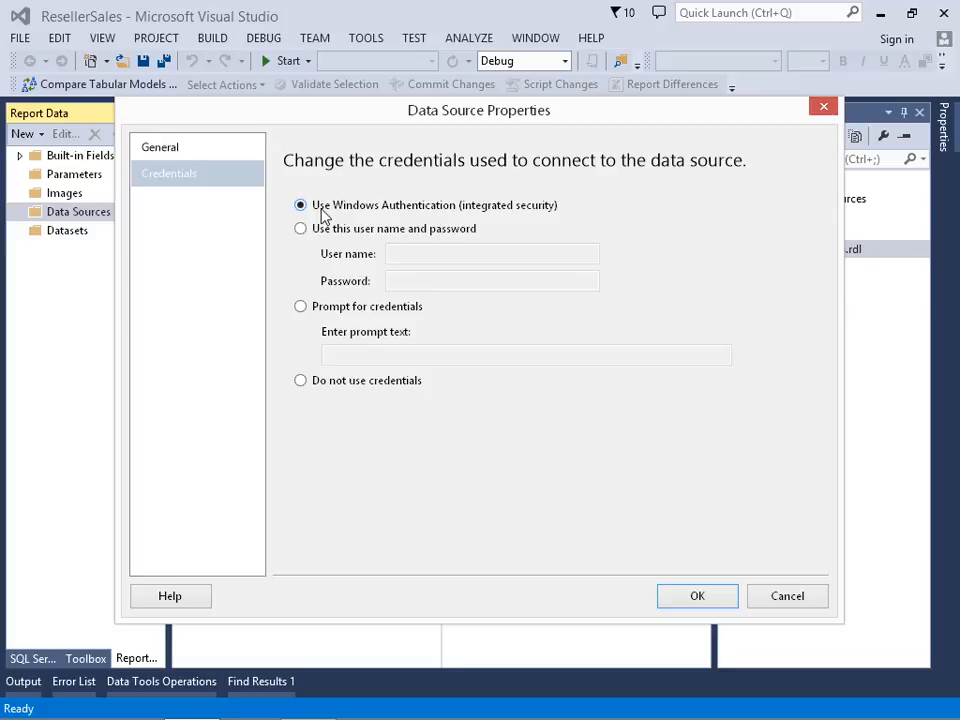
pyautogui.click(693, 595)
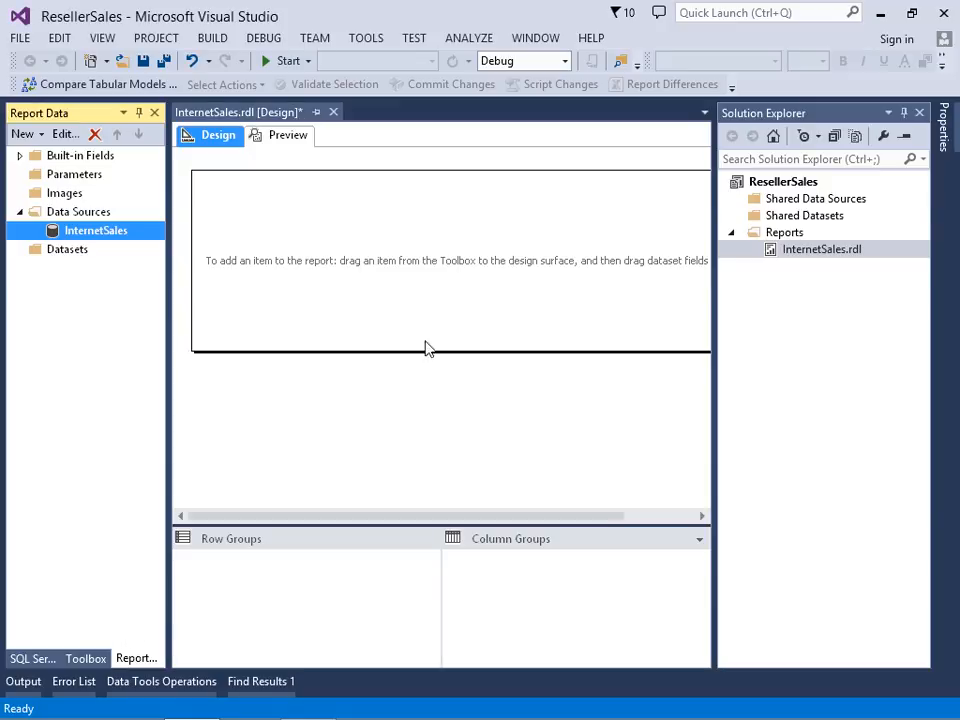
# - Switch to SQL Server Management Studio, connect to the local Analysis Services server, and open the recent file ResellerSalesForSSRS.mdx
pyautogui.click(880, 13)
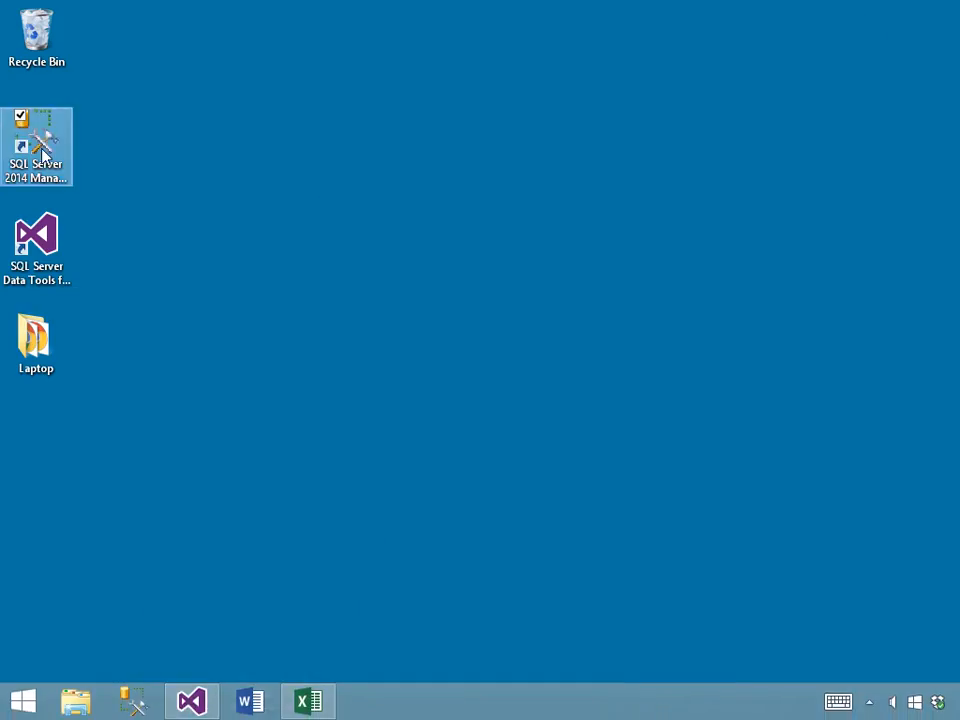
pyautogui.click(42, 150)
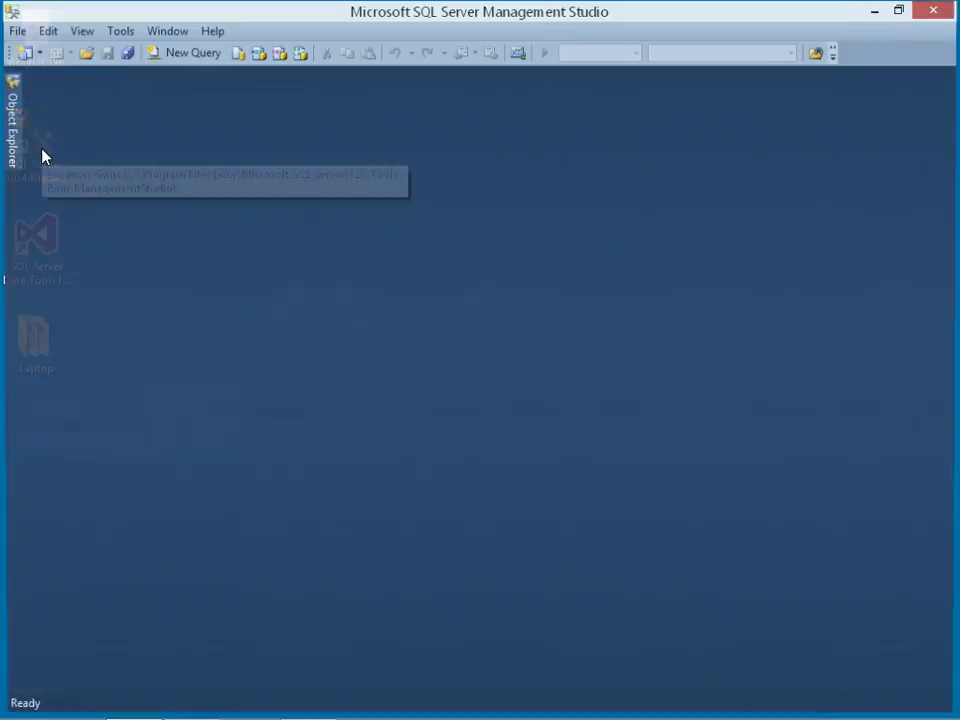
pyautogui.click(389, 399)
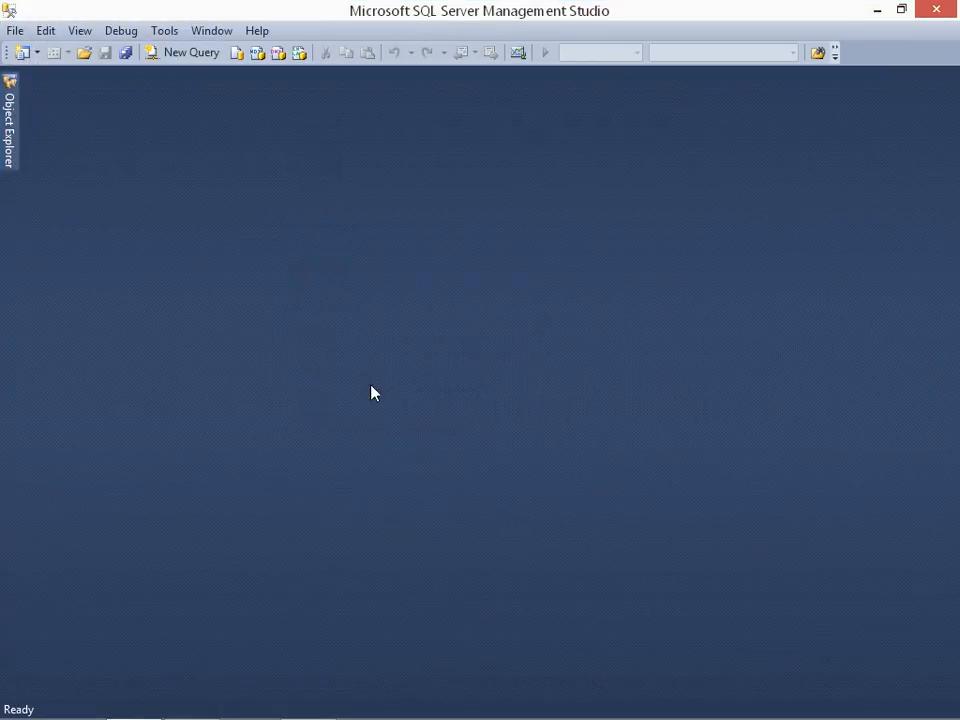
pyautogui.click(14, 30)
pyautogui.moveTo(120, 300)
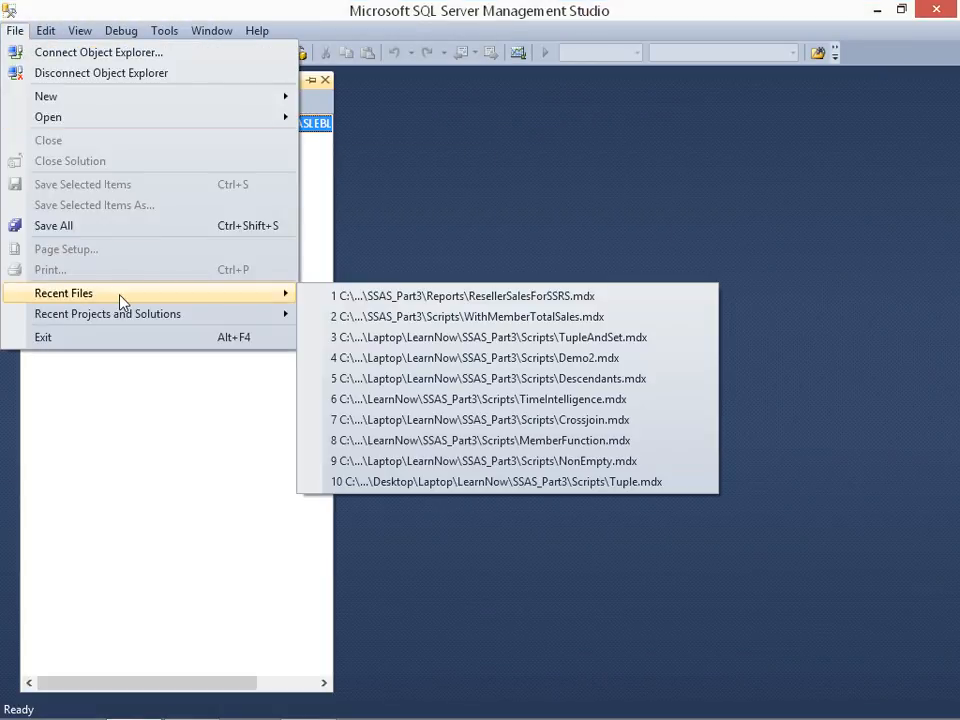
pyautogui.click(410, 296)
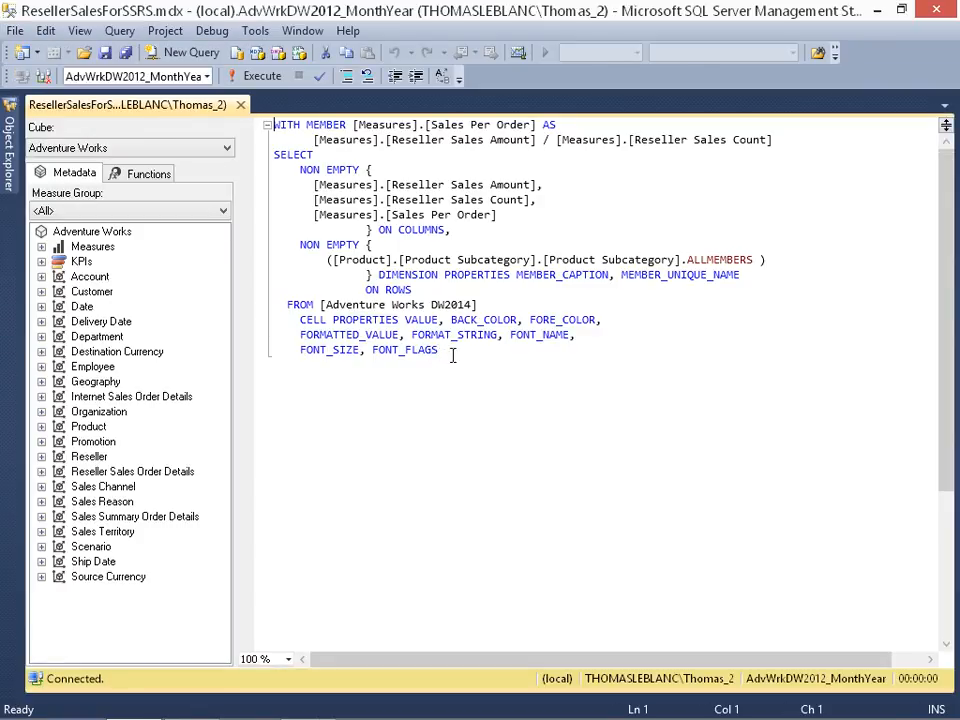
# - Copy the whole MDX query from ResellerSalesForSSRS.mdx and minimize Management Studio
pyautogui.moveTo(465, 352); pyautogui.dragTo(236, 118)
pyautogui.rightClick(311, 152)
pyautogui.click(338, 188)
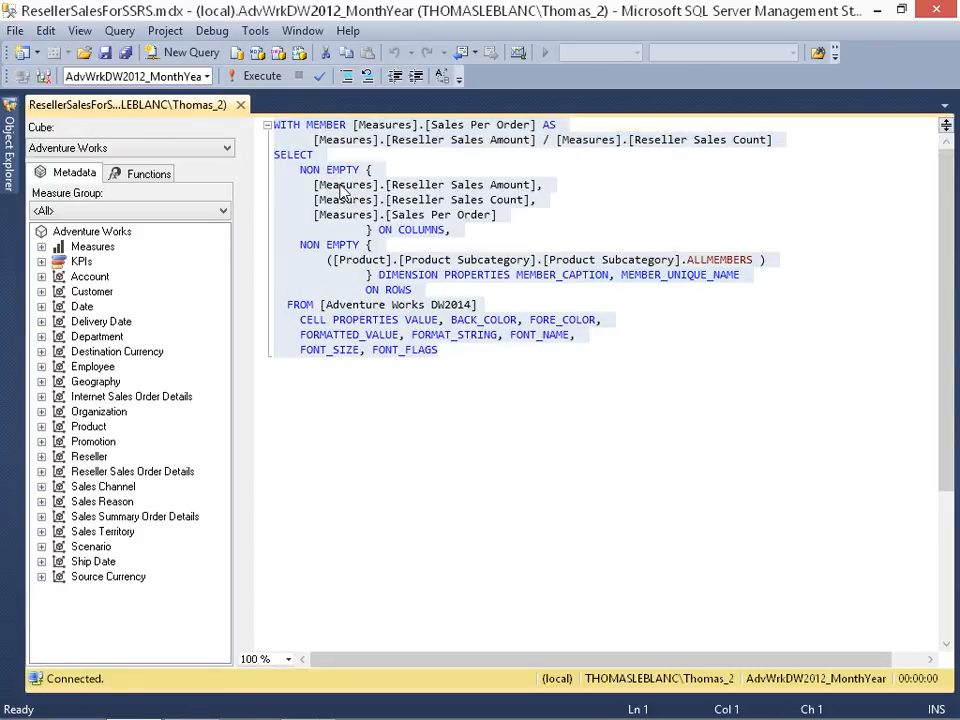
pyautogui.click(878, 11)
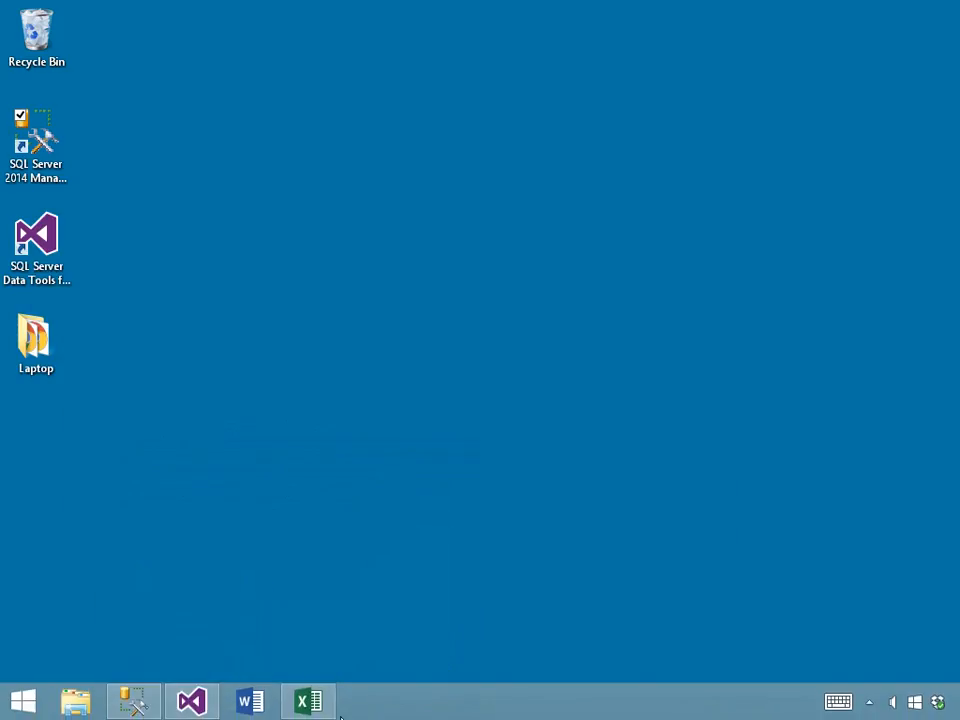
# - Return to the ResellerSales project in Visual Studio and start a new report dataset named InternetSales
pyautogui.click(192, 701)
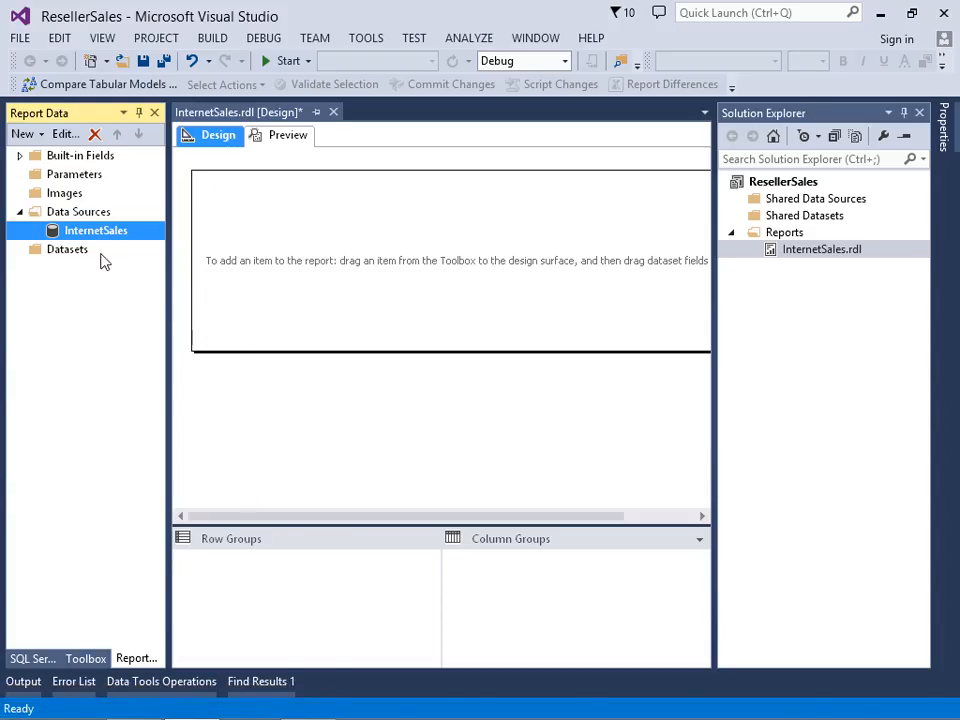
pyautogui.rightClick(85, 253)
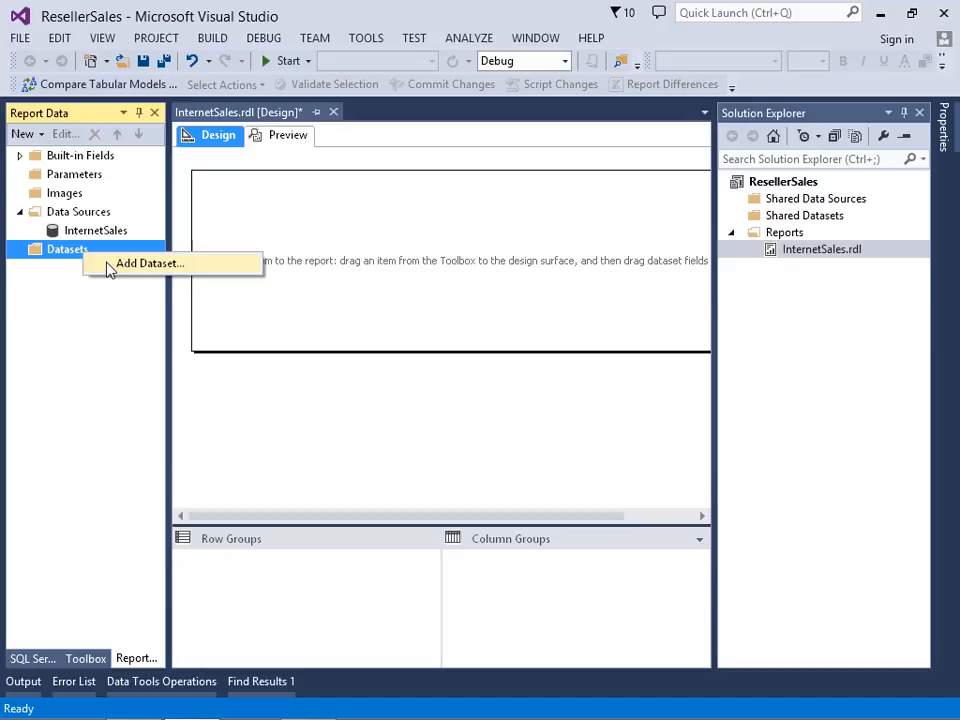
pyautogui.click(110, 266)
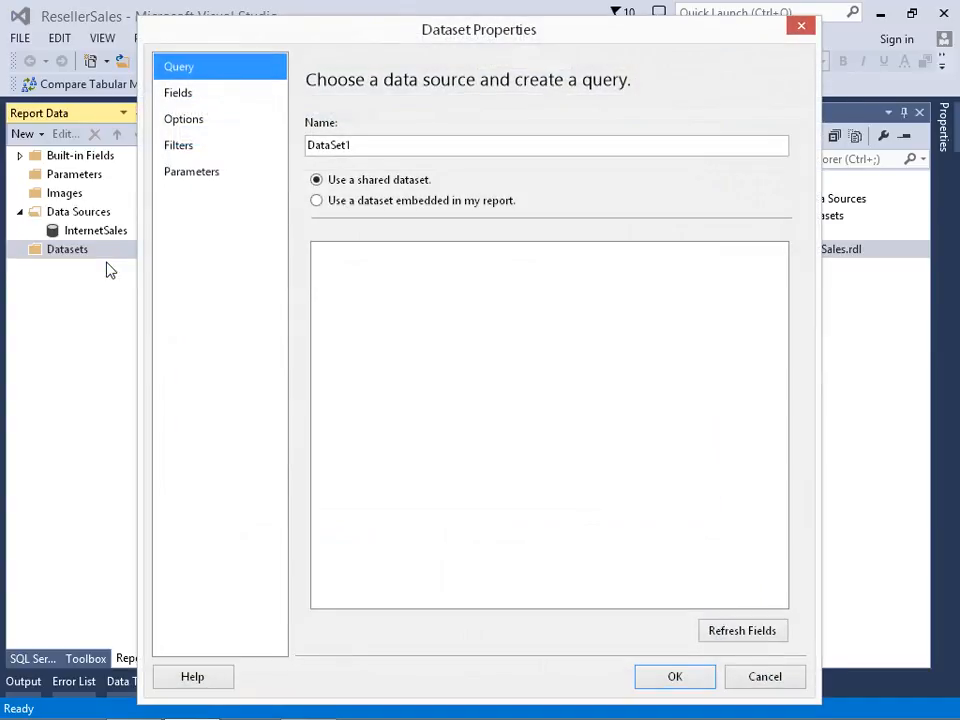
pyautogui.doubleClick(379, 146)
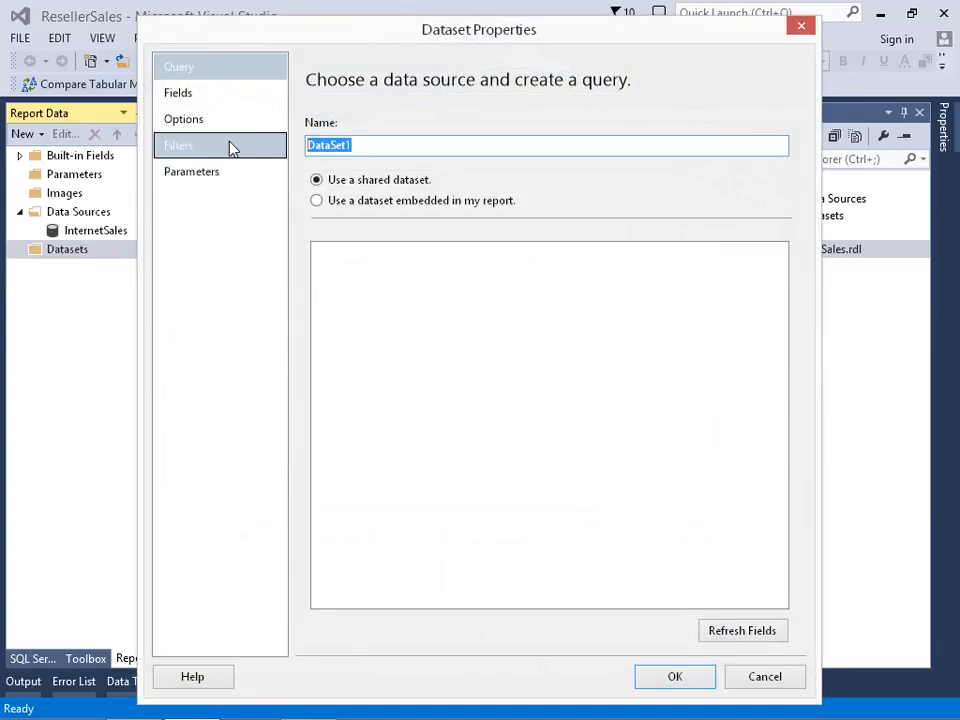
pyautogui.write('Internet')
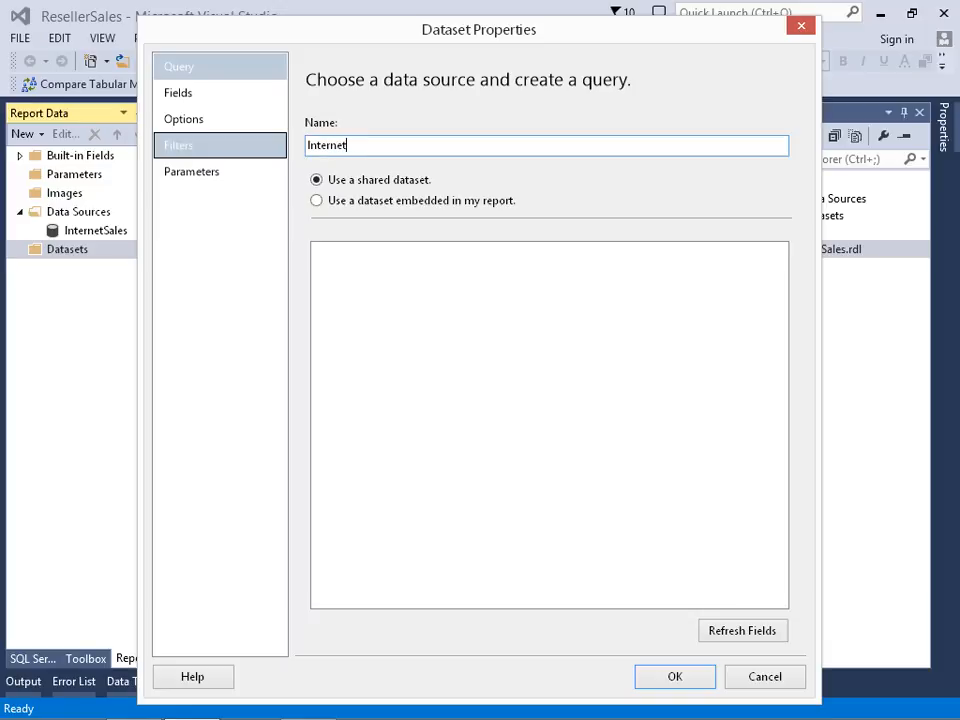
pyautogui.write('Sales')
# - Make the dataset embedded in the report and assign it the InternetSales data source
pyautogui.click(336, 206)
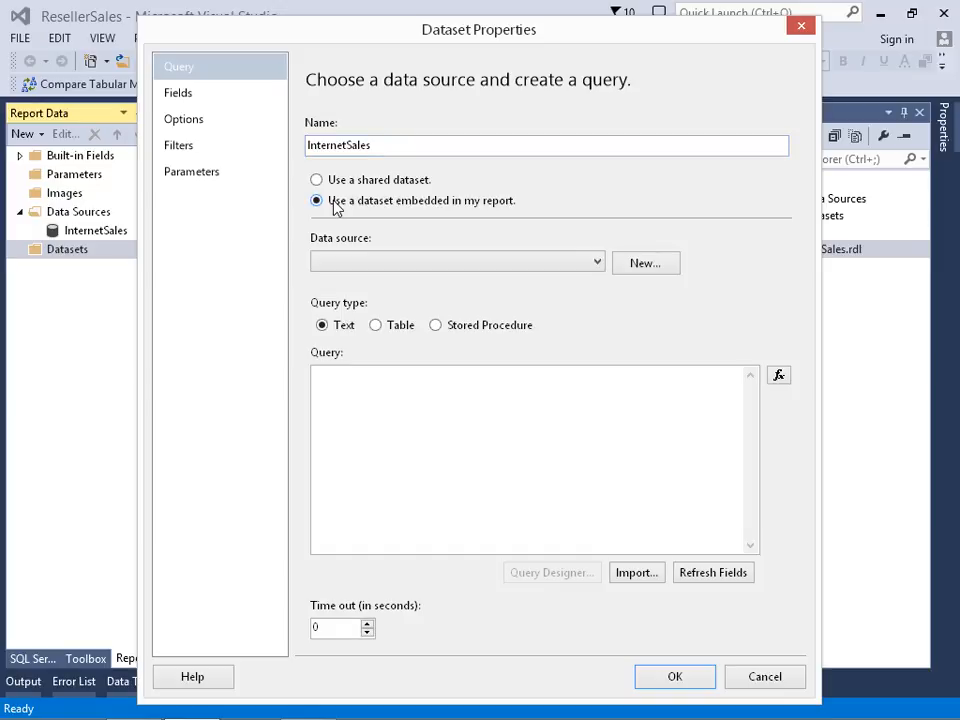
pyautogui.click(390, 265)
pyautogui.click(372, 283)
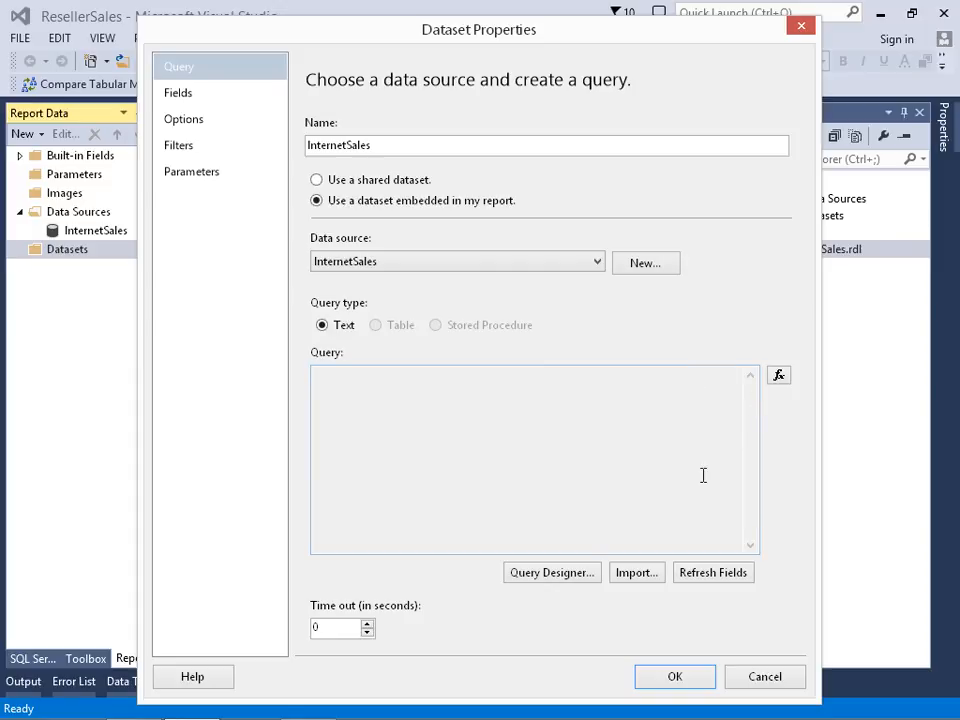
# - Open the Query Designer for the dataset and add the Internet Gross Profit Margin measure from Internet Sales to the query
pyautogui.click(552, 573)
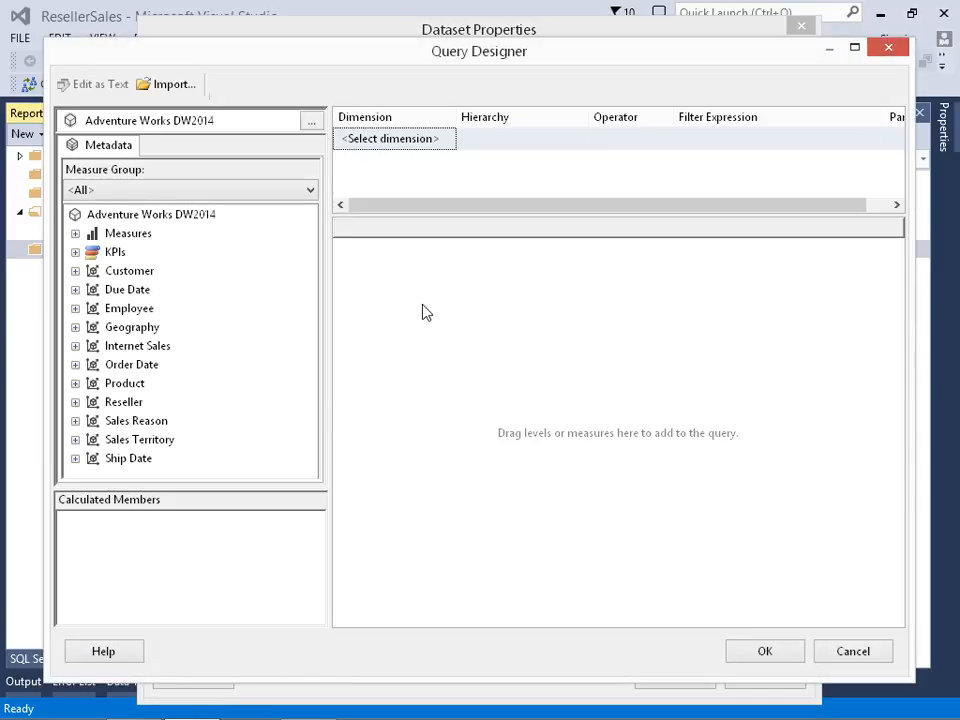
pyautogui.click(175, 85)
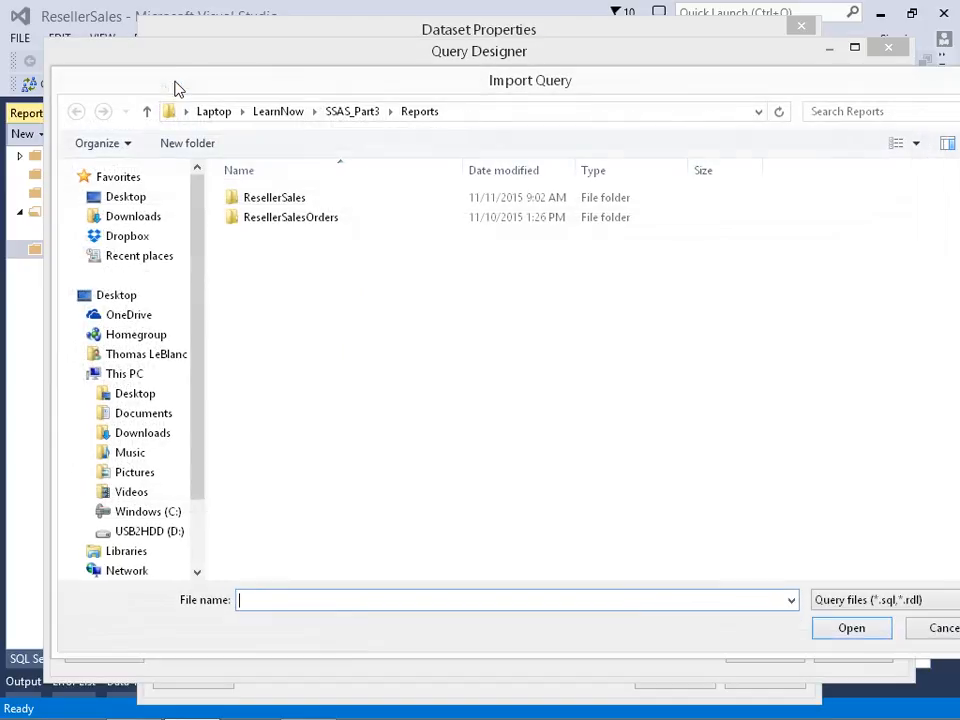
pyautogui.click(875, 627)
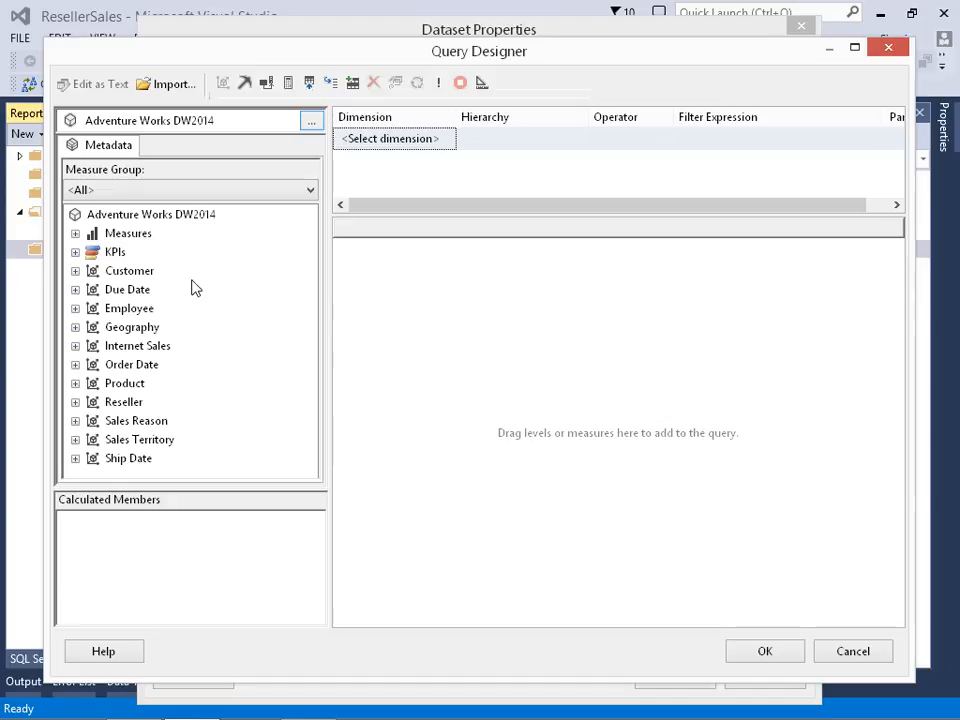
pyautogui.click(75, 233)
pyautogui.click(93, 252)
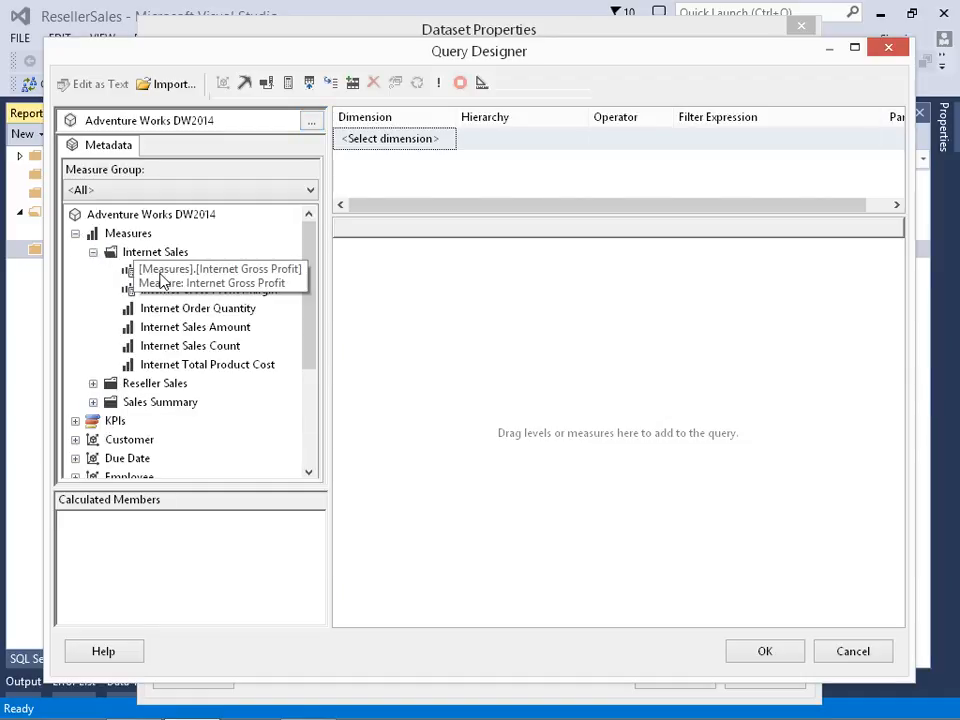
pyautogui.moveTo(185, 291); pyautogui.dragTo(398, 313)
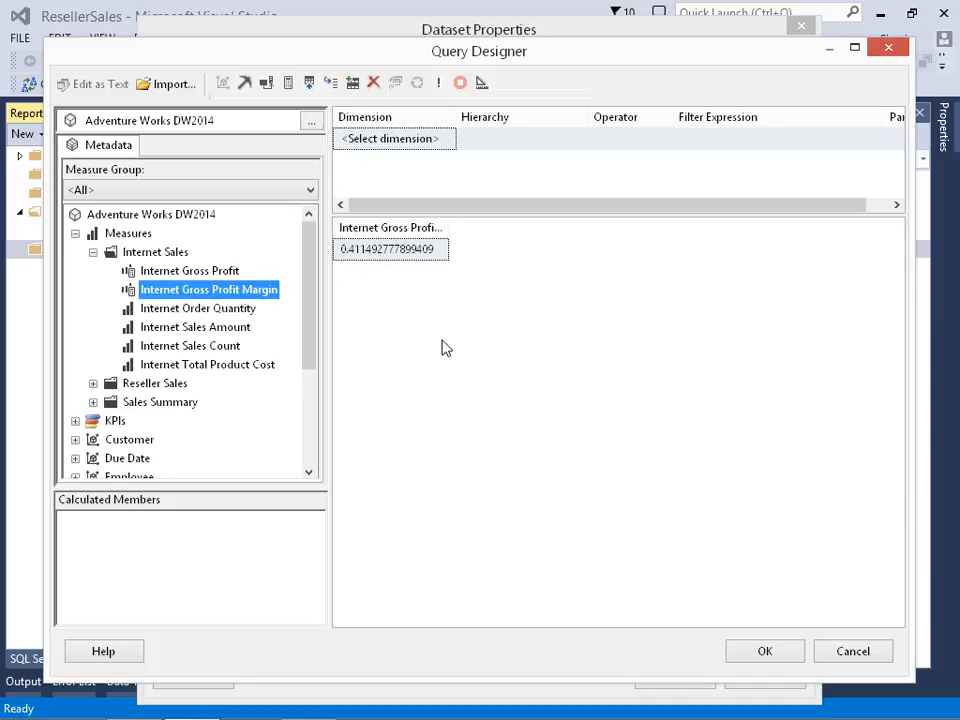
# - Add the Product dimension's Products by Category hierarchy to the query and widen the result columns
pyautogui.click(76, 234)
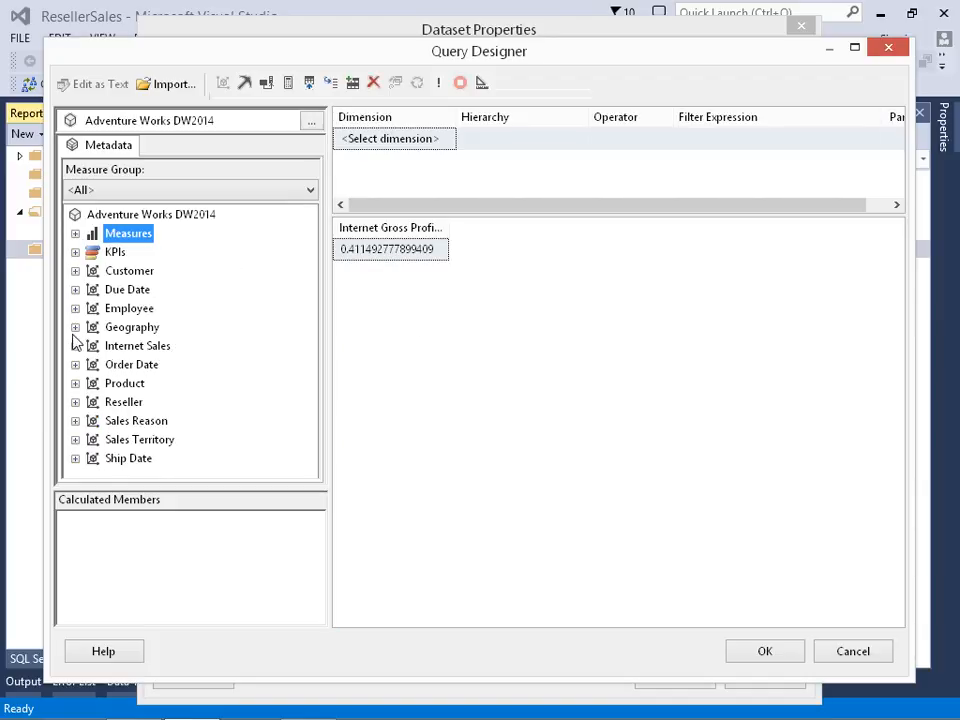
pyautogui.click(75, 383)
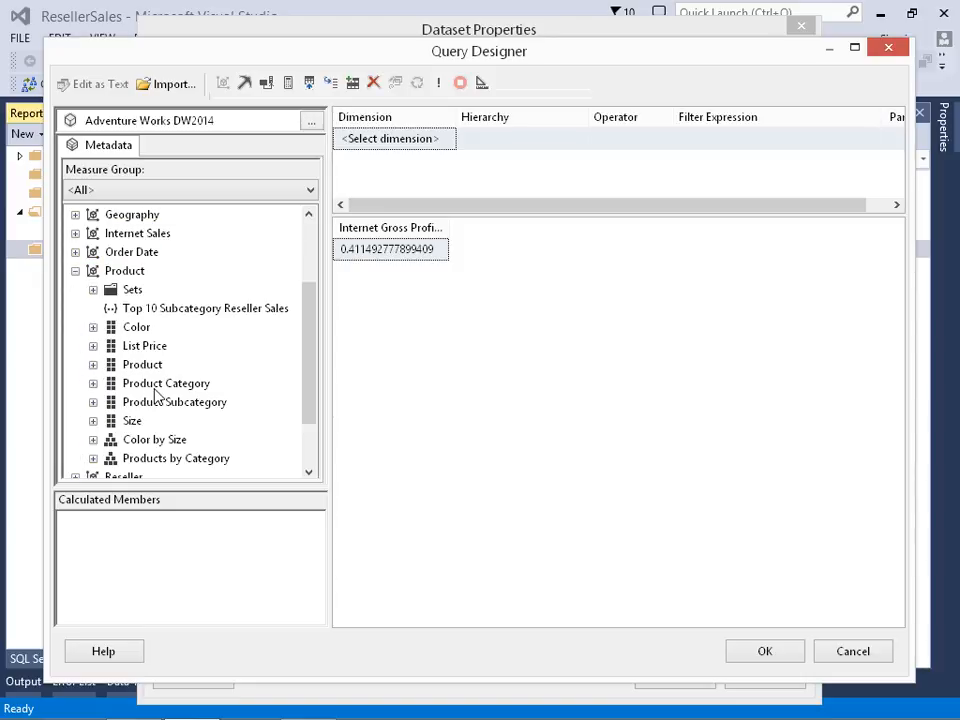
pyautogui.moveTo(157, 460); pyautogui.dragTo(352, 330)
pyautogui.moveTo(400, 228); pyautogui.dragTo(455, 228)
pyautogui.moveTo(540, 228); pyautogui.dragTo(695, 219)
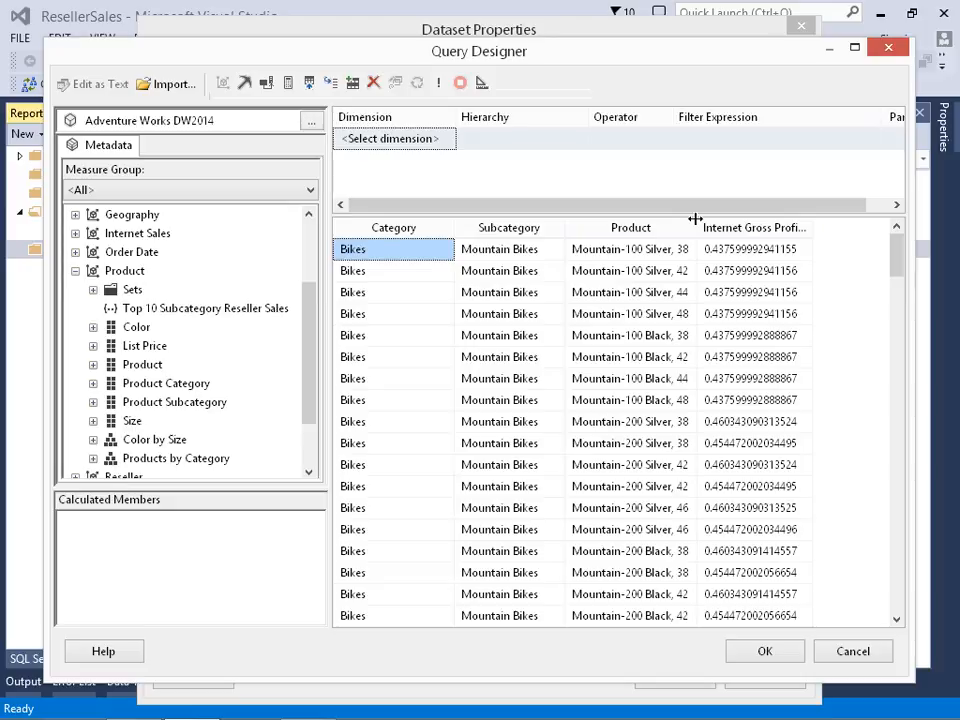
# - Add a query filter on the Product Category hierarchy with the operator Equal and the value Bikes
pyautogui.moveTo(170, 385); pyautogui.dragTo(392, 145)
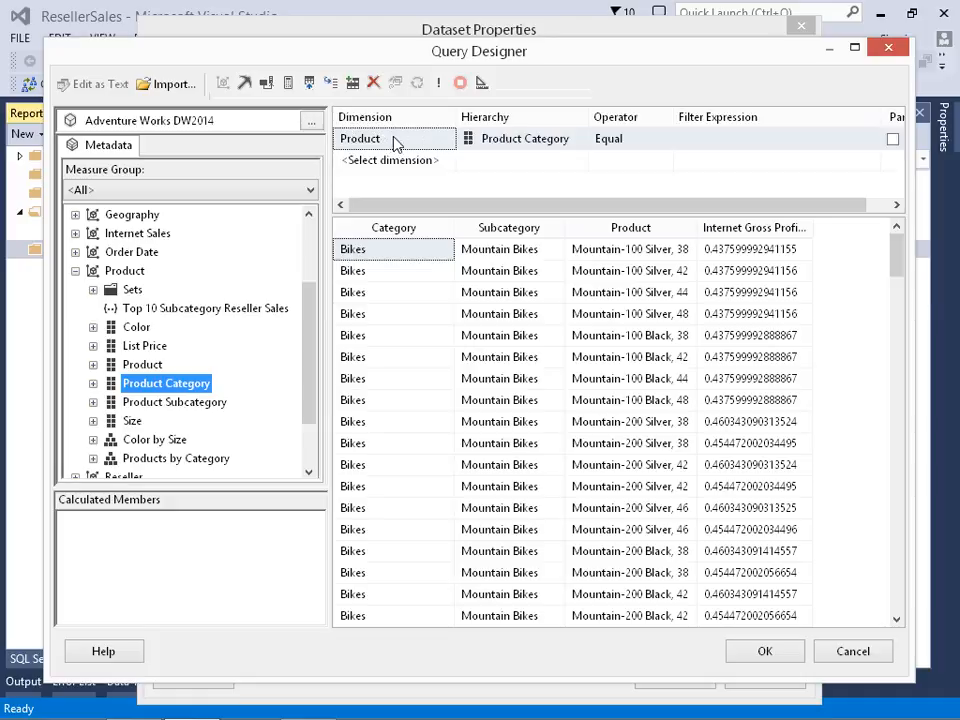
pyautogui.click(745, 147)
pyautogui.click(869, 139)
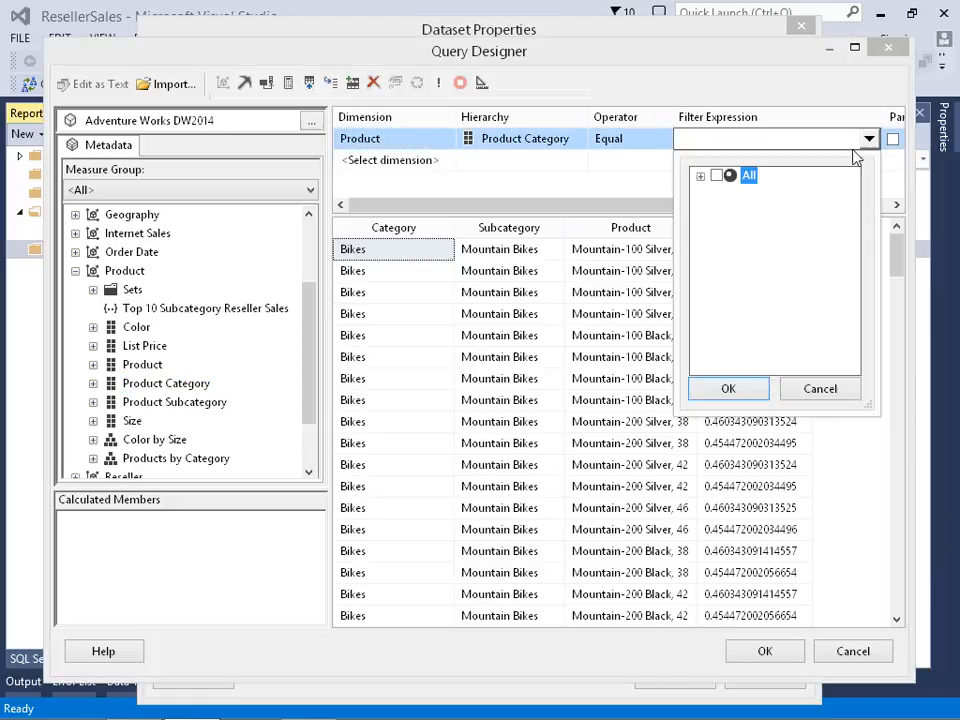
pyautogui.click(700, 176)
pyautogui.click(735, 192)
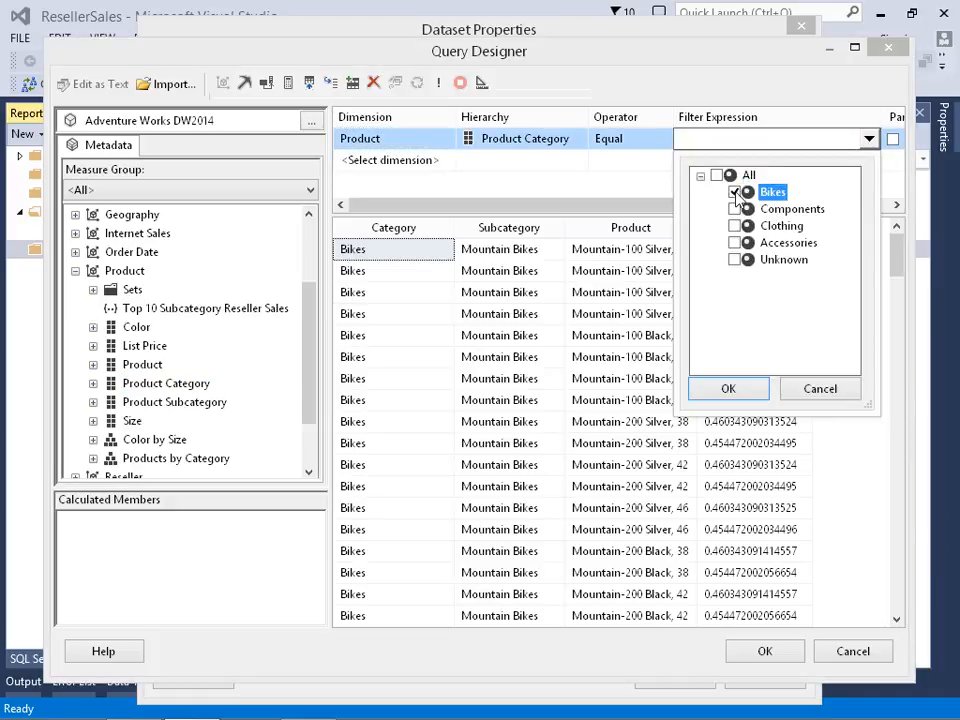
pyautogui.click(745, 390)
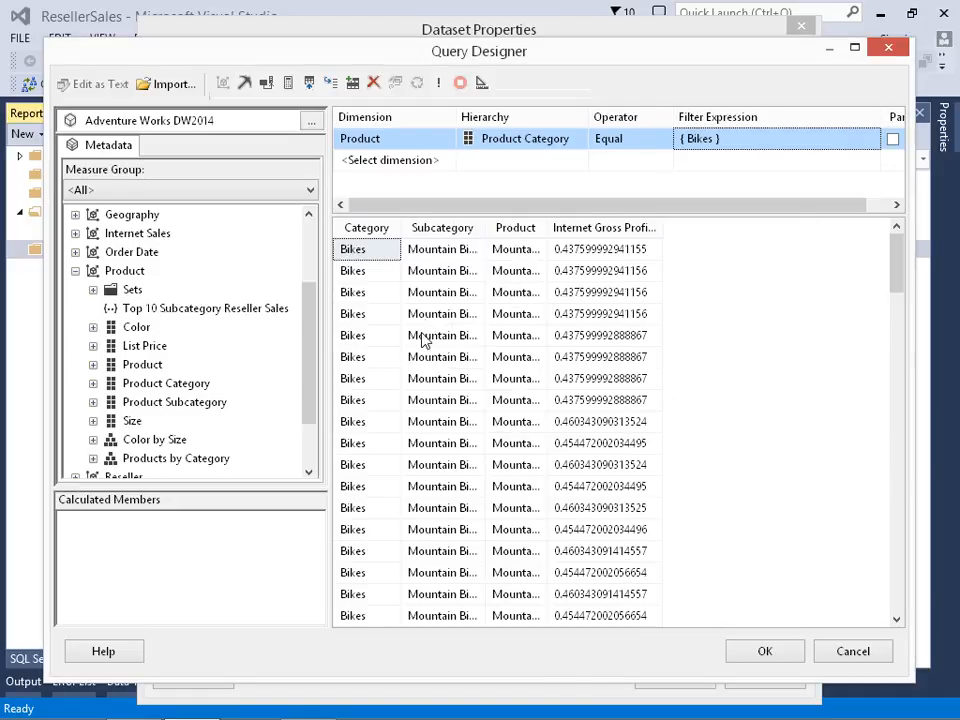
# - Adjust the designer's pane and column widths, make the Product Category filter a parameter, and switch to the MDX text of the query
pyautogui.moveTo(421, 230); pyautogui.dragTo(443, 232)
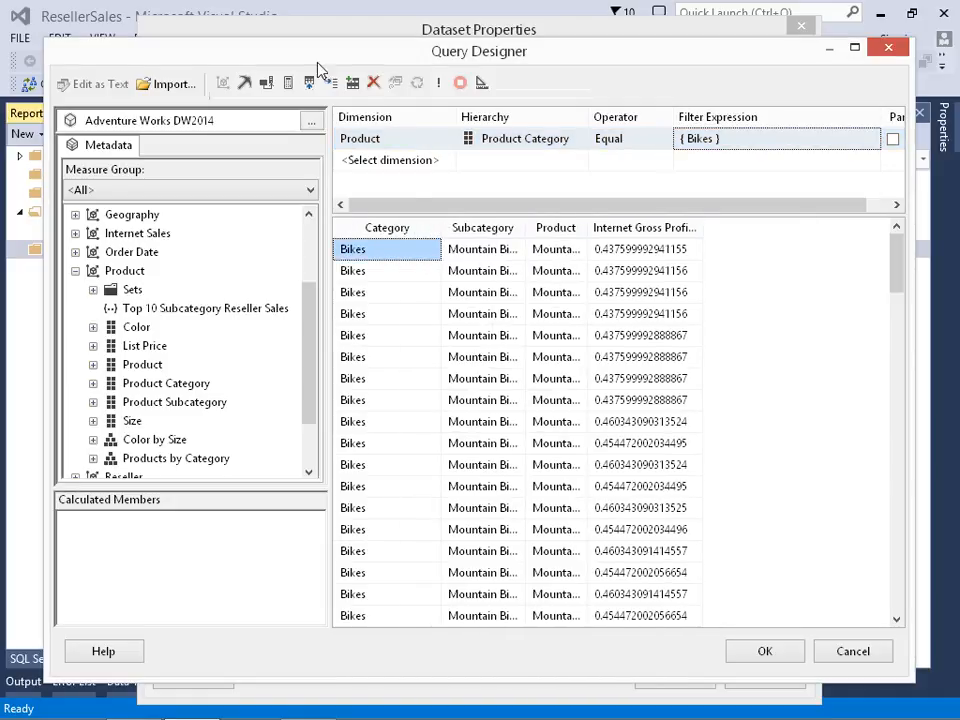
pyautogui.moveTo(331, 160); pyautogui.dragTo(287, 160)
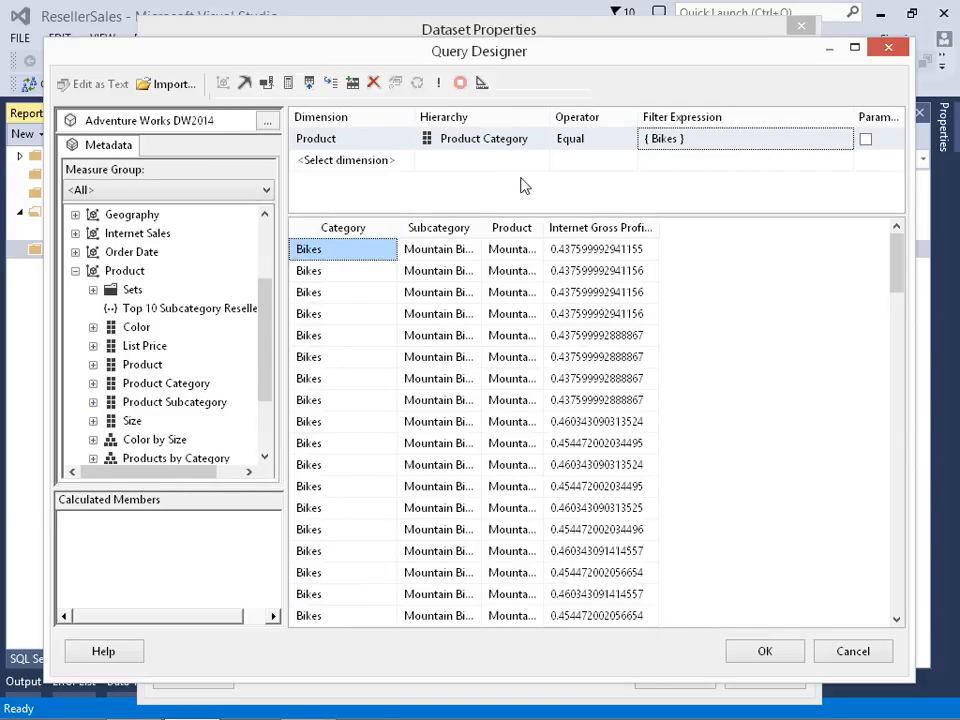
pyautogui.moveTo(856, 117); pyautogui.dragTo(881, 118)
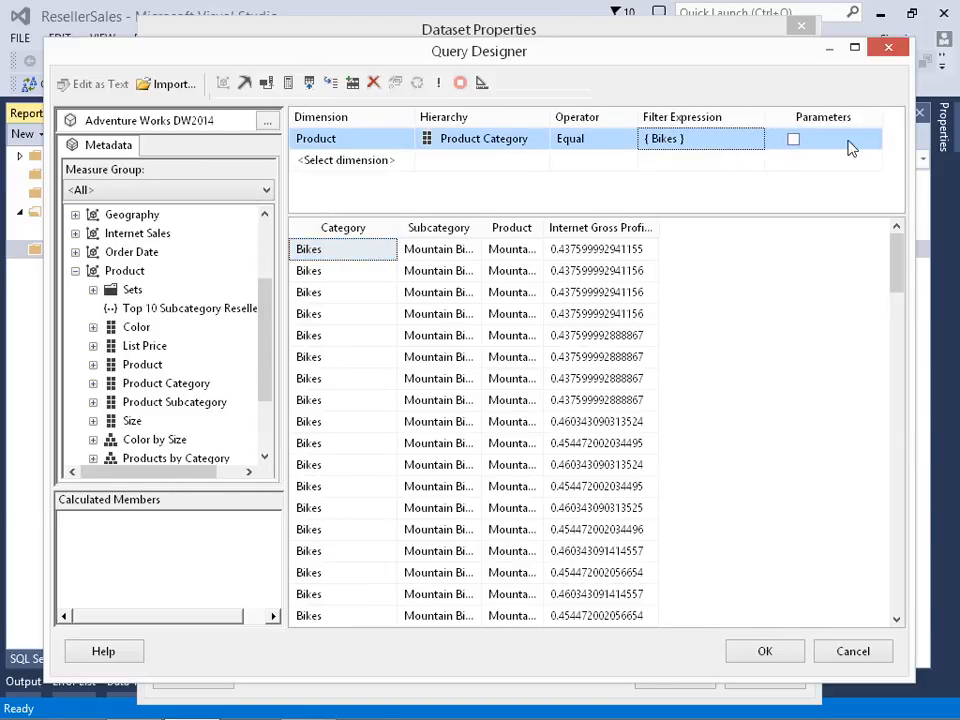
pyautogui.click(793, 141)
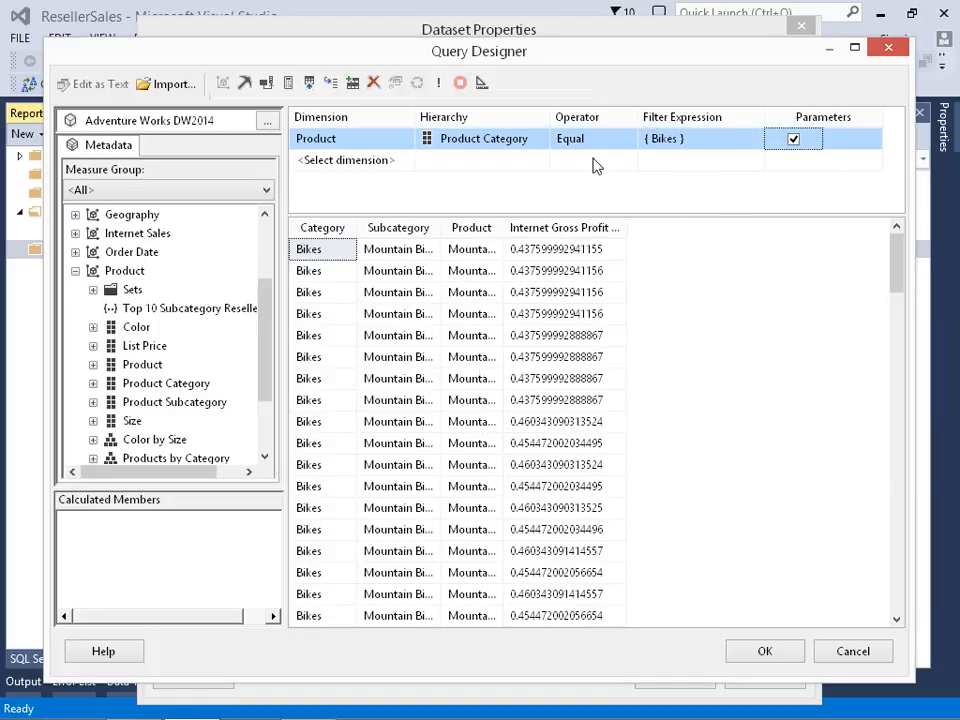
pyautogui.click(481, 85)
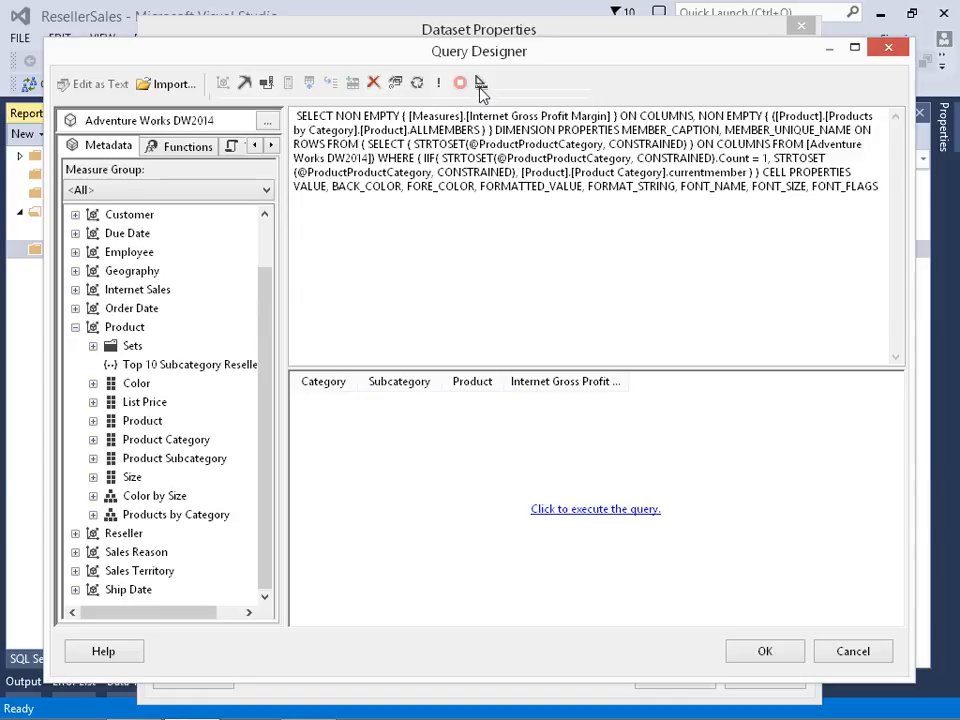
# - Inspect the parameter clause in the MDX WHERE statement, return the query to design mode and accept it
pyautogui.moveTo(420, 158); pyautogui.dragTo(627, 161)
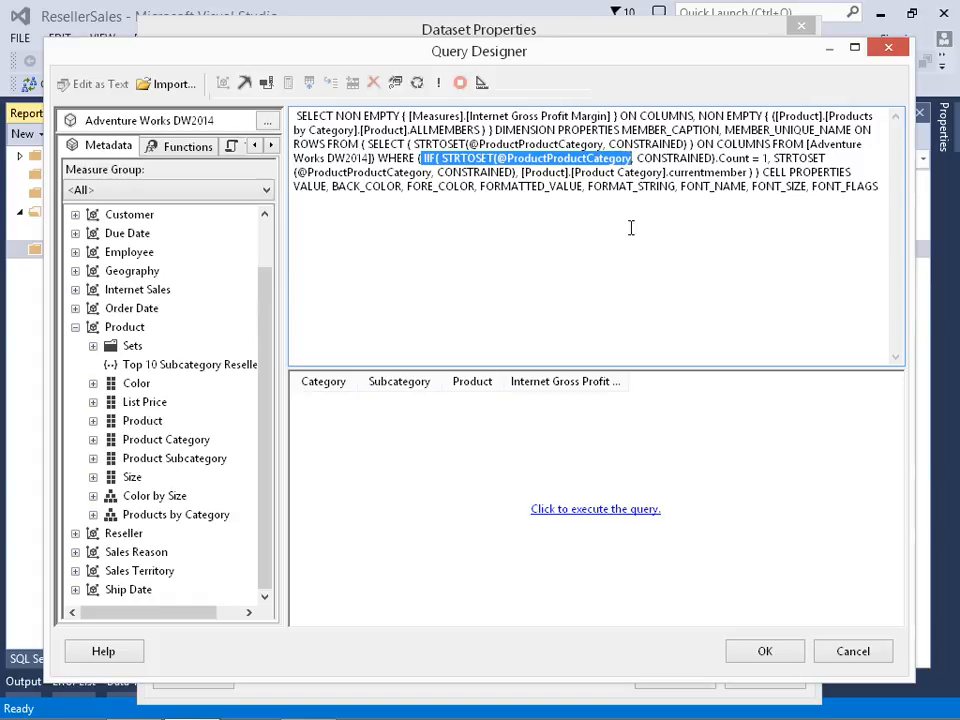
pyautogui.click(481, 84)
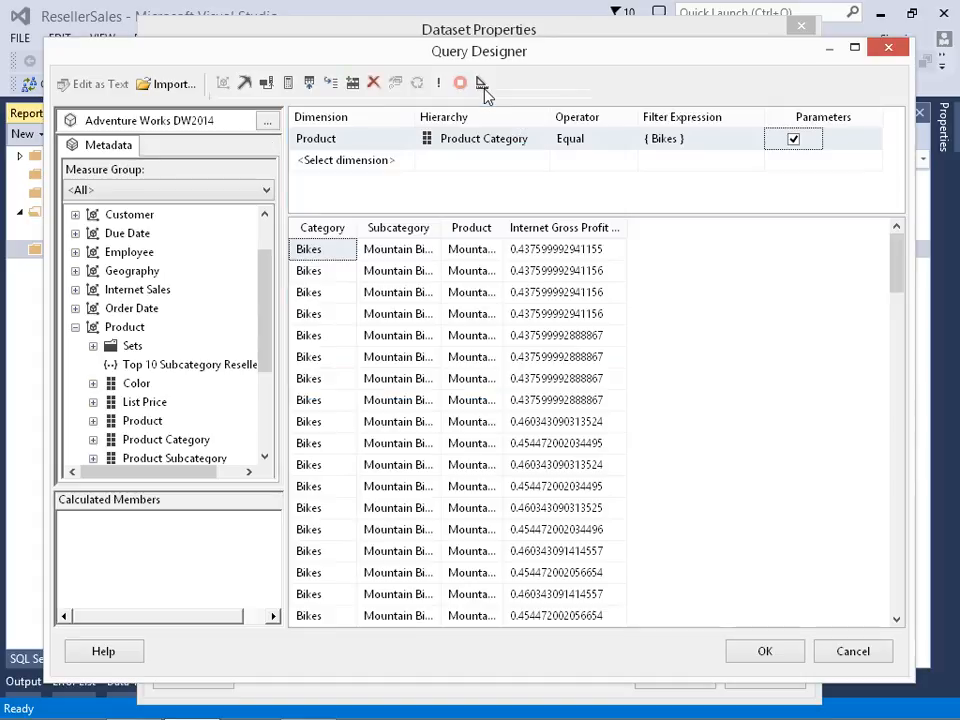
pyautogui.click(776, 651)
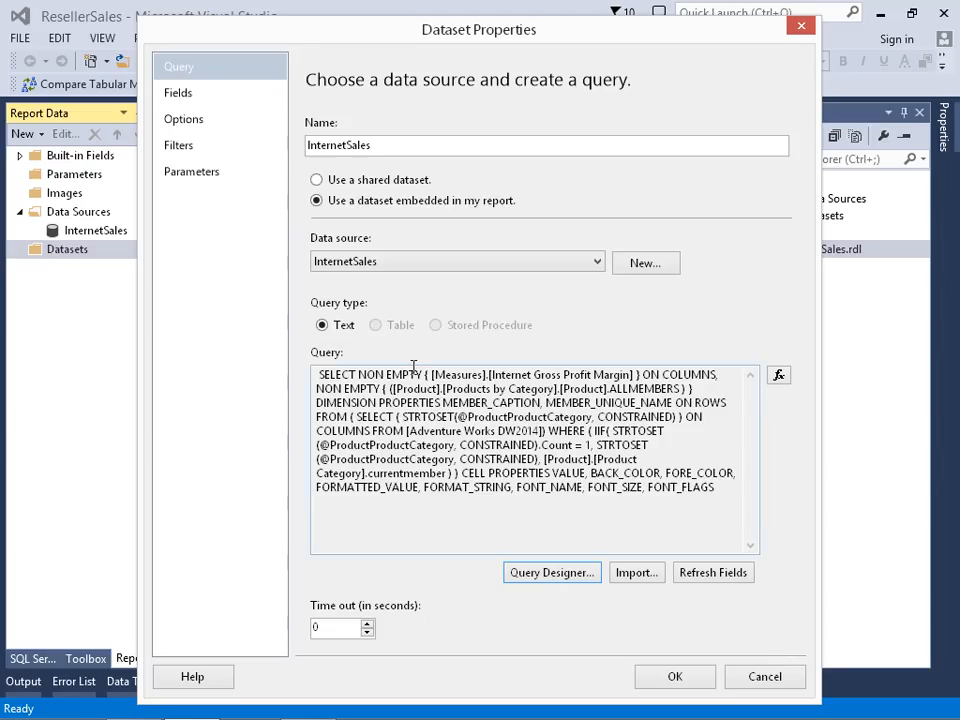
# - Review the parameters and fields of the InternetSales dataset, save the dataset and dismiss the Visual Studio notification
pyautogui.click(220, 176)
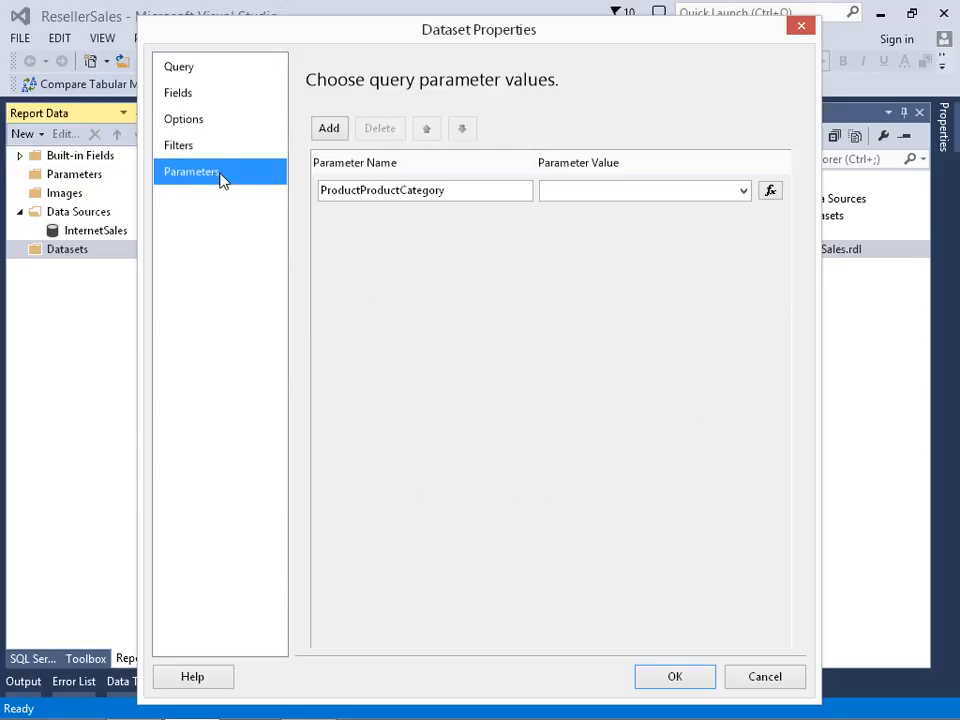
pyautogui.click(198, 100)
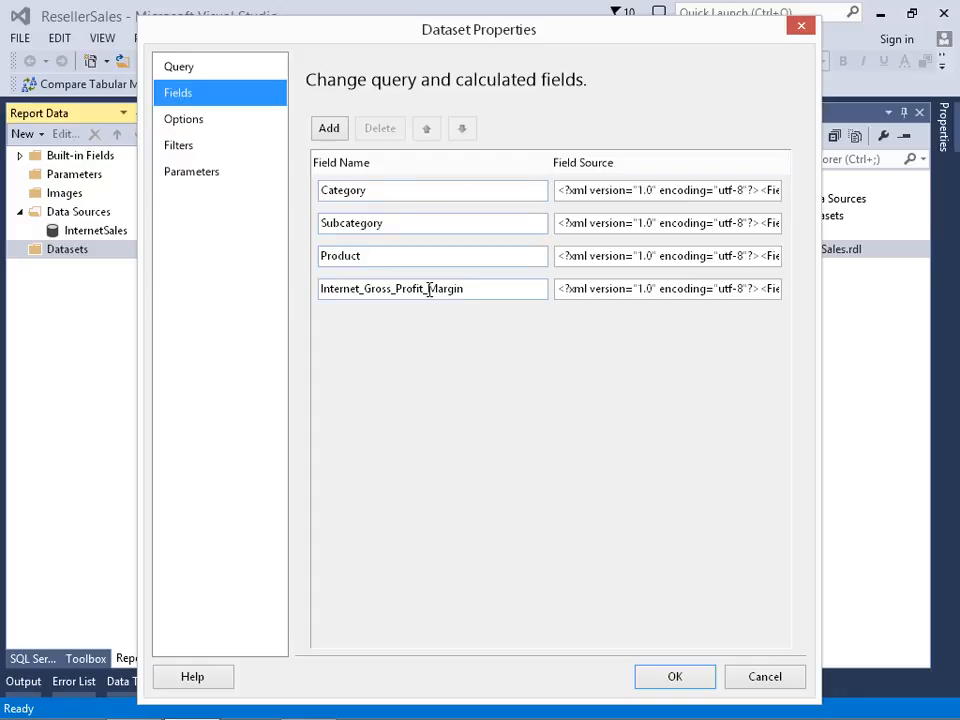
pyautogui.click(675, 679)
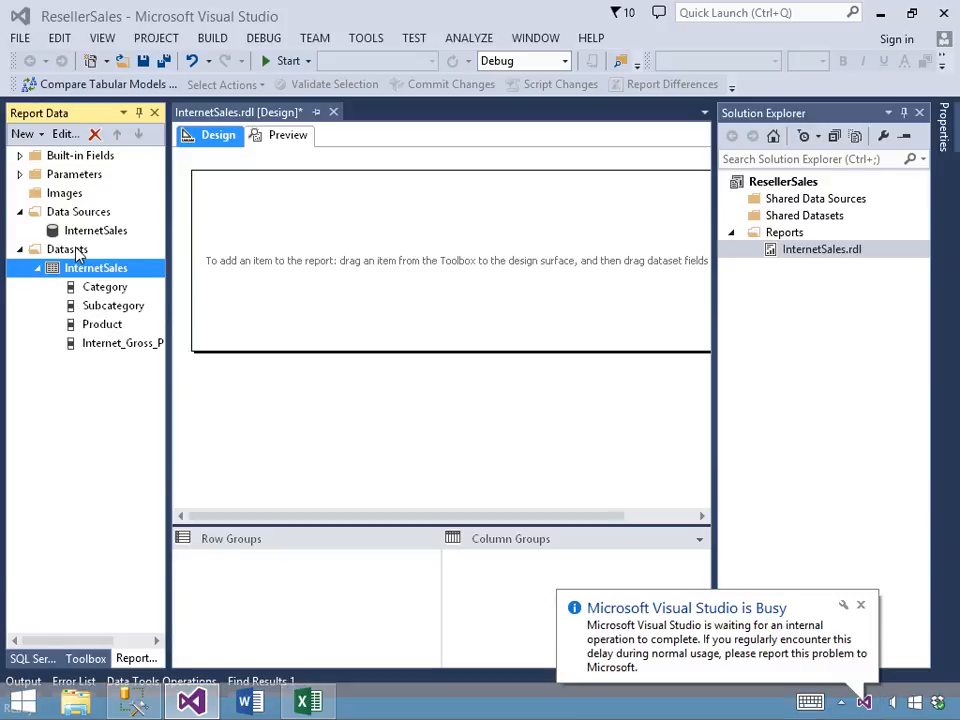
pyautogui.click(860, 605)
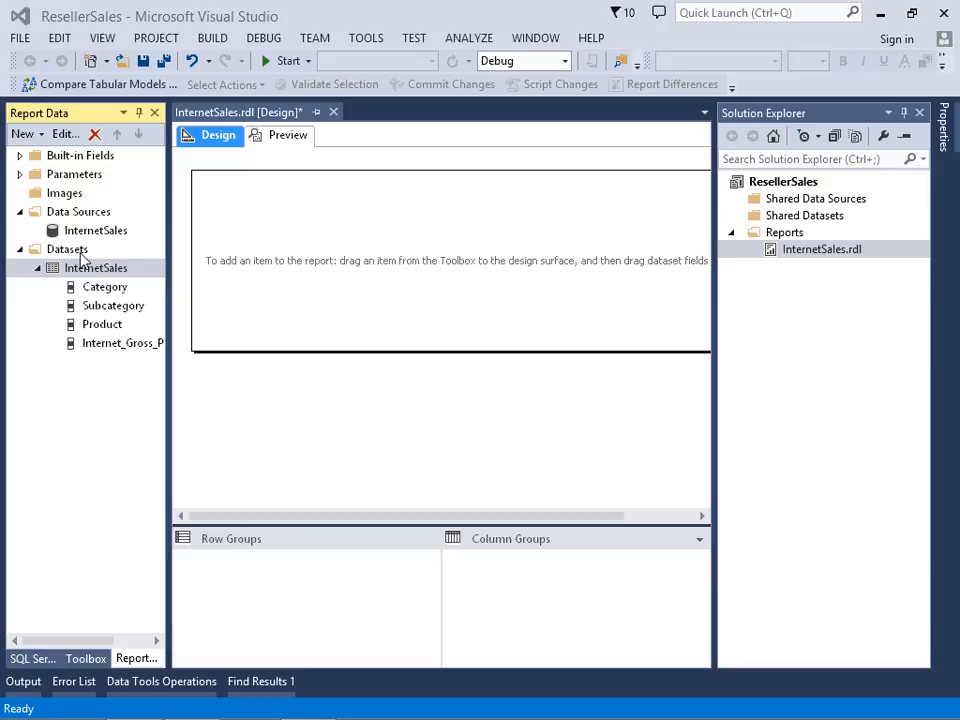
# - Show the report's hidden datasets and widen the Report Data pane to fit their names
pyautogui.click(80, 249)
pyautogui.rightClick(80, 251)
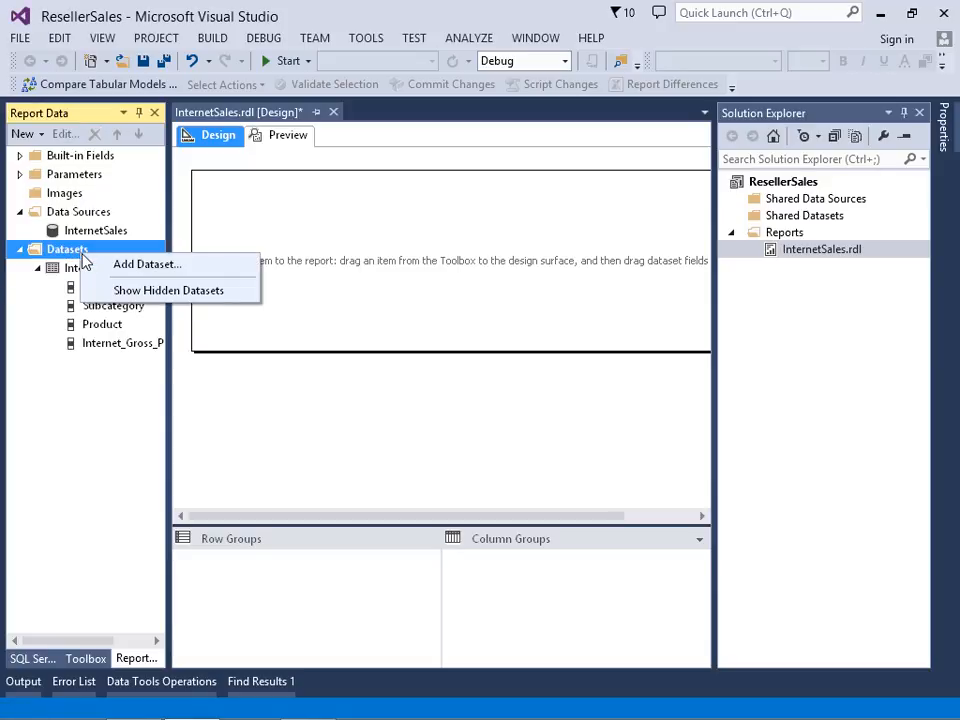
pyautogui.click(170, 290)
pyautogui.click(125, 270)
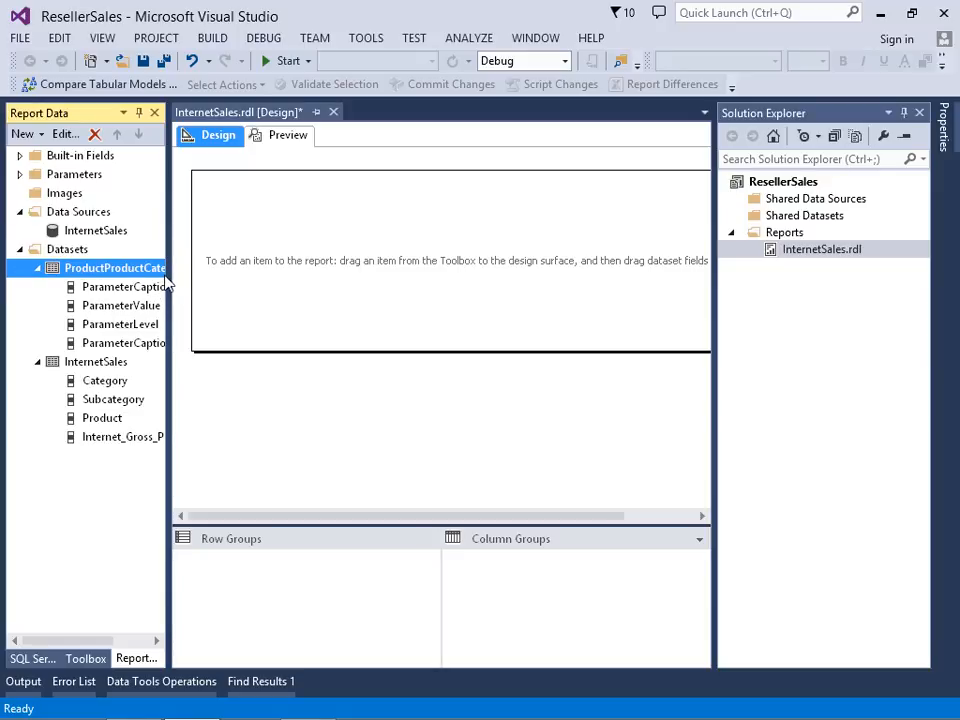
pyautogui.moveTo(168, 282); pyautogui.dragTo(226, 284)
# - Open the ProductProductCategory dataset's query in the Query Designer, execute it and widen the ParameterValue column
pyautogui.rightClick(142, 268)
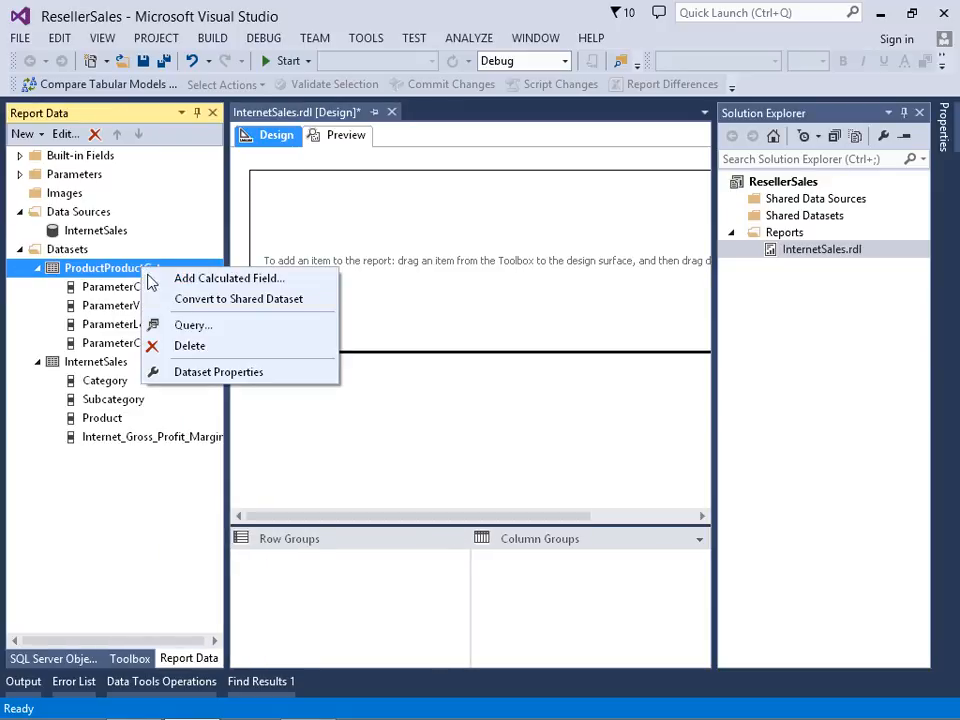
pyautogui.click(219, 372)
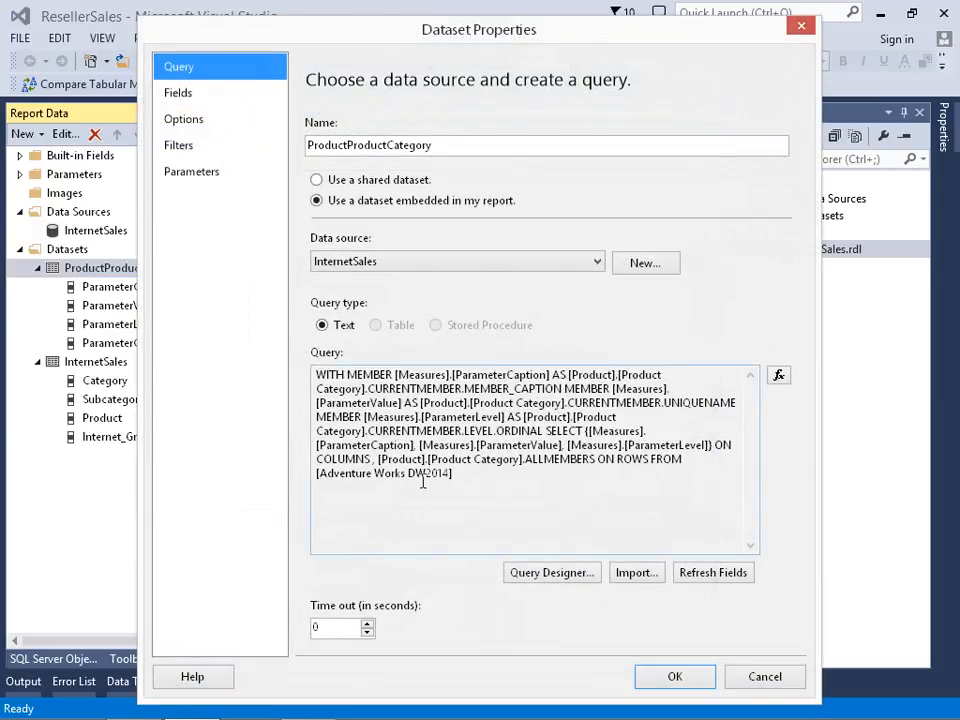
pyautogui.click(552, 572)
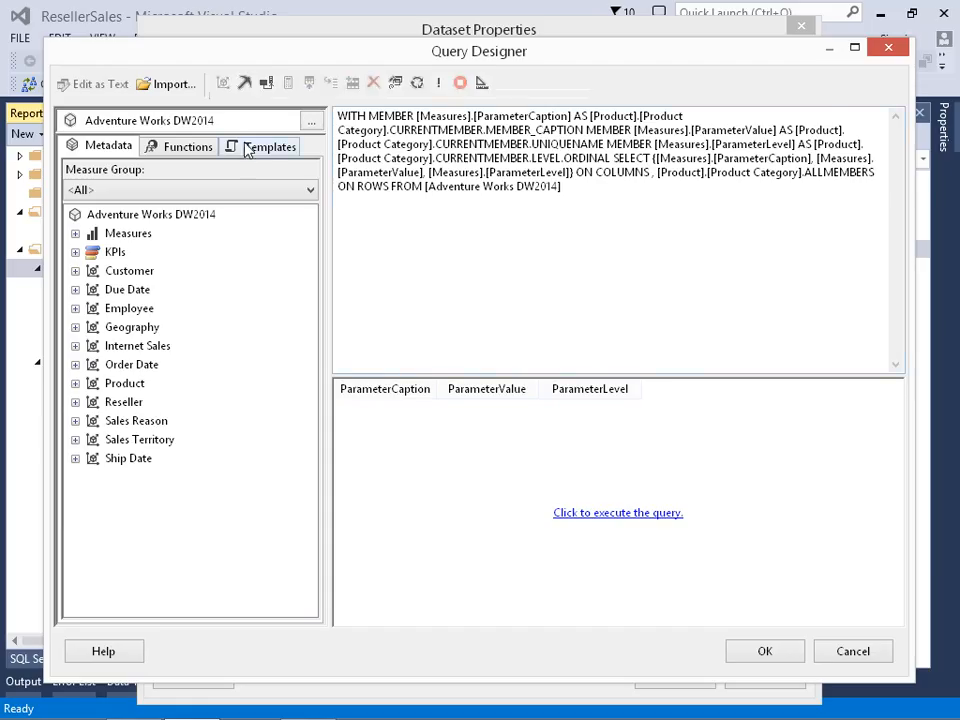
pyautogui.click(437, 86)
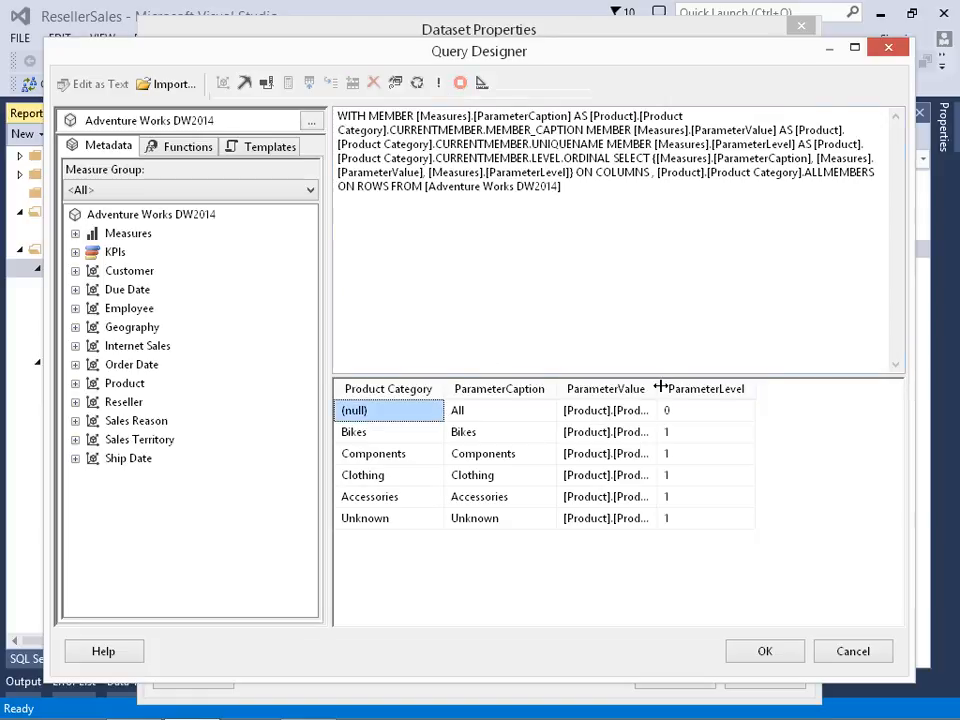
pyautogui.moveTo(658, 388); pyautogui.dragTo(745, 388)
# - Examine the parameter values and levels of the Bikes and All rows, and close the query and dataset dialogs
pyautogui.click(411, 433)
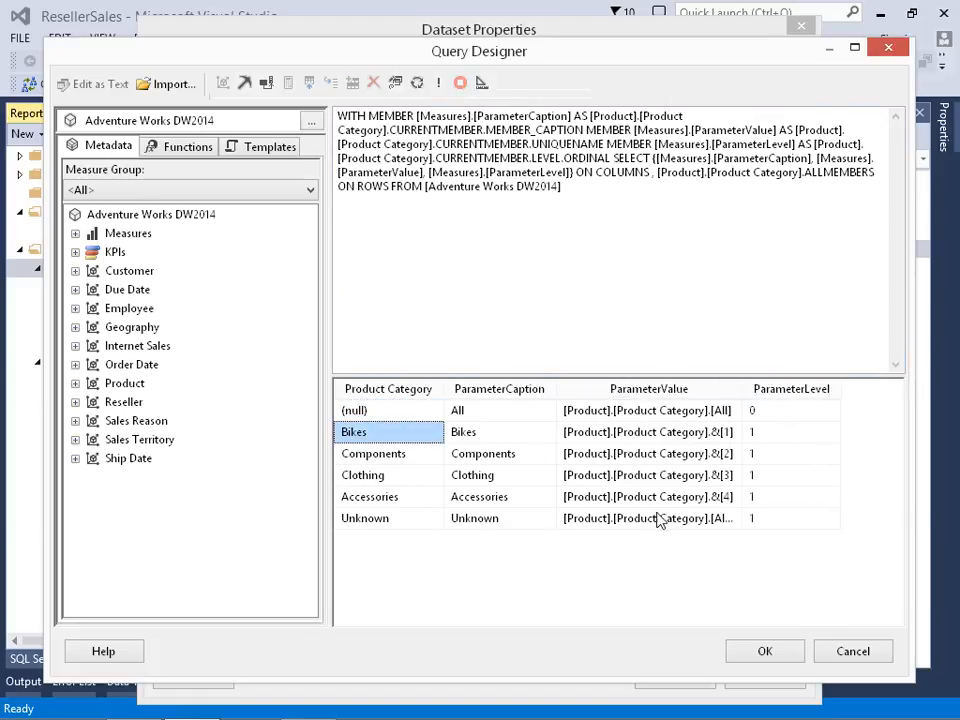
pyautogui.click(726, 433)
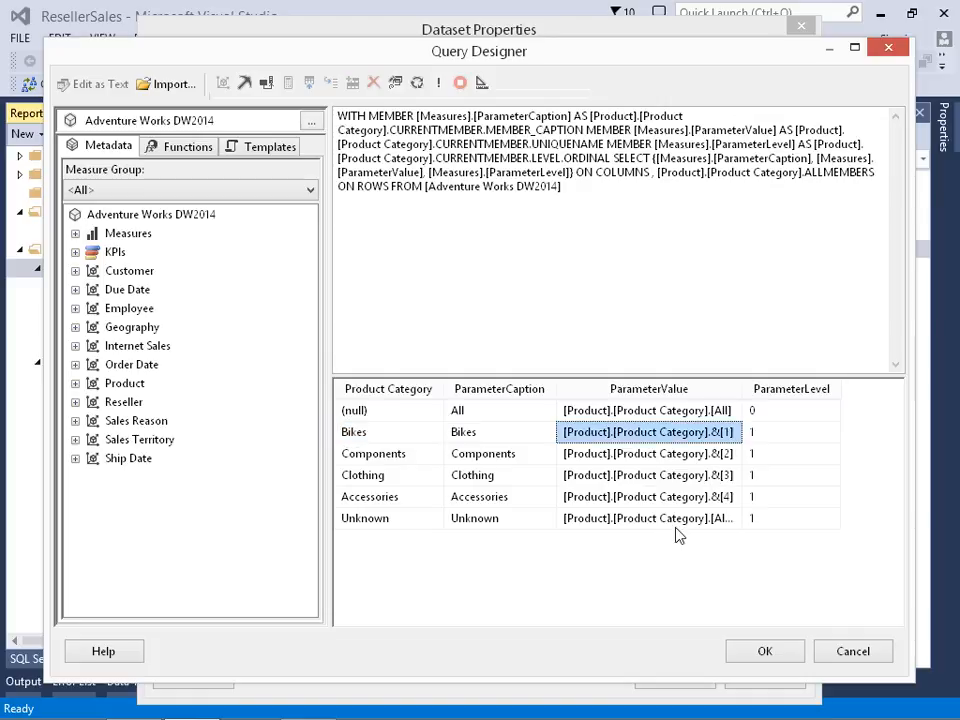
pyautogui.click(771, 435)
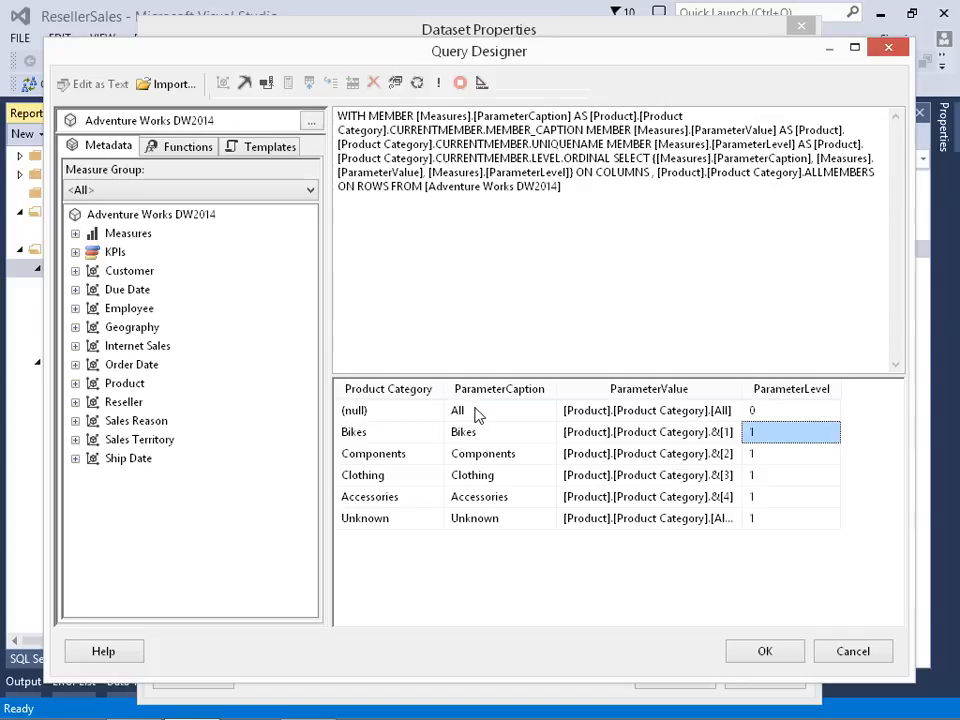
pyautogui.click(758, 412)
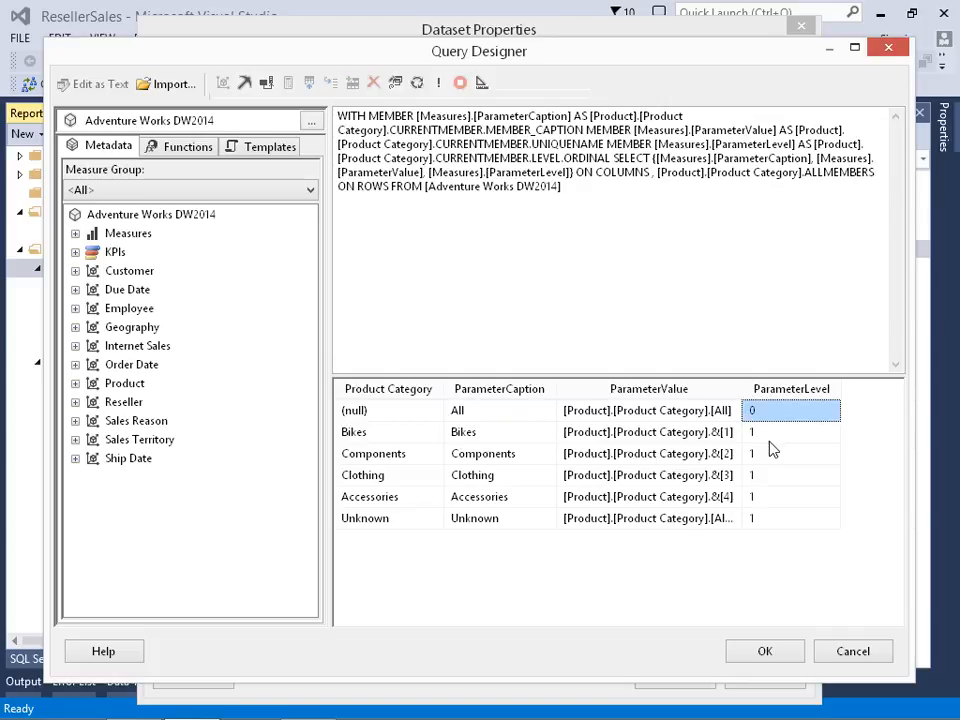
pyautogui.click(756, 651)
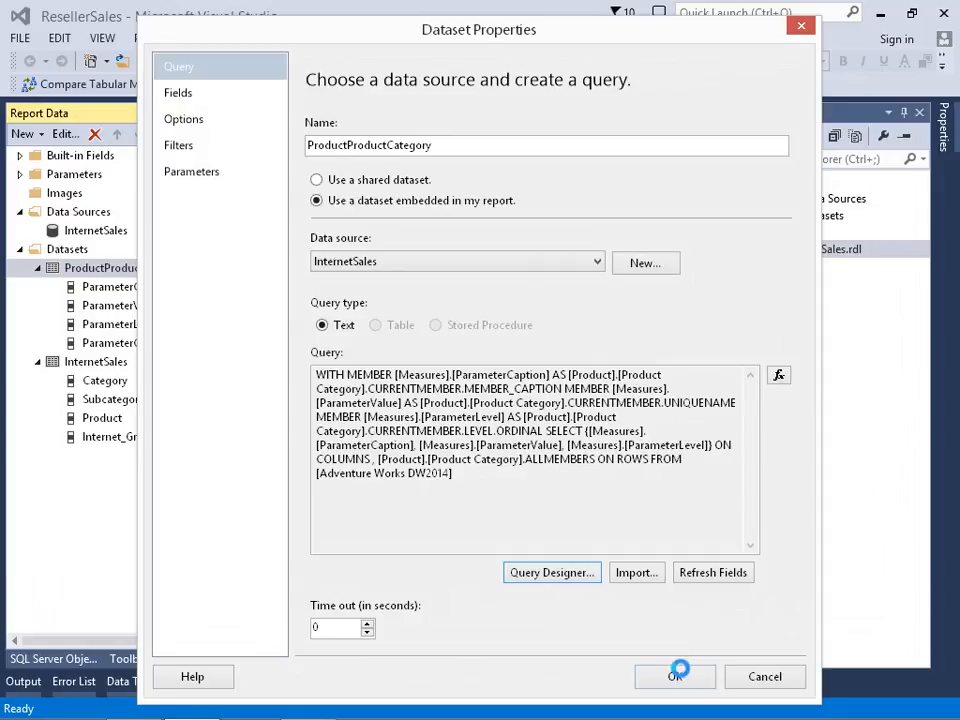
pyautogui.click(747, 681)
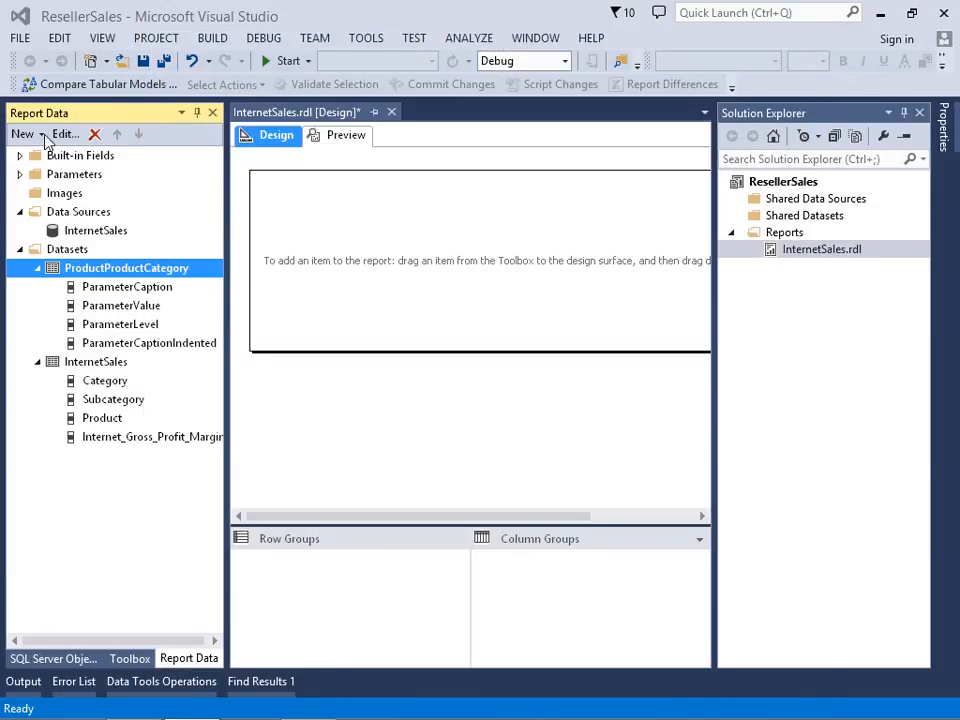
# - Add a table near the upper-left corner of the report body and narrow the Toolbox pane
pyautogui.click(140, 664)
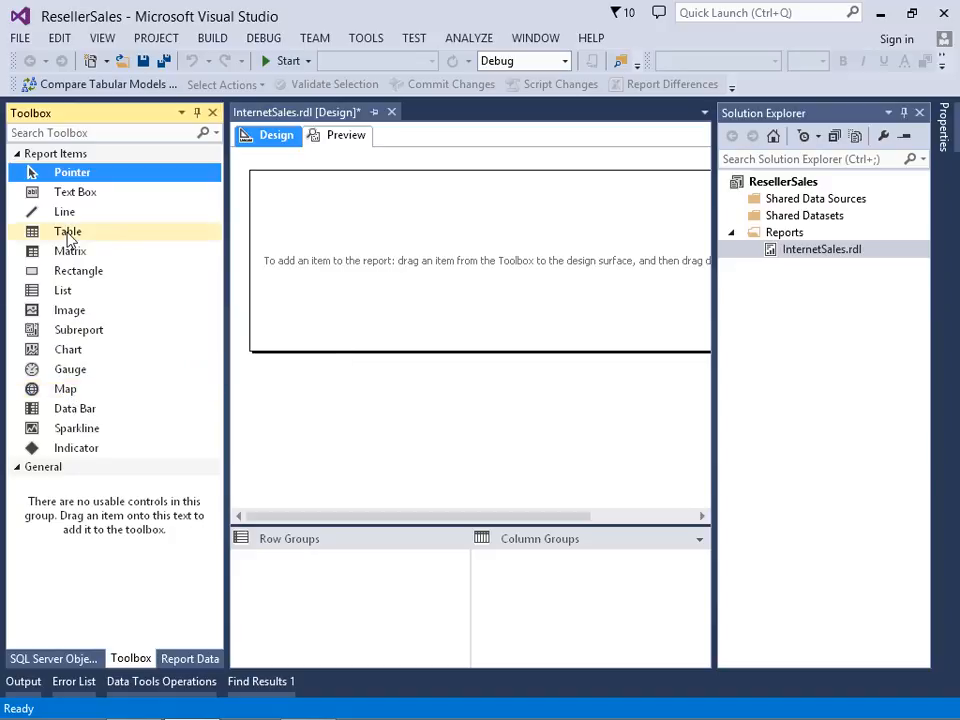
pyautogui.click(71, 233)
pyautogui.moveTo(73, 236); pyautogui.dragTo(268, 190)
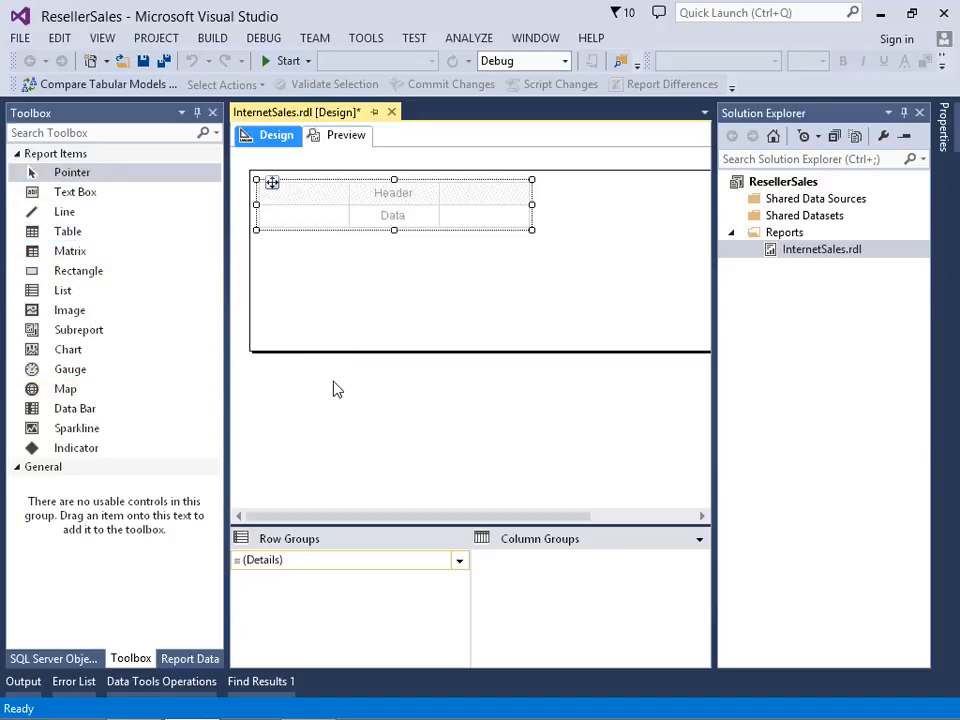
pyautogui.moveTo(227, 274); pyautogui.dragTo(165, 294)
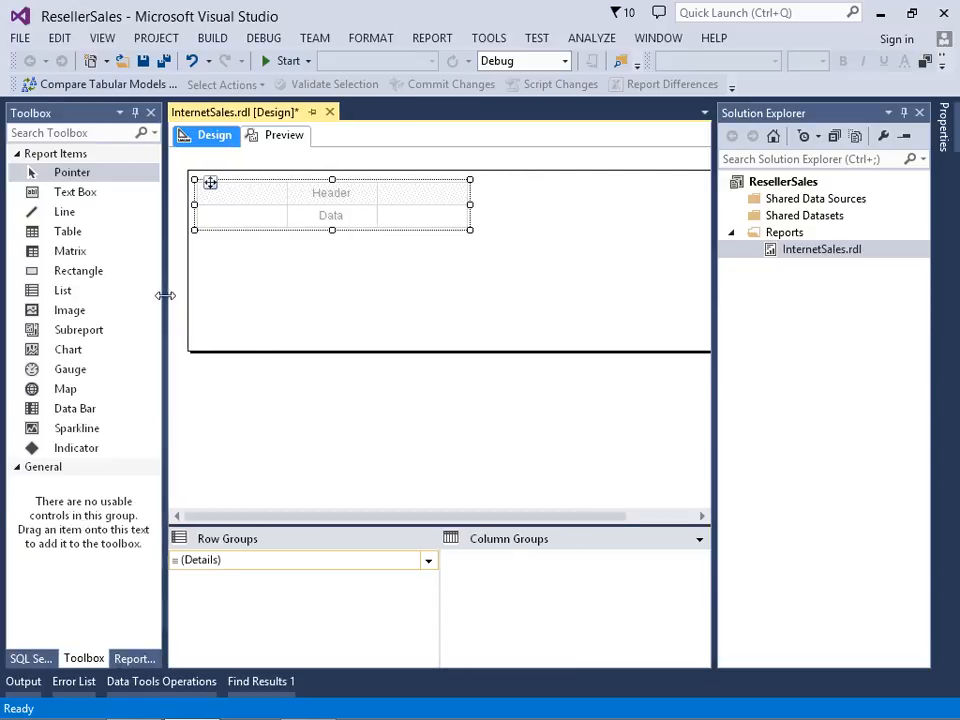
# - Place the InternetSales fields Subcategory and Internet_Gross_Profit_Margin in the first two data cells of the table
pyautogui.click(140, 658)
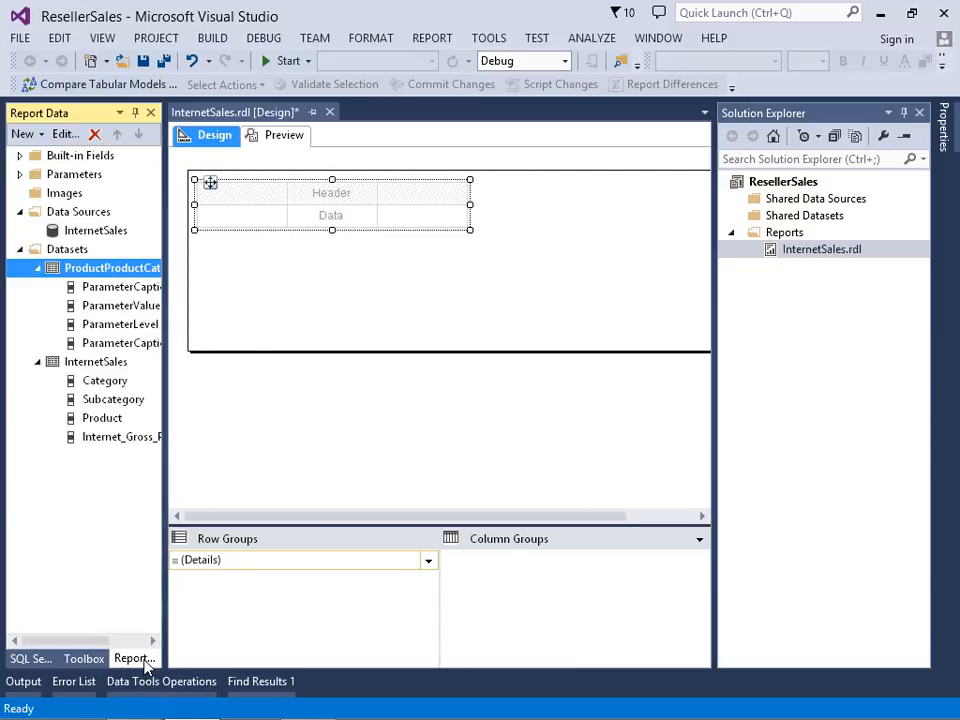
pyautogui.click(37, 268)
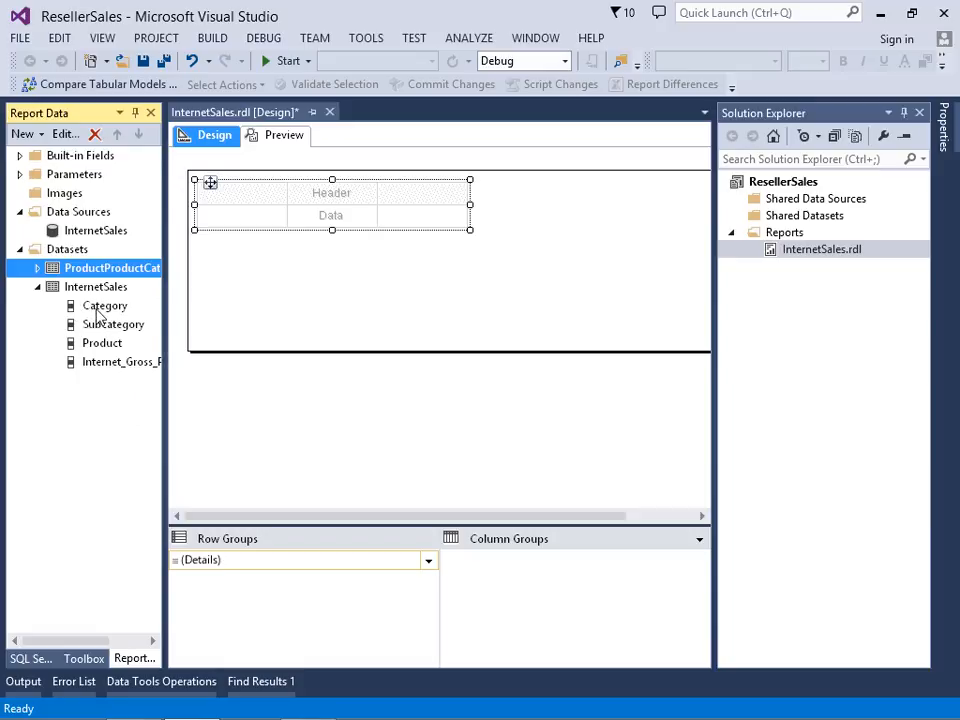
pyautogui.moveTo(108, 328); pyautogui.dragTo(226, 220)
pyautogui.moveTo(331, 238); pyautogui.dragTo(334, 219)
# - Preview the report and rerun it with Product Category changed from Bikes to Accessories
pyautogui.click(284, 145)
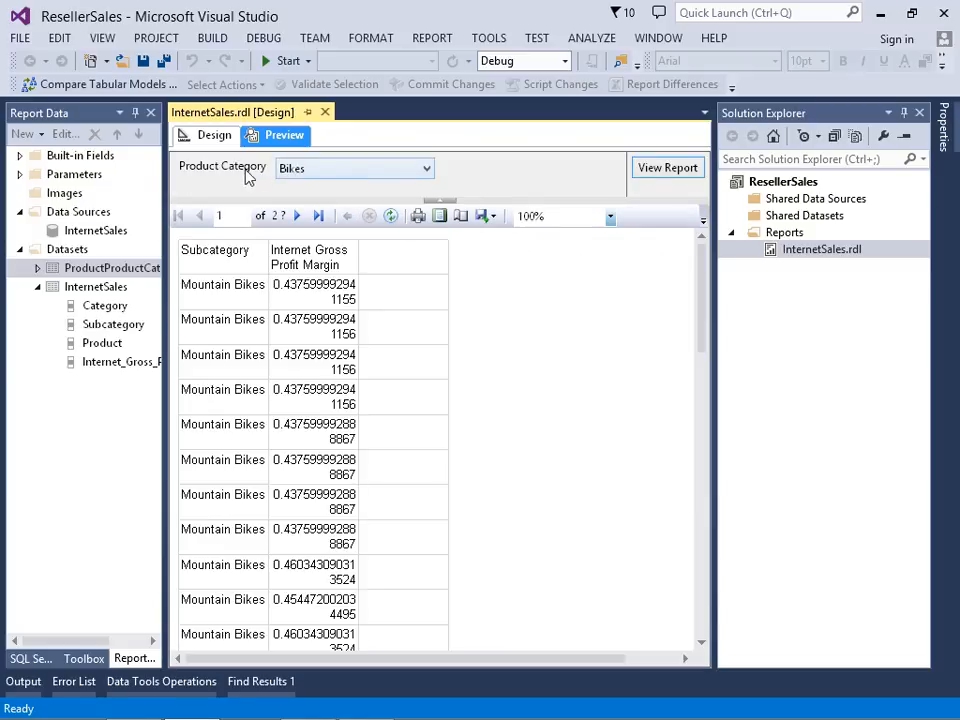
pyautogui.click(337, 176)
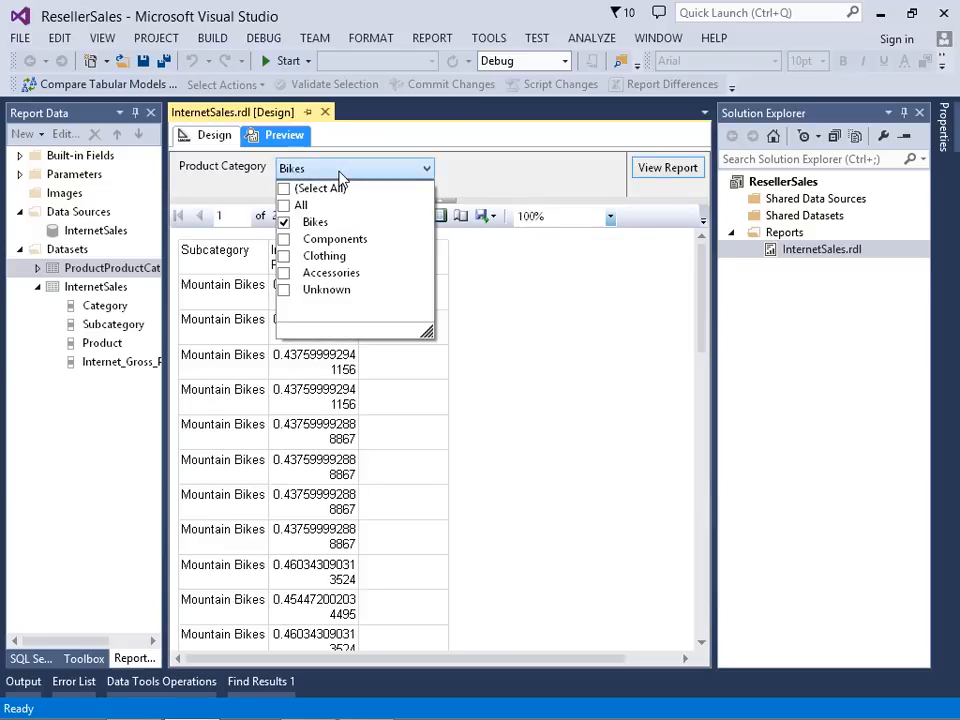
pyautogui.click(284, 222)
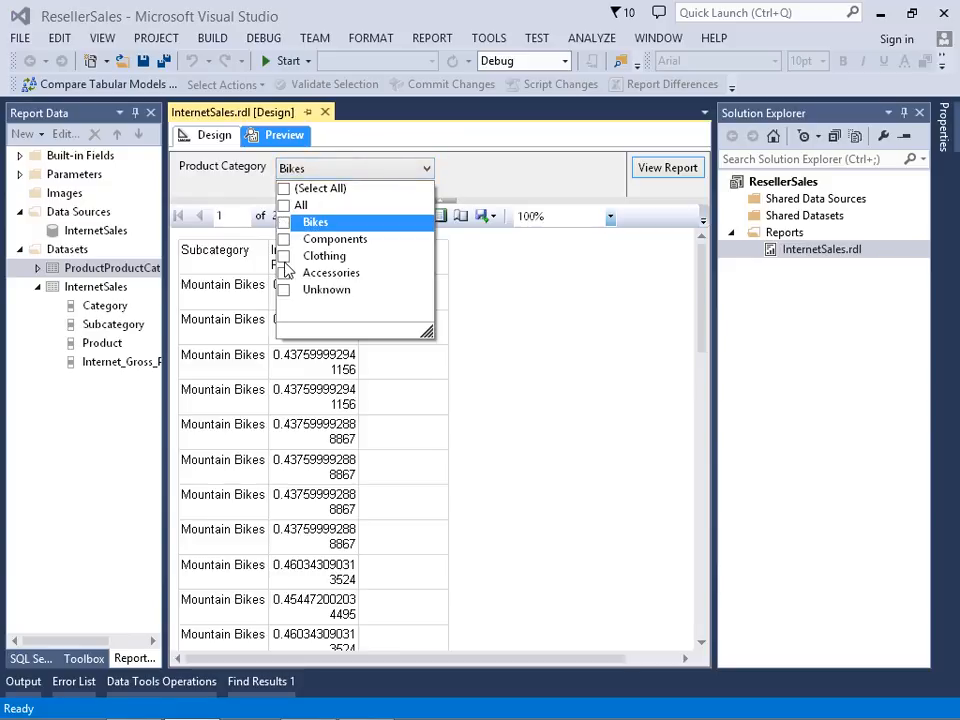
pyautogui.click(285, 273)
pyautogui.click(647, 168)
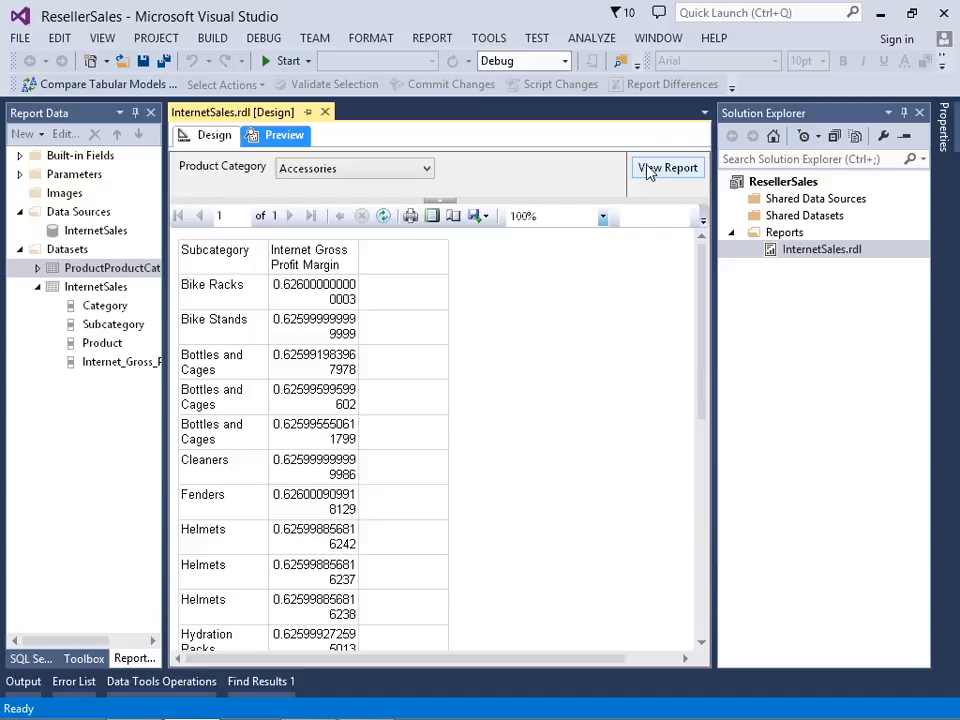
# - Add a total before the Details row group of the table and preview the report
pyautogui.click(215, 137)
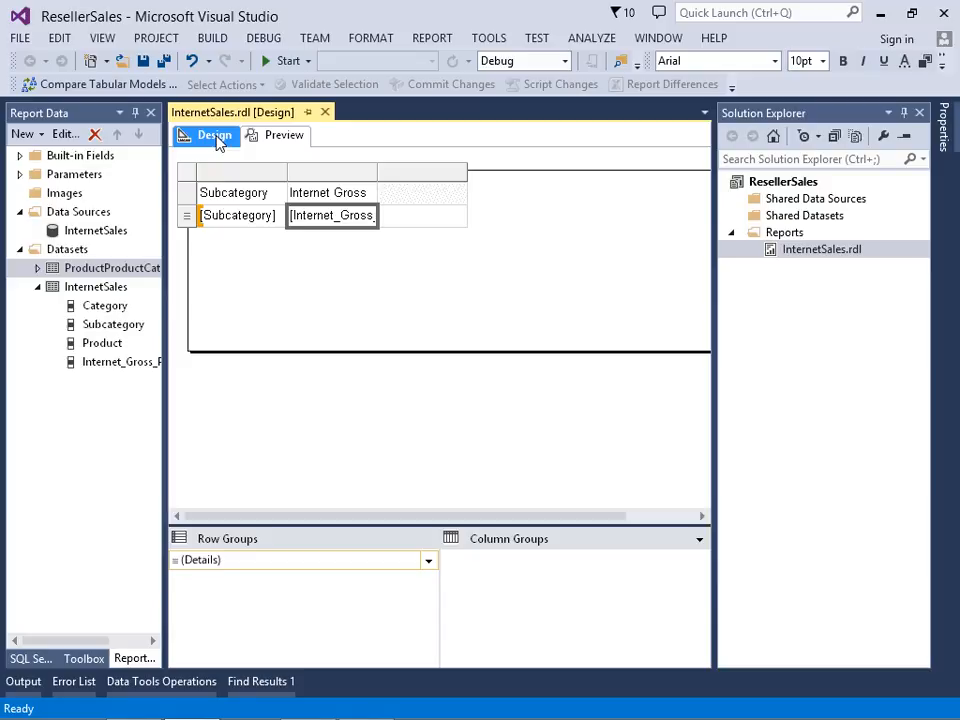
pyautogui.click(429, 562)
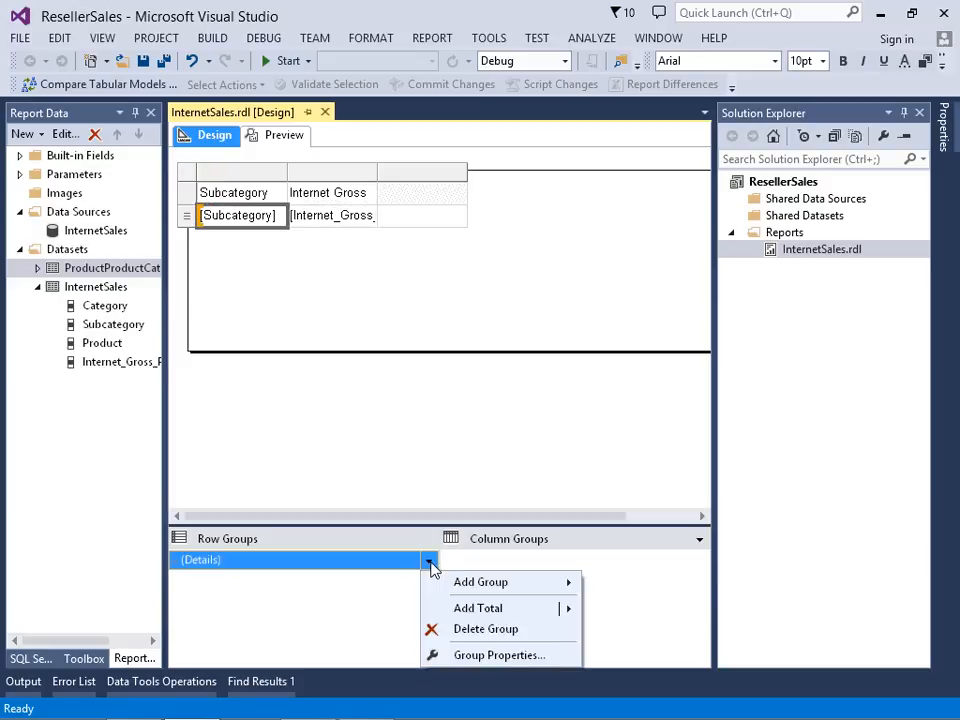
pyautogui.moveTo(504, 612)
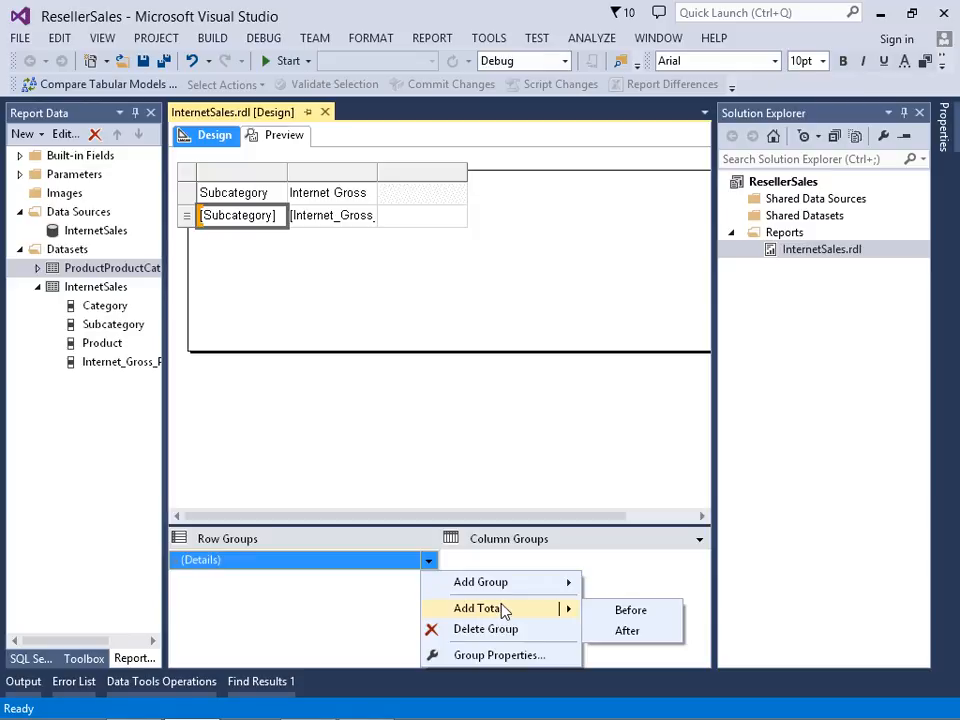
pyautogui.click(620, 614)
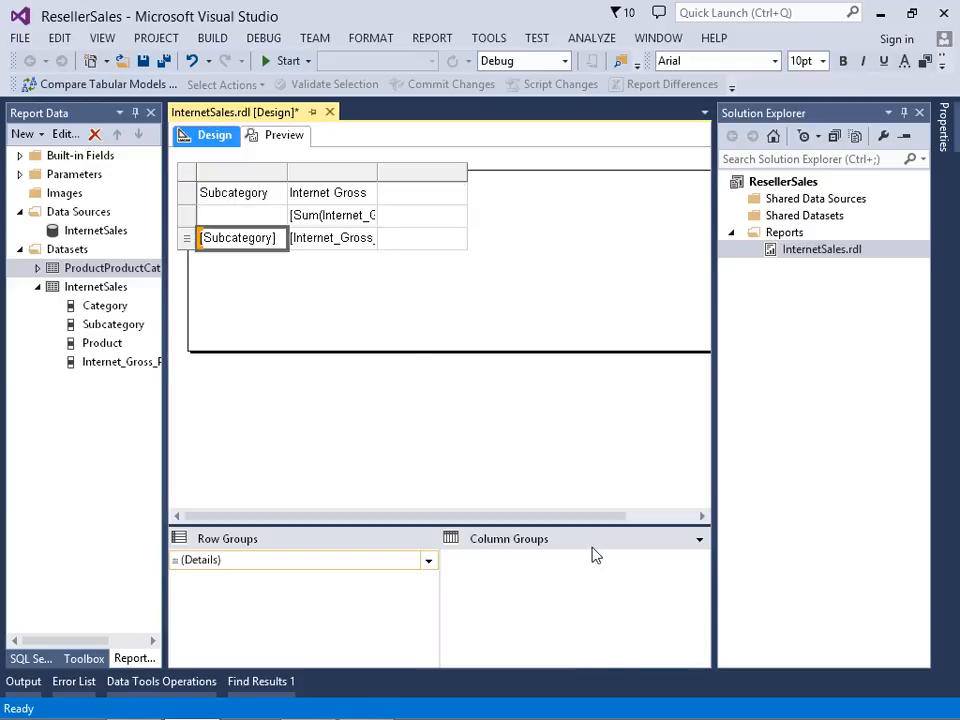
pyautogui.click(294, 145)
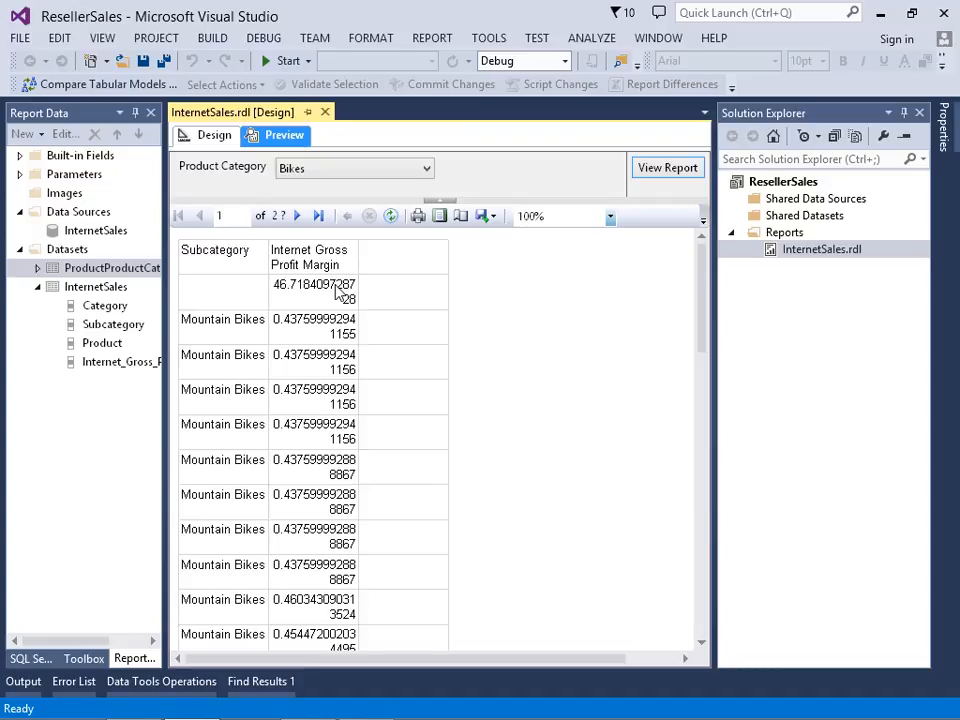
# - Change the margin total's expression to =Aggregate(Fields!Internet_Gross_Profit_Margin.Value) and preview the report
pyautogui.click(218, 139)
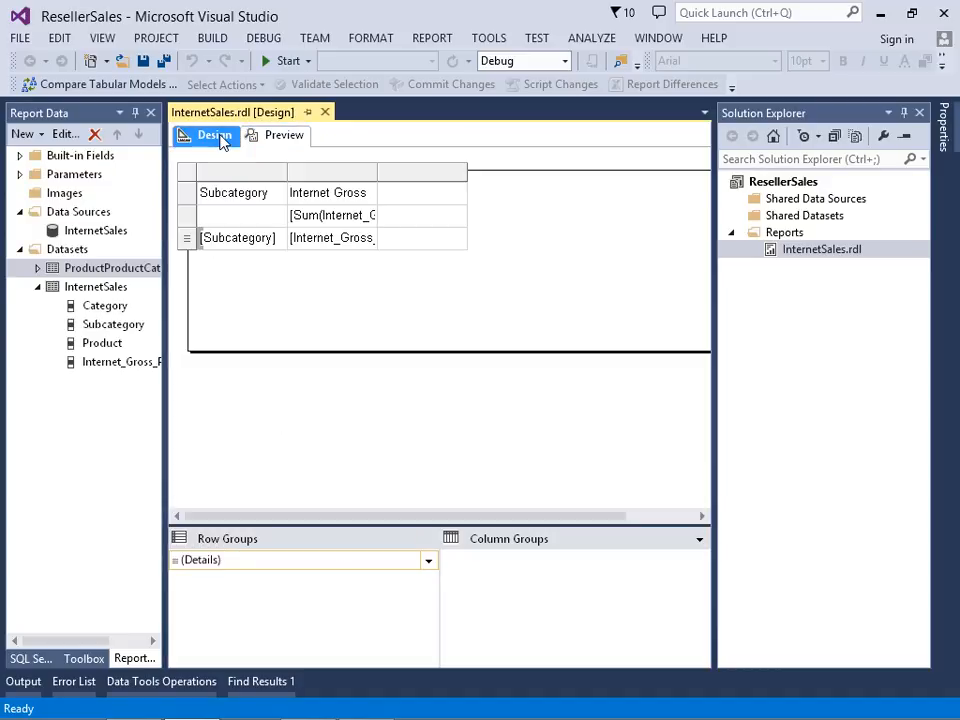
pyautogui.click(330, 215)
pyautogui.rightClick(341, 222)
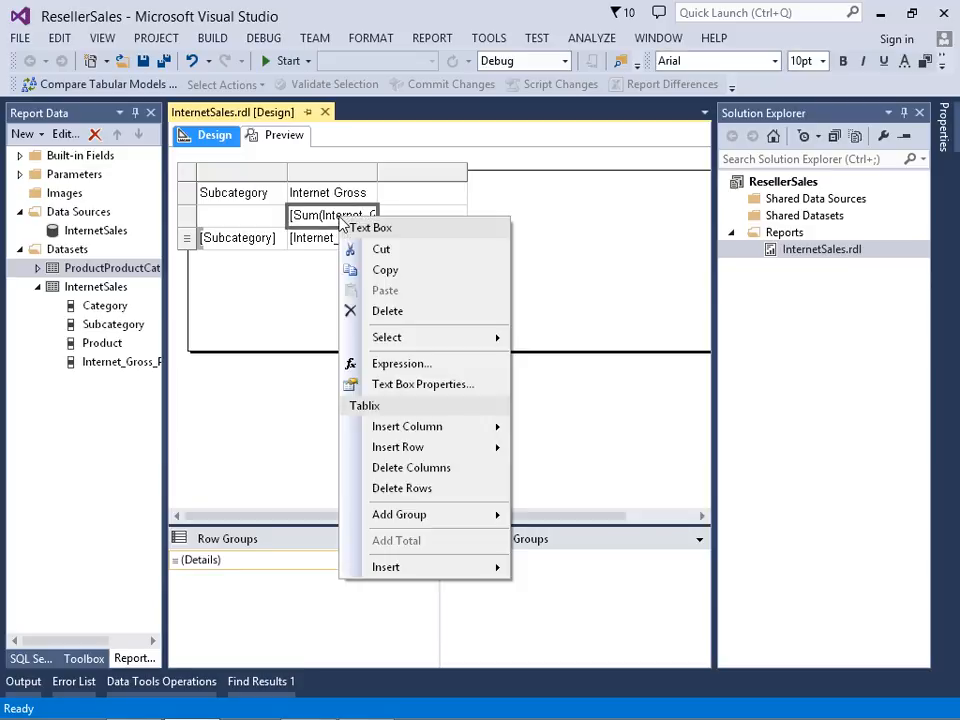
pyautogui.click(434, 367)
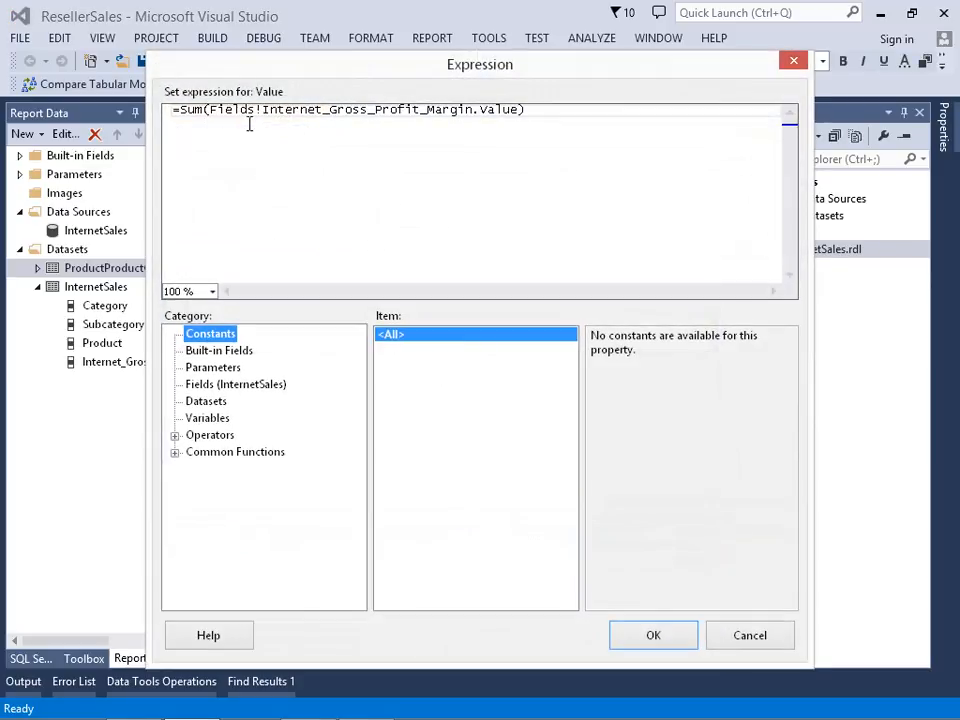
pyautogui.press('Delete')
pyautogui.press('Delete')
pyautogui.press('Delete')
pyautogui.write('Aggregate')
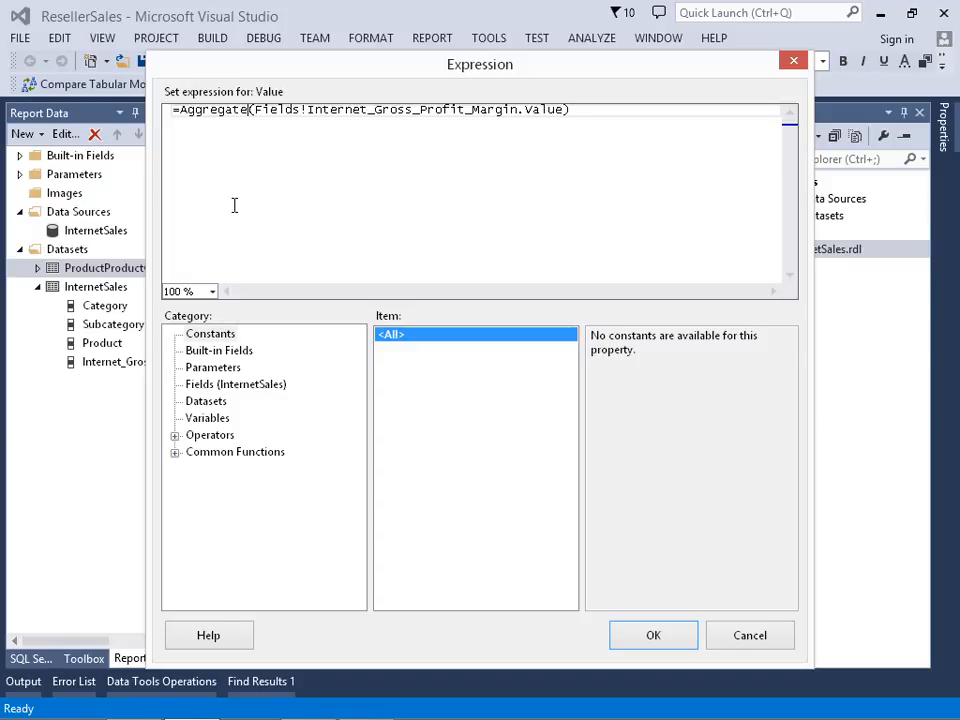
pyautogui.click(655, 645)
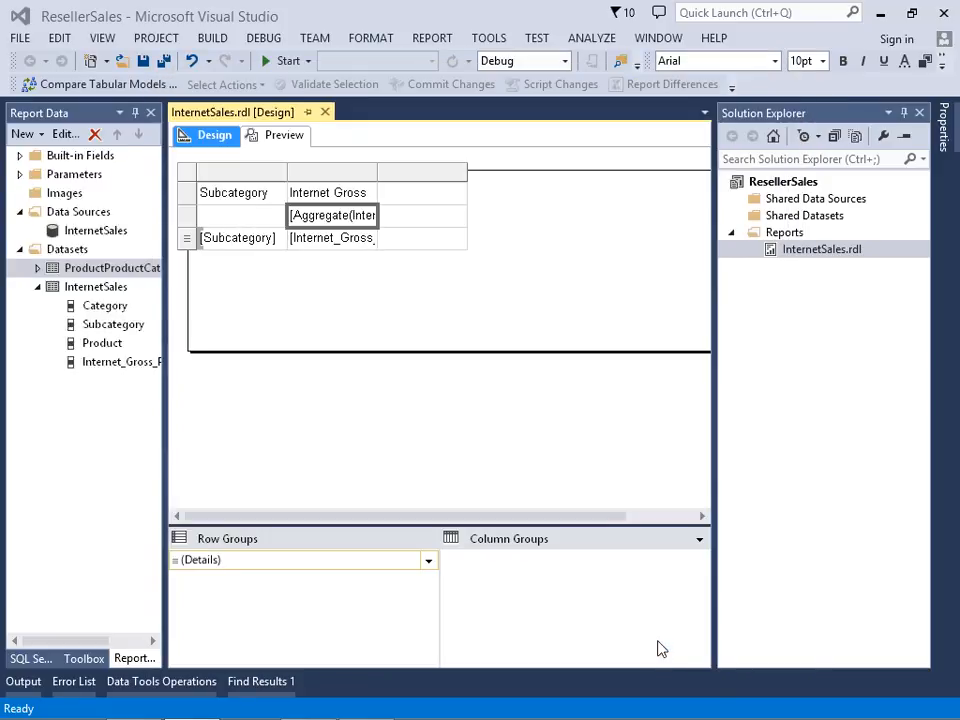
pyautogui.click(284, 136)
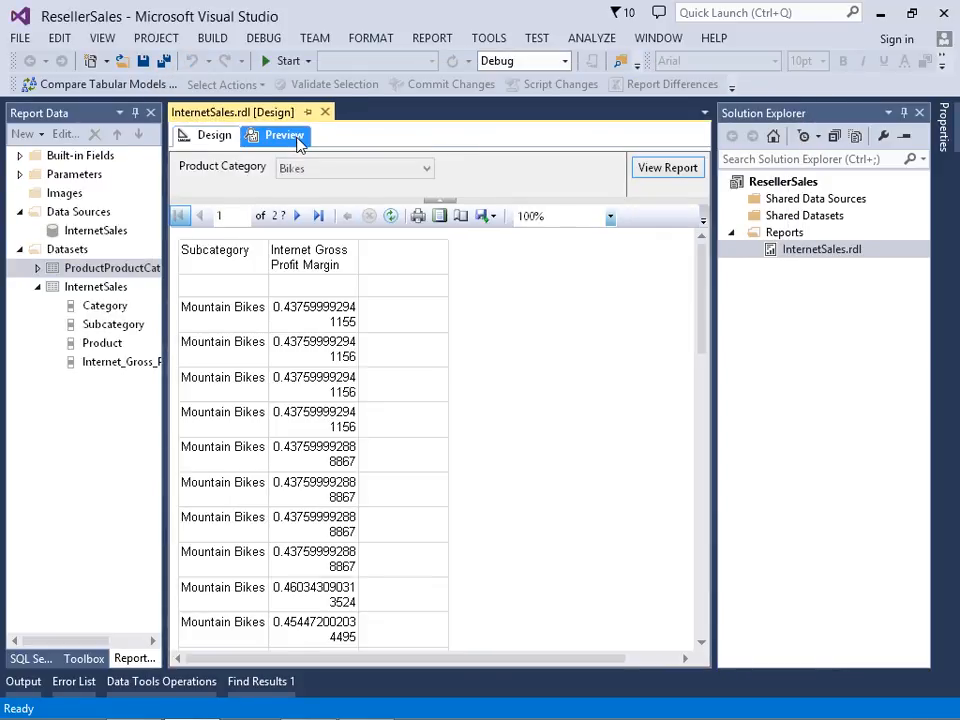